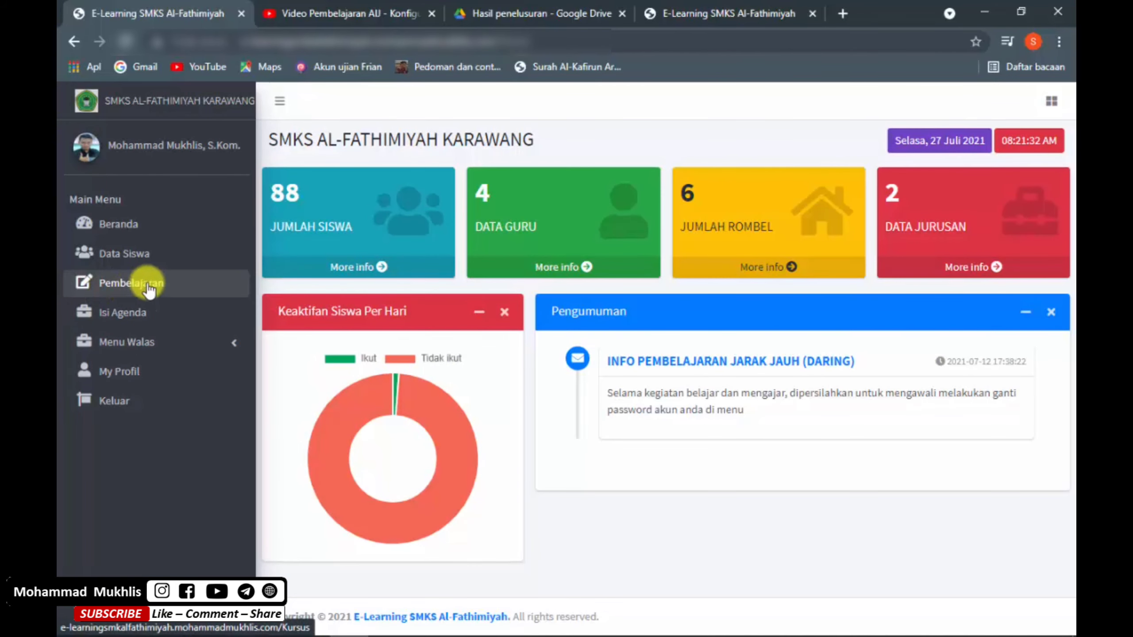
- Delete the XII - ADMINISTRASI SISTEM course from the Pembelajaran page
{"action": "left_click", "coordinate": [163, 283]}
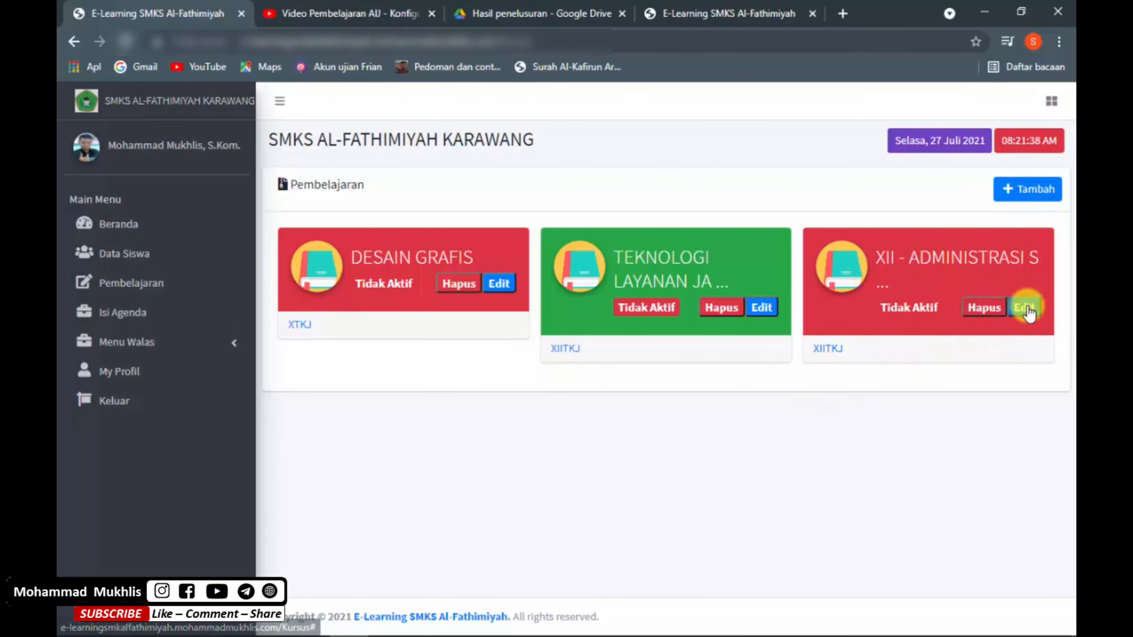
{"action": "left_click", "coordinate": [984, 307]}
{"action": "left_click", "coordinate": [545, 393]}
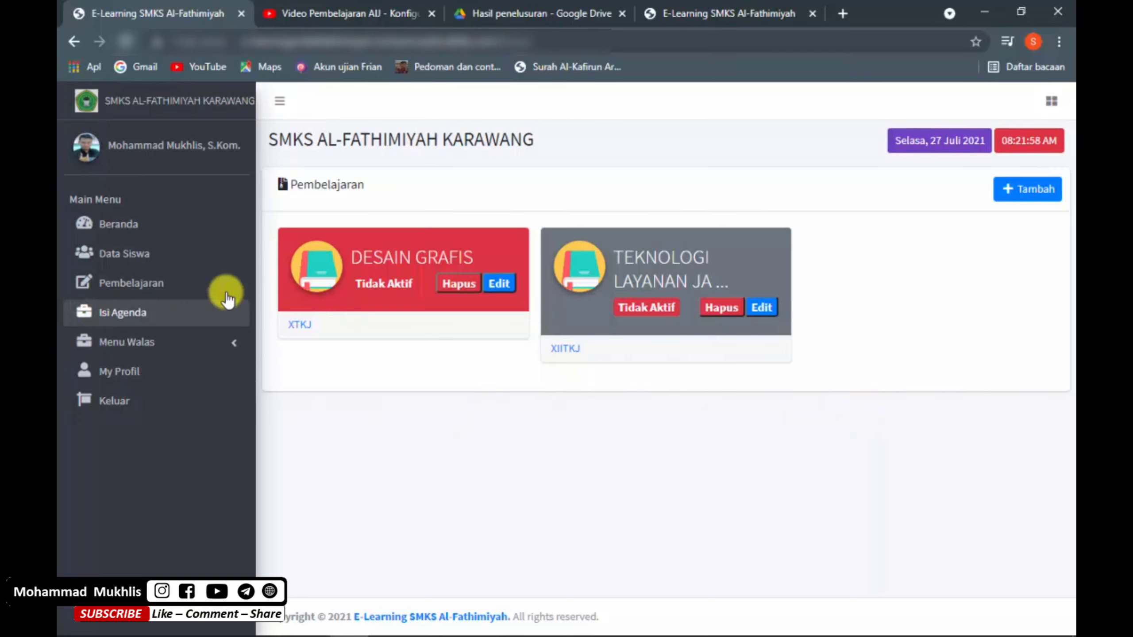
- Add the course ADMINISTRASI INFRASTRUKTUR JARINGAN for class XIITKJ with status Tidak Aktif and save it
{"action": "left_click", "coordinate": [1028, 197]}
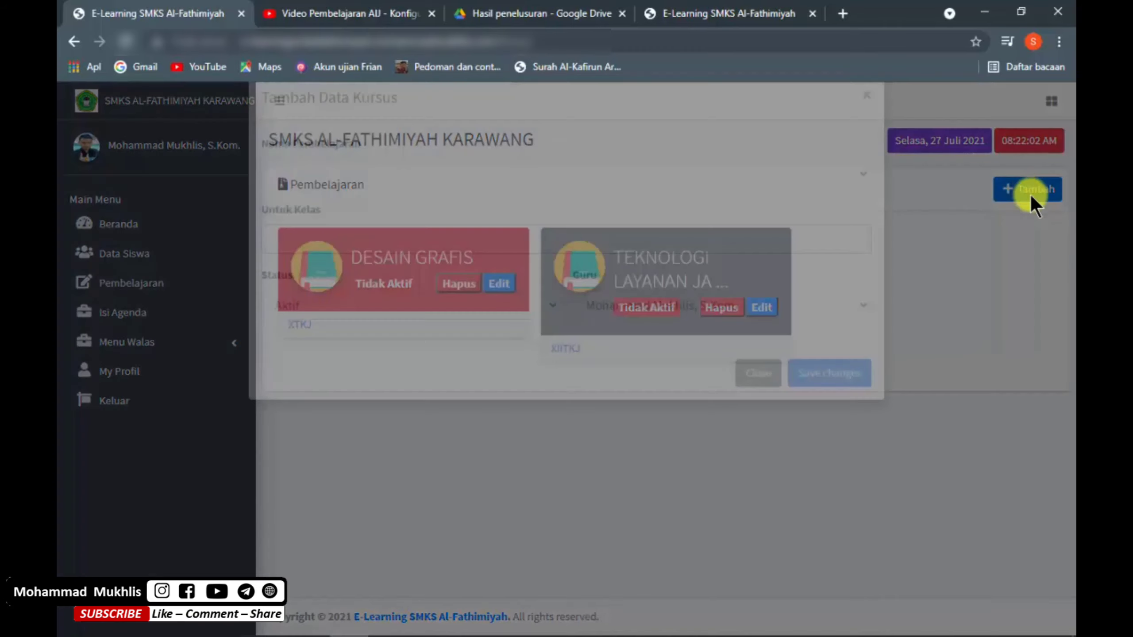
{"action": "left_click", "coordinate": [386, 205]}
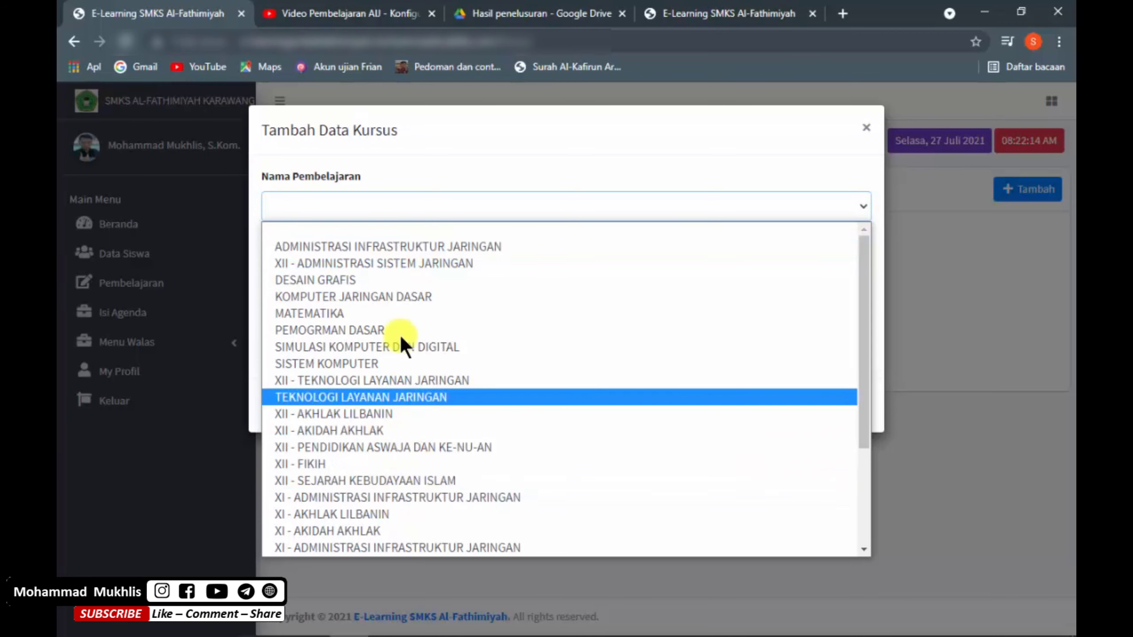
{"action": "left_click", "coordinate": [397, 247]}
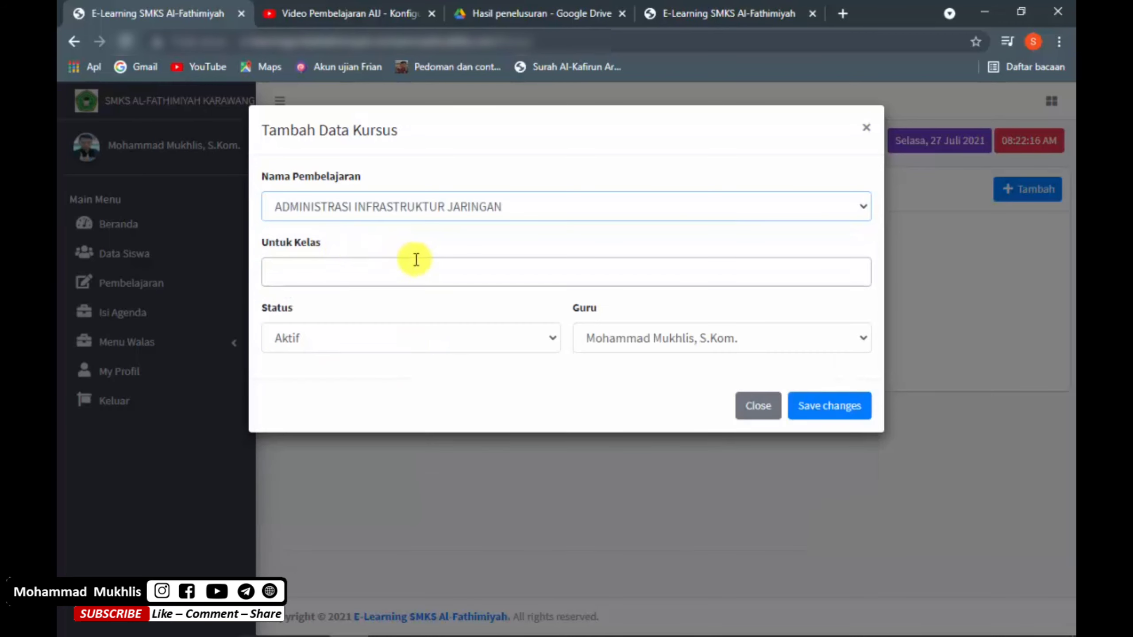
{"action": "left_click", "coordinate": [422, 271]}
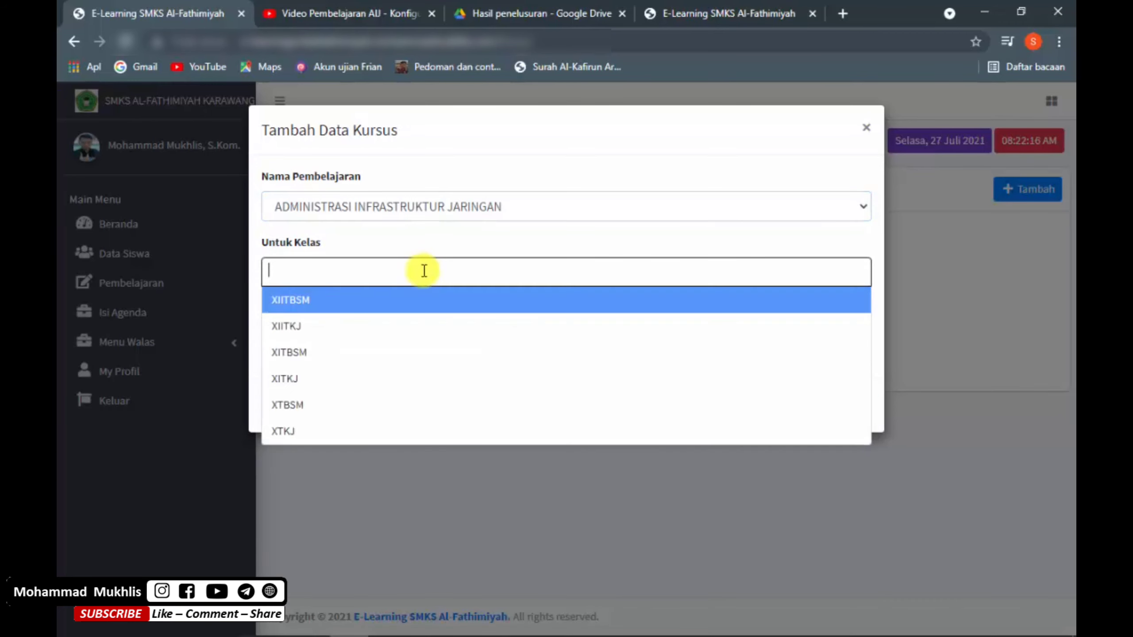
{"action": "left_click", "coordinate": [314, 328]}
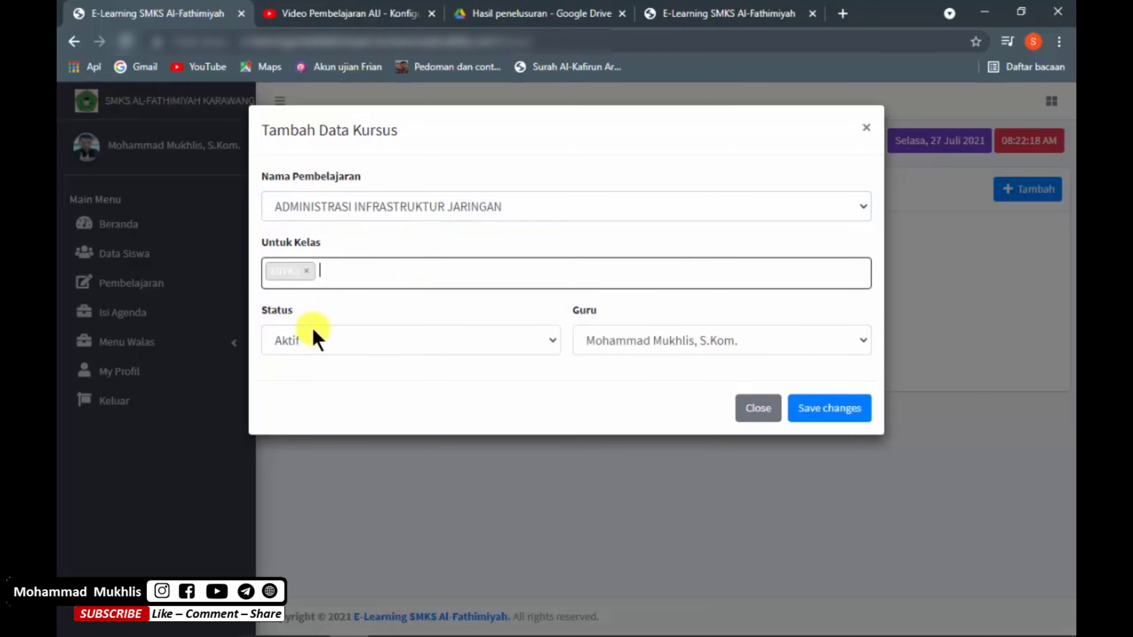
{"action": "left_click", "coordinate": [531, 343]}
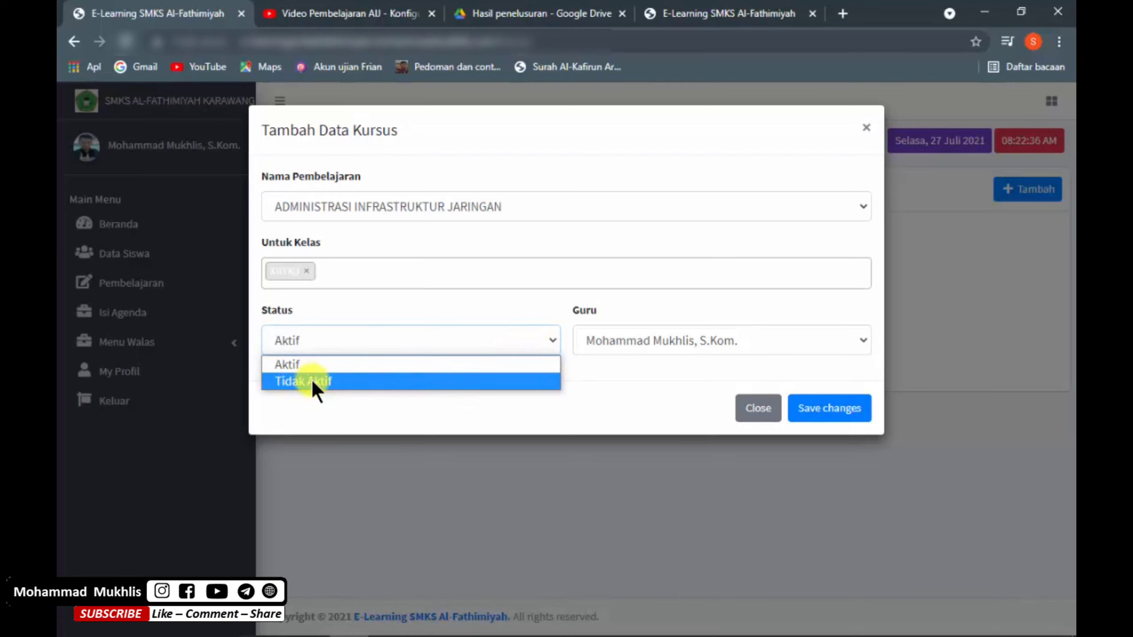
{"action": "left_click", "coordinate": [310, 377]}
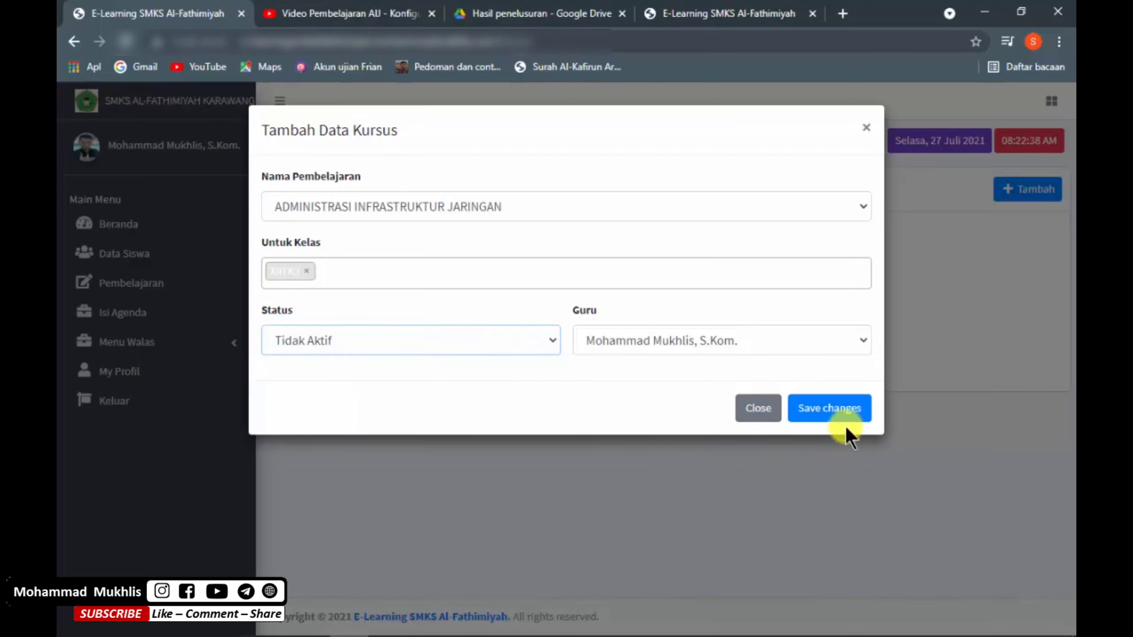
{"action": "left_click", "coordinate": [844, 415]}
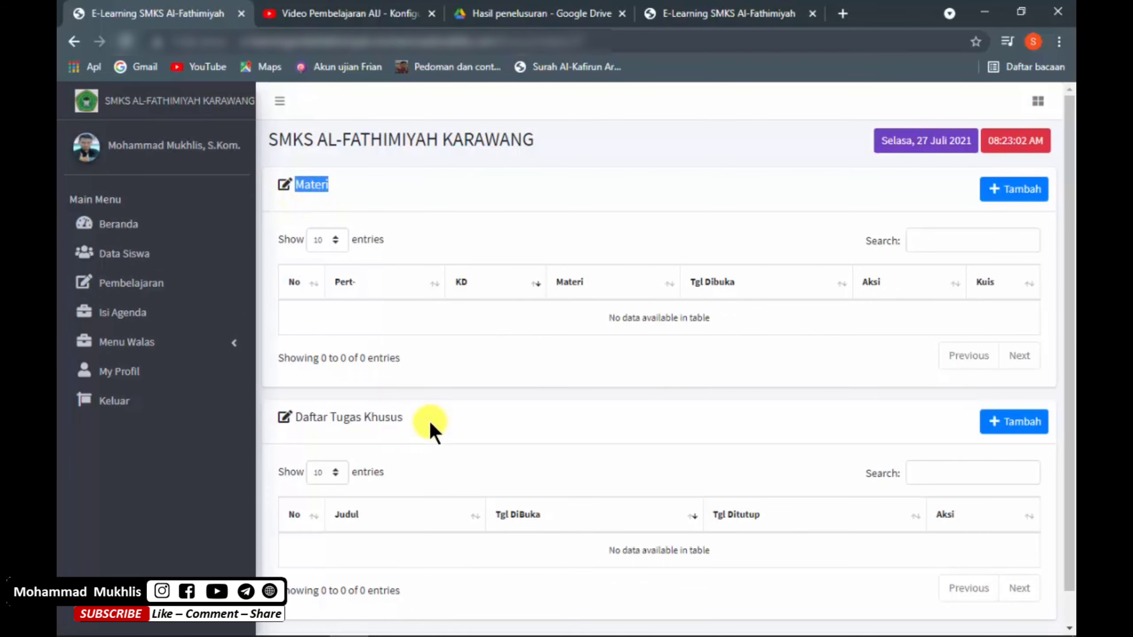
- Start a new Materi entry in the course and look over its KD 3 / 4 and Materi Pokok fields
{"action": "left_click_drag", "start_coordinate": [432, 424], "coordinate": [318, 417]}
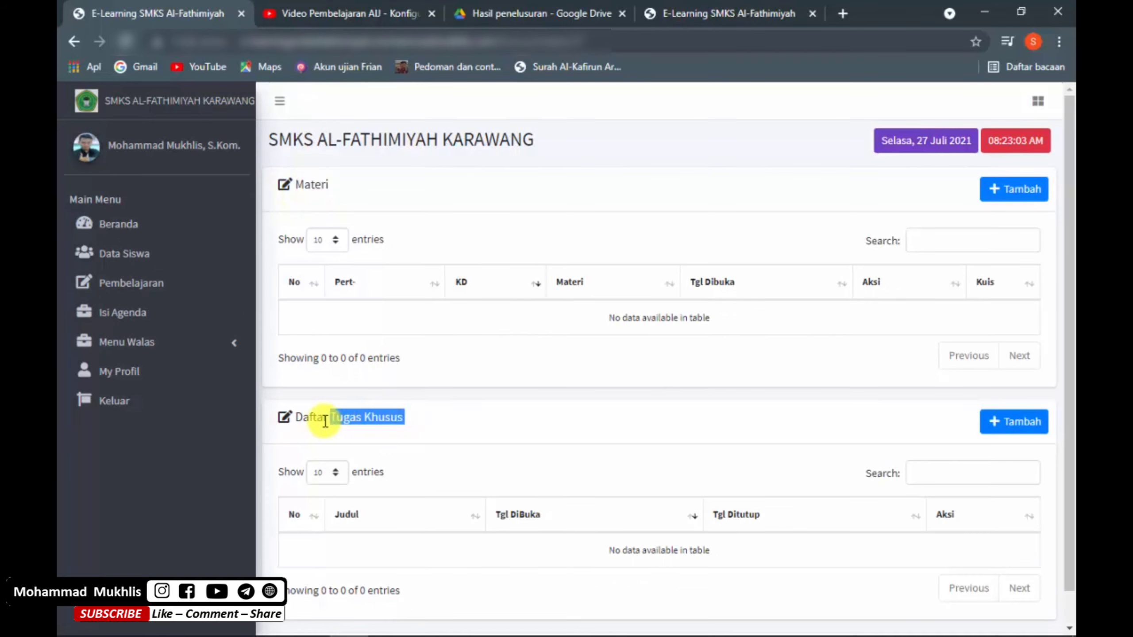
{"action": "left_click", "coordinate": [498, 218]}
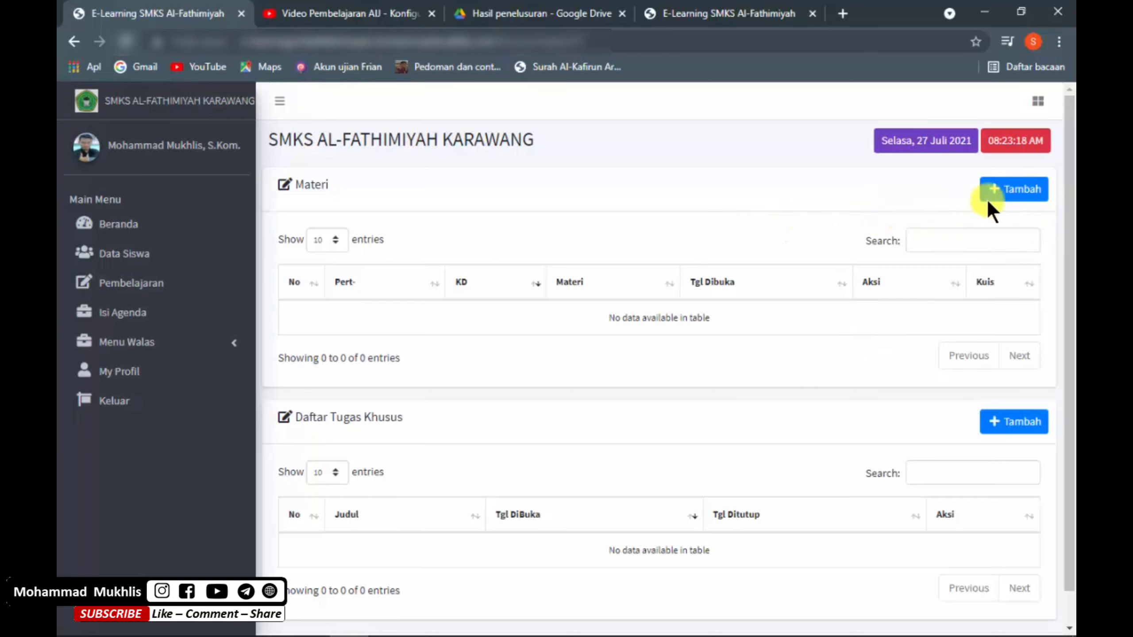
{"action": "left_click", "coordinate": [1020, 201]}
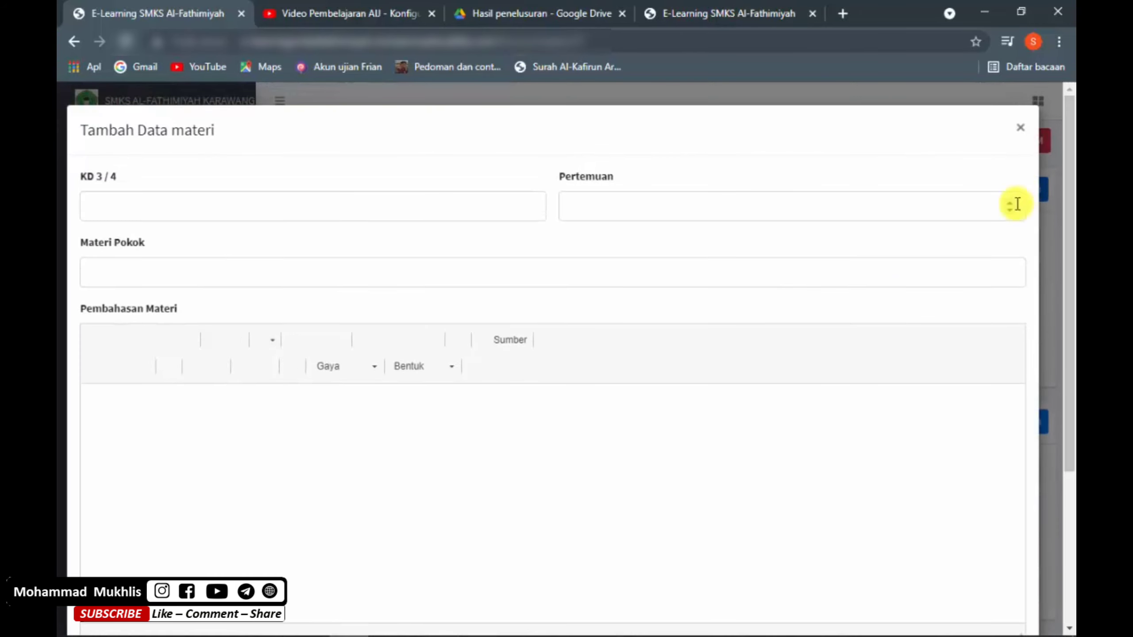
{"action": "left_click", "coordinate": [176, 203]}
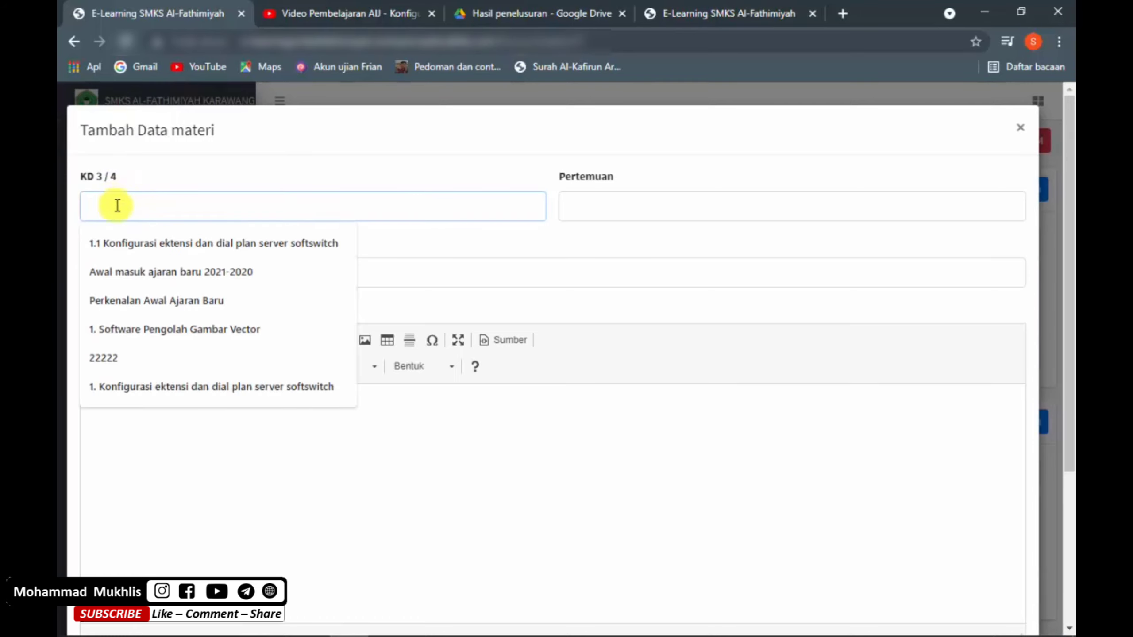
{"action": "left_click", "coordinate": [214, 159]}
{"action": "left_click", "coordinate": [121, 265]}
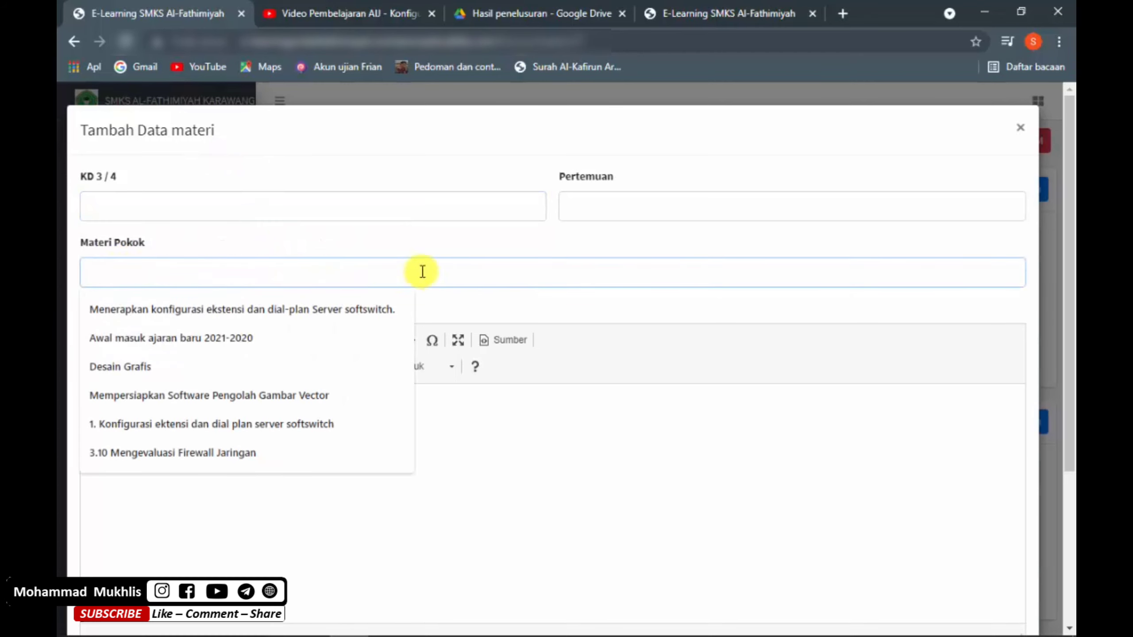
{"action": "left_click", "coordinate": [384, 162]}
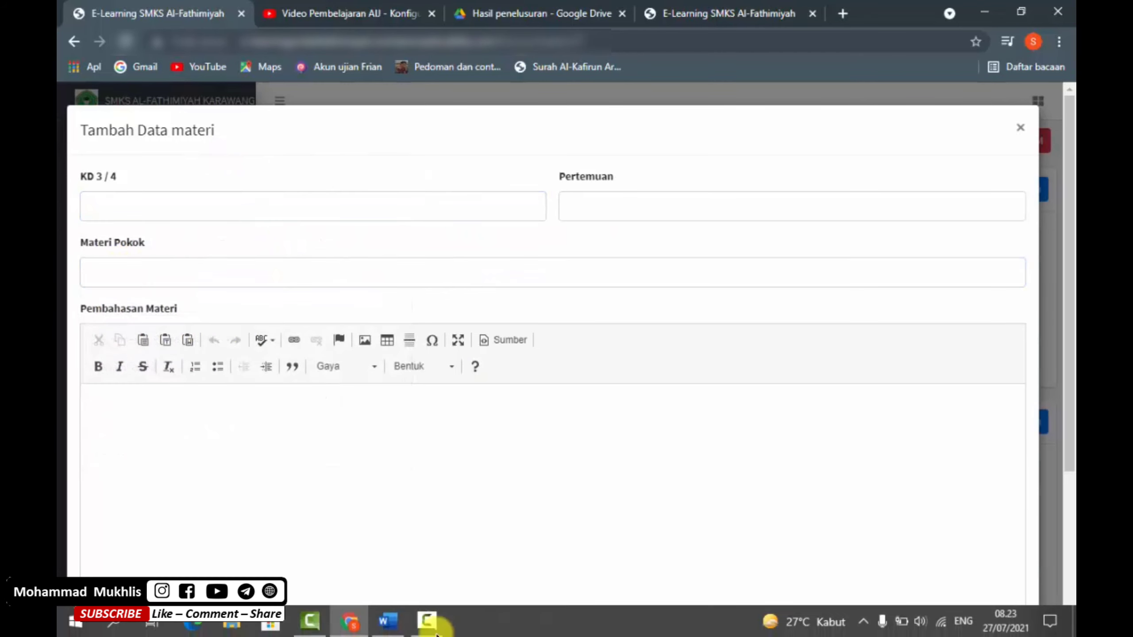
- Switch to the lesson document in Word and examine its greeting, instructions, book picture and basic competency list
{"action": "left_click", "coordinate": [387, 625]}
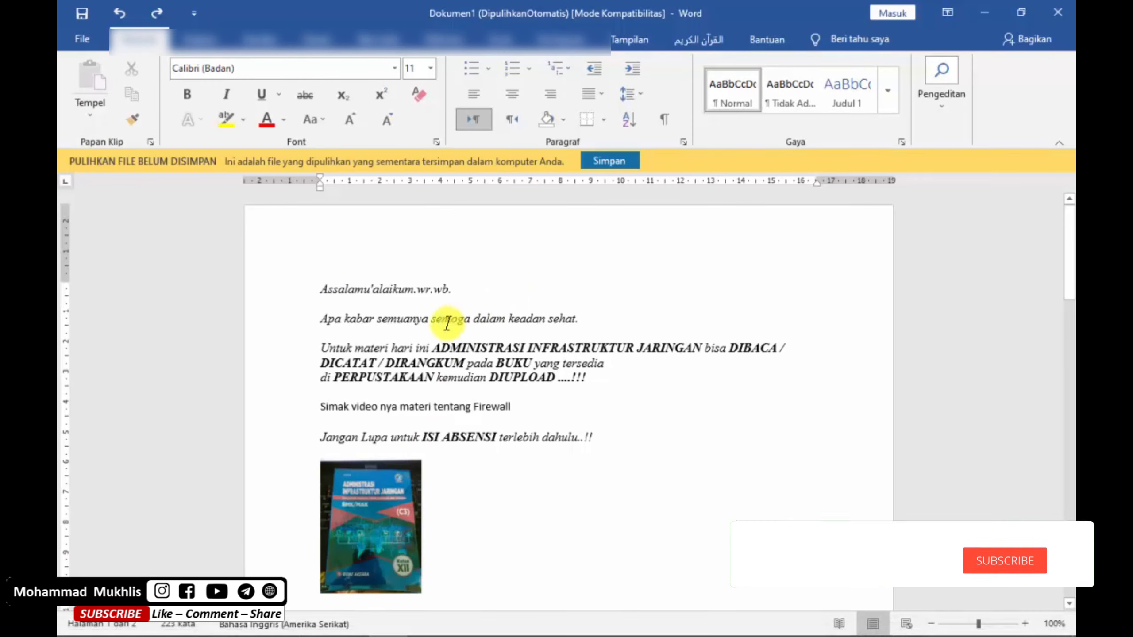
{"action": "scroll", "coordinate": [437, 347], "scroll_direction": "down", "scroll_amount": 5}
{"action": "scroll", "coordinate": [473, 407], "scroll_direction": "up", "scroll_amount": 1}
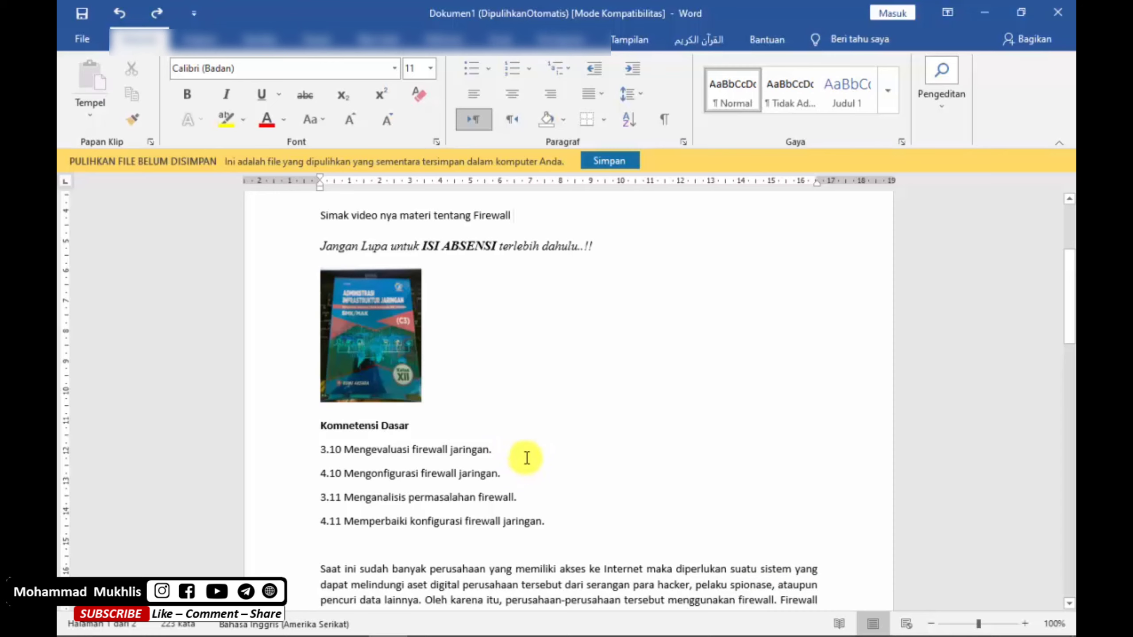
{"action": "scroll", "coordinate": [527, 457], "scroll_direction": "up", "scroll_amount": 4}
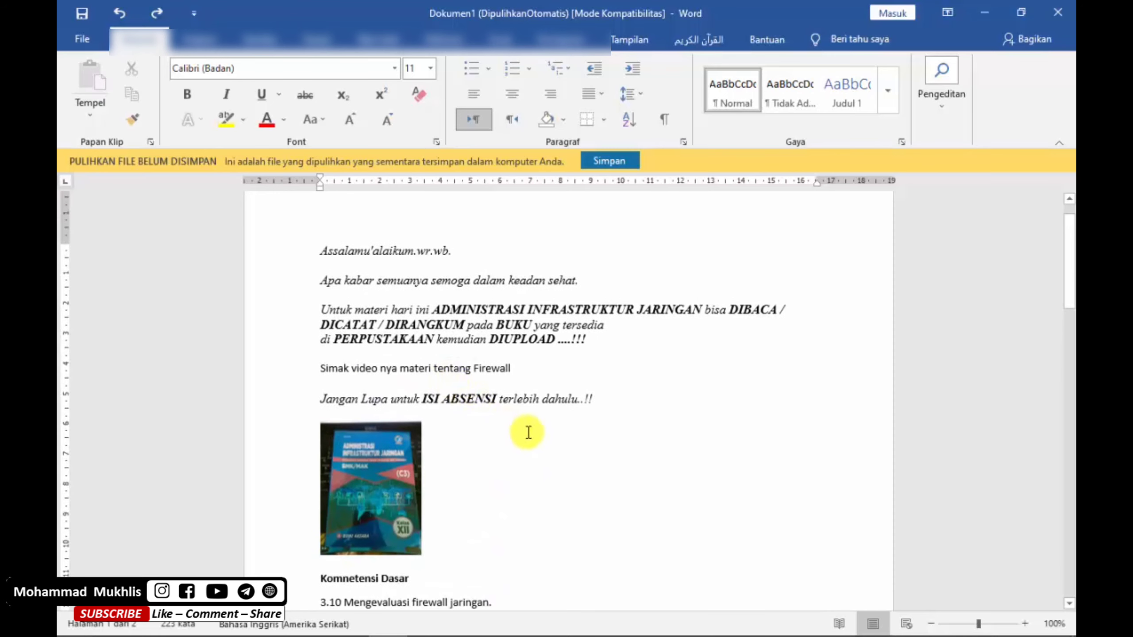
{"action": "scroll", "coordinate": [530, 433], "scroll_direction": "down", "scroll_amount": 2}
{"action": "scroll", "coordinate": [531, 435], "scroll_direction": "up", "scroll_amount": 2}
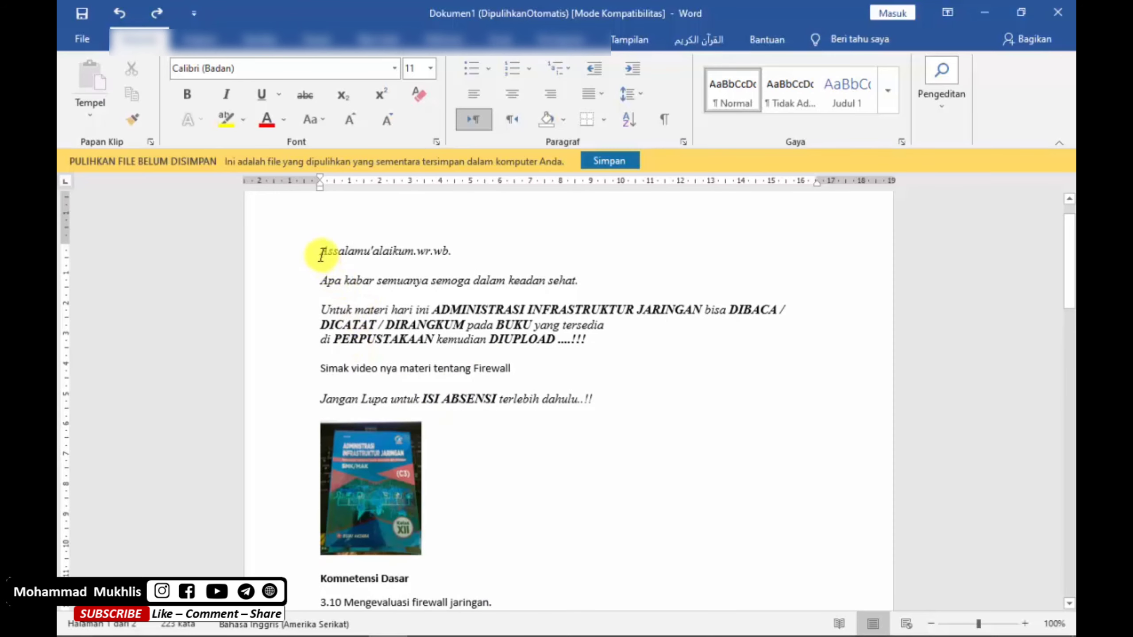
{"action": "left_click_drag", "start_coordinate": [321, 255], "coordinate": [582, 285]}
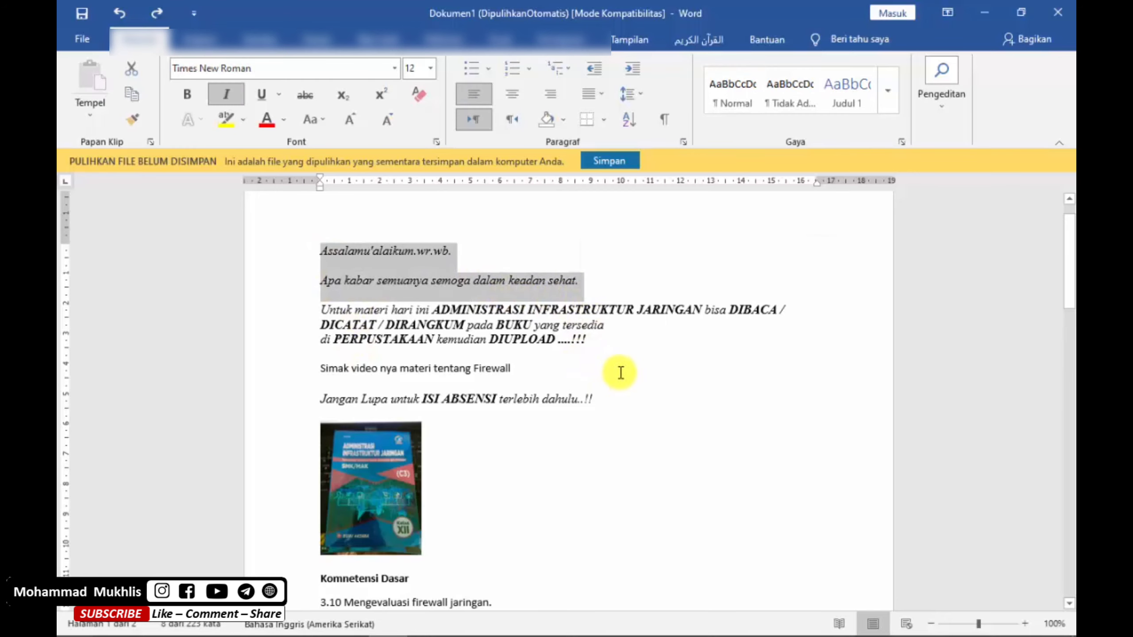
{"action": "left_click", "coordinate": [611, 346]}
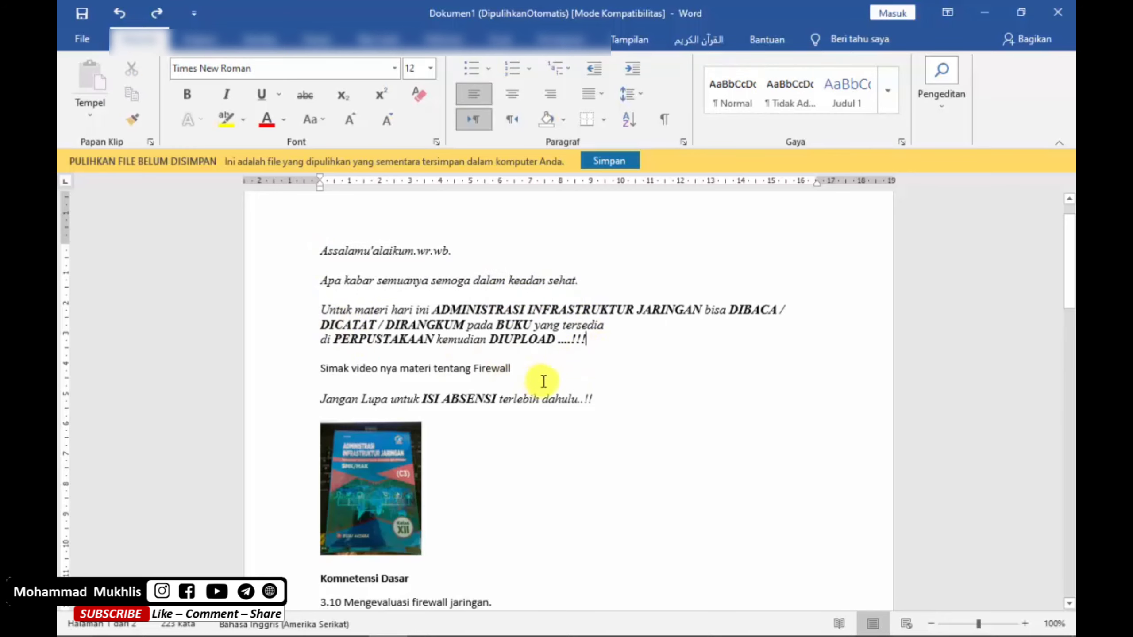
{"action": "scroll", "coordinate": [551, 381], "scroll_direction": "down", "scroll_amount": 1}
{"action": "scroll", "coordinate": [530, 397], "scroll_direction": "down", "scroll_amount": 4}
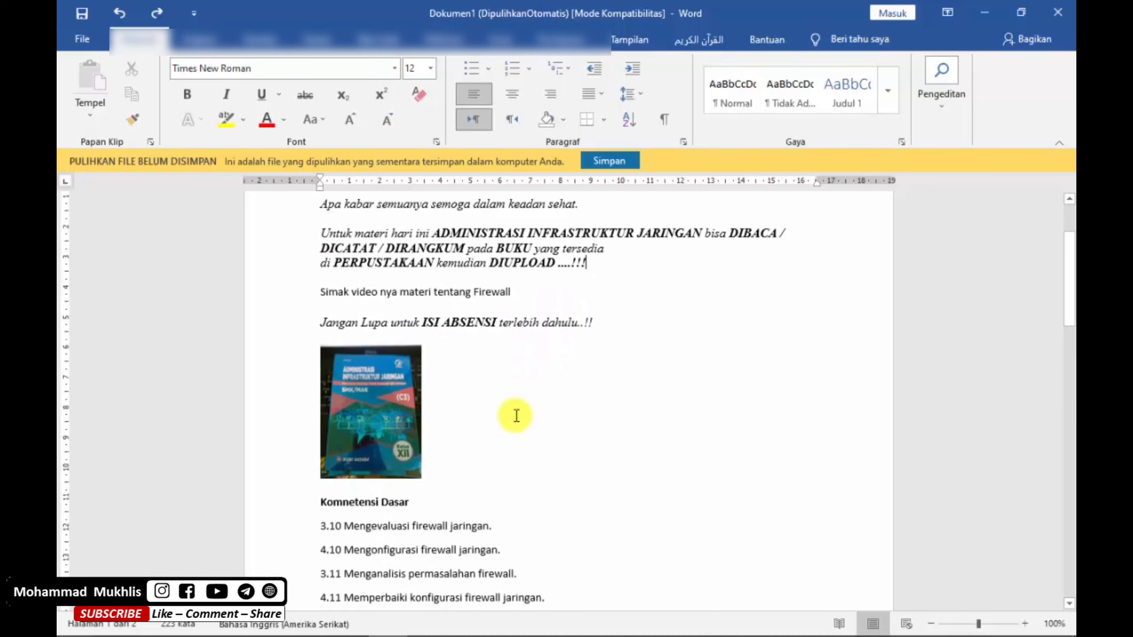
{"action": "scroll", "coordinate": [516, 416], "scroll_direction": "up", "scroll_amount": 3}
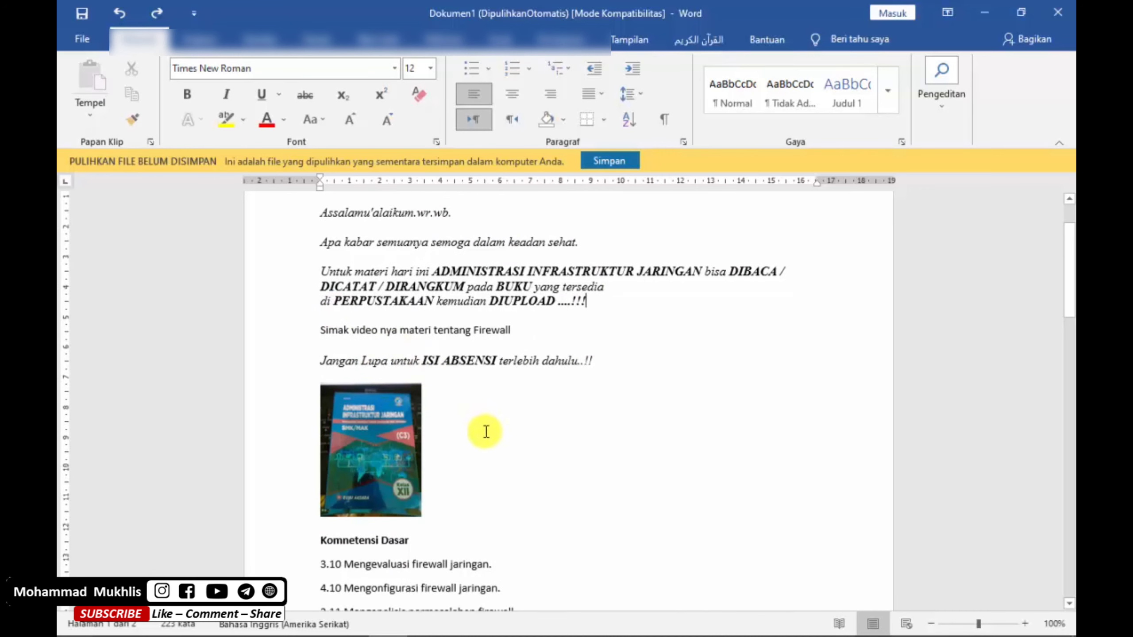
{"action": "scroll", "coordinate": [486, 439], "scroll_direction": "down", "scroll_amount": 2}
{"action": "scroll", "coordinate": [493, 446], "scroll_direction": "down", "scroll_amount": 2}
{"action": "scroll", "coordinate": [468, 388], "scroll_direction": "up", "scroll_amount": 3}
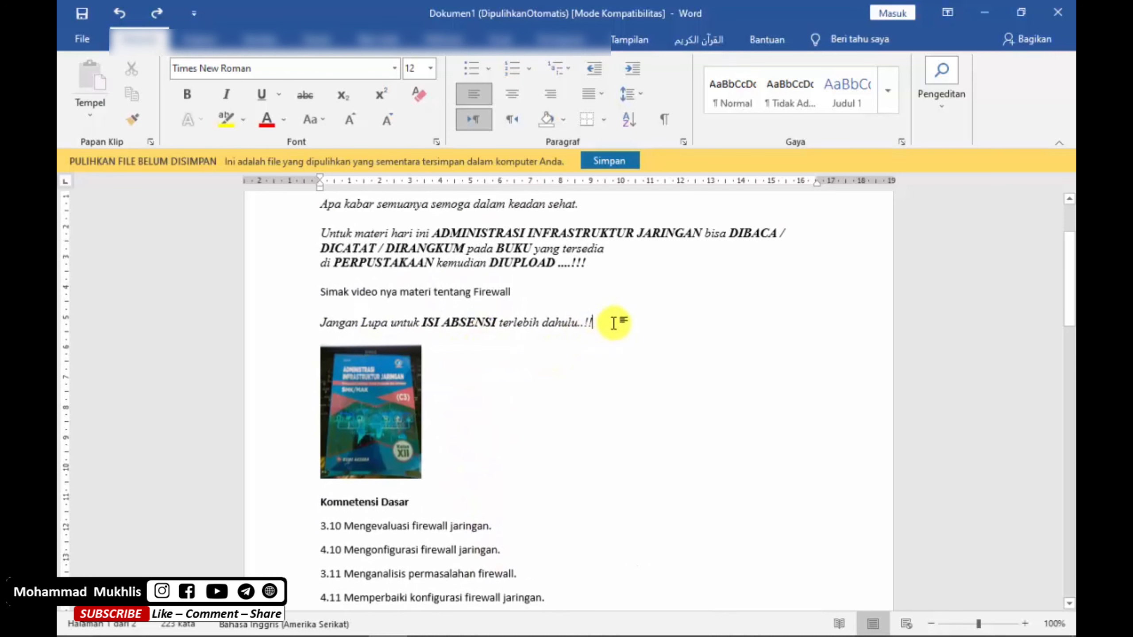
- Add the line "BAB 1 - FIREWALL" above the book picture, below the ISI ABSENSI reminder, and copy it
{"action": "key", "text": "Return"}
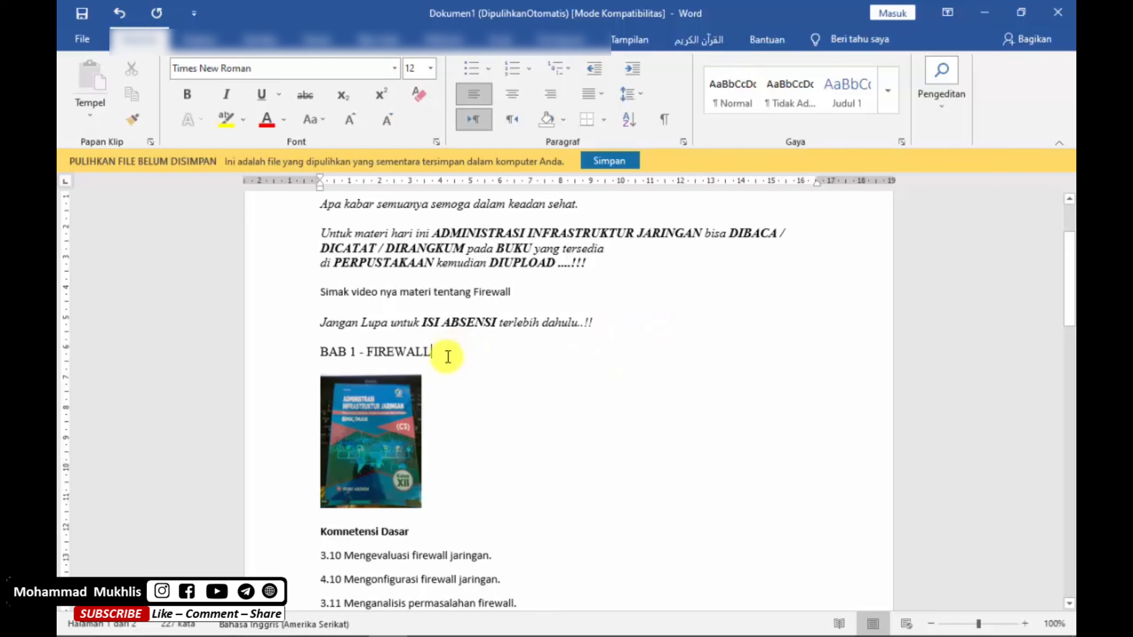
{"action": "left_click", "coordinate": [267, 359]}
{"action": "key", "text": "ctrl+c"}
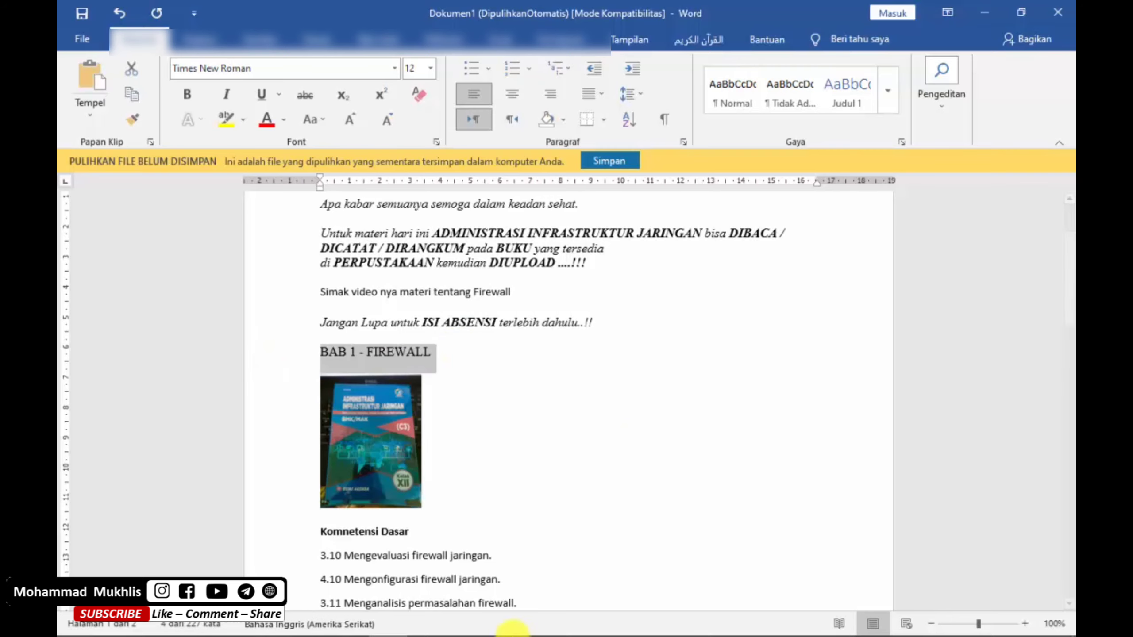
- Switch back to the browser and paste "BAB 1 - FIREWALL" as the new material's KD 3 / 4
{"action": "left_click", "coordinate": [350, 633]}
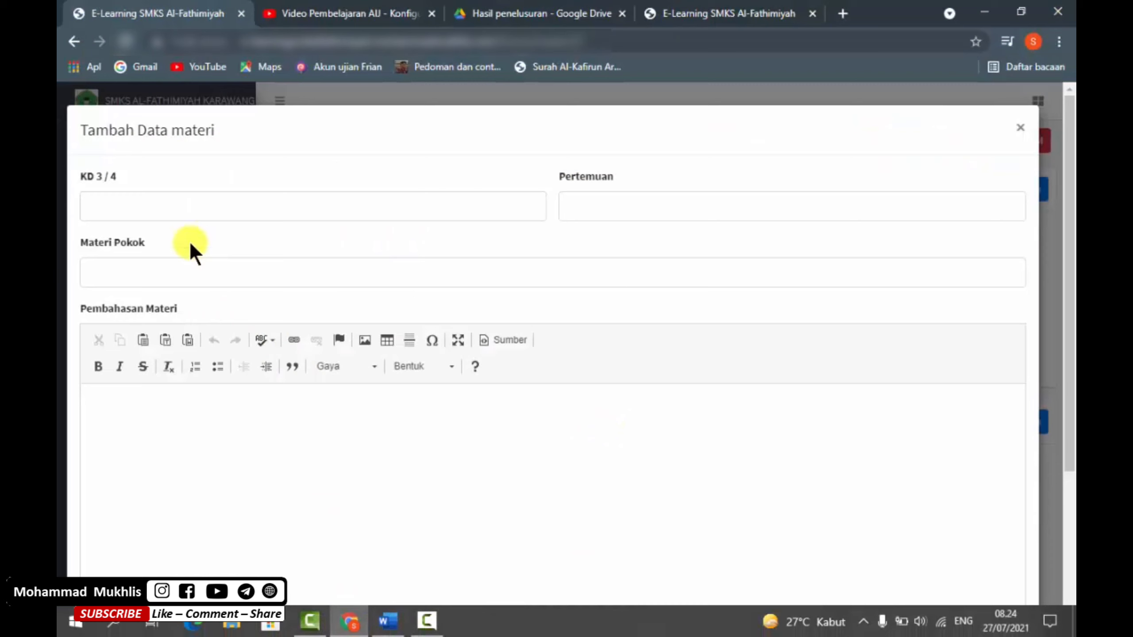
{"action": "left_click", "coordinate": [151, 202]}
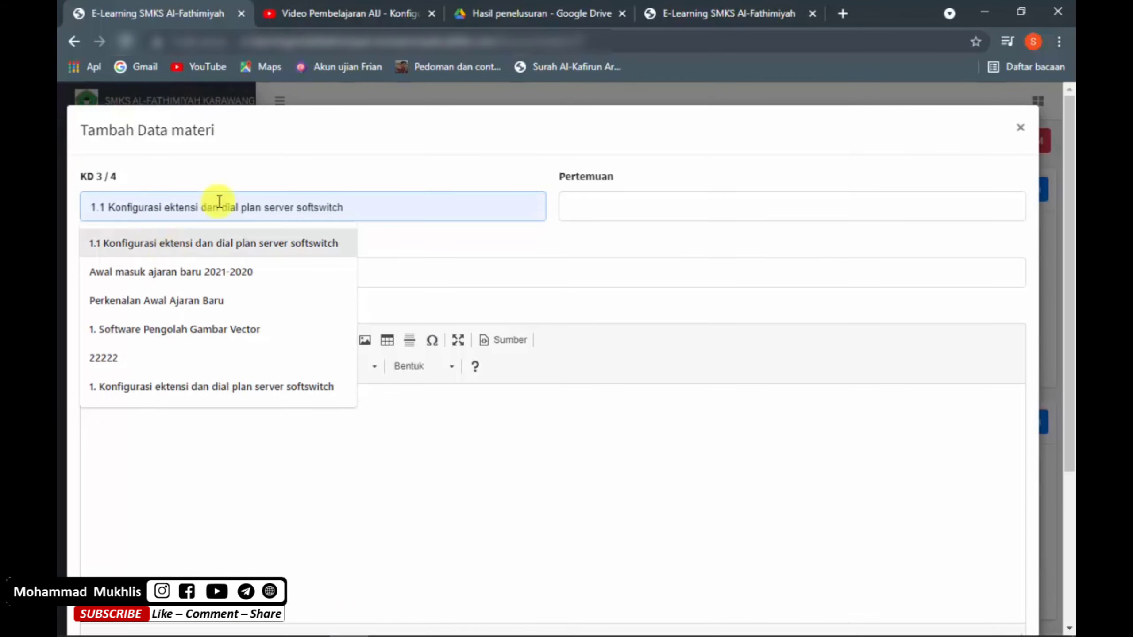
{"action": "key", "text": "ctrl+v"}
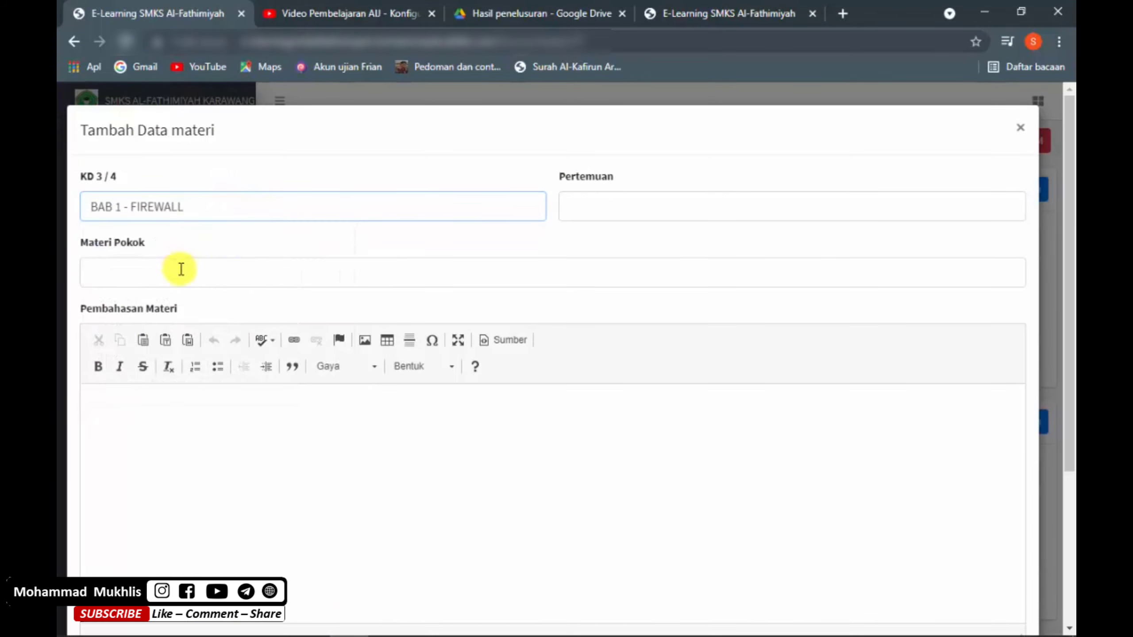
- Switch to the Word document and copy "Mengevaluasi firewall jaringan." from basic competency 3.10, without its number
{"action": "left_click", "coordinate": [179, 270]}
{"action": "left_click", "coordinate": [392, 625]}
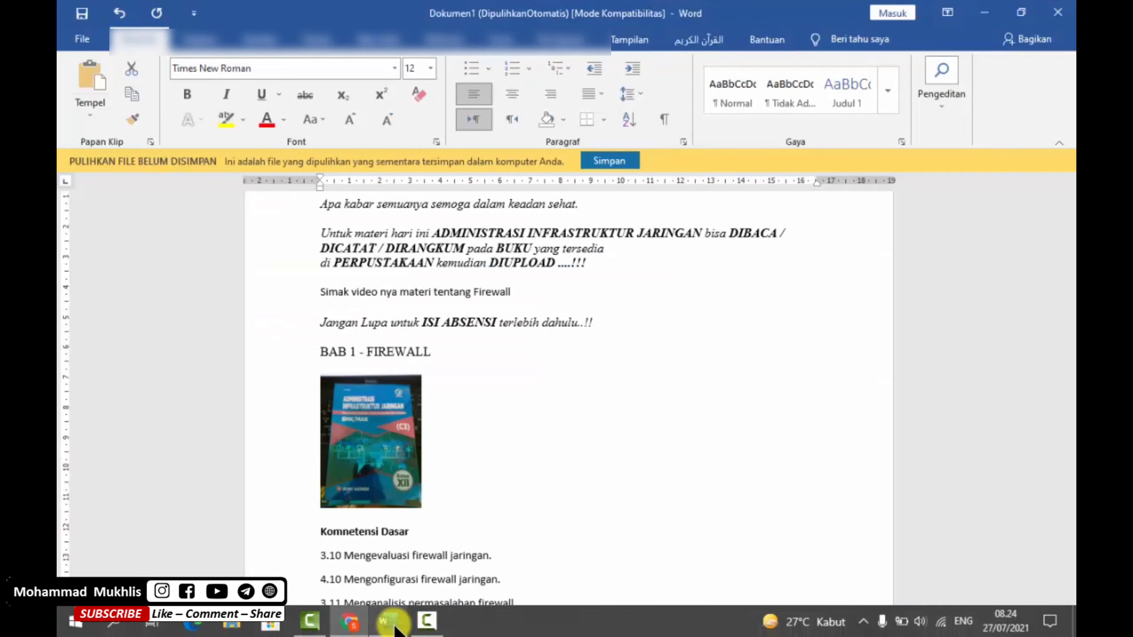
{"action": "scroll", "coordinate": [528, 448], "scroll_direction": "down", "scroll_amount": 2}
{"action": "scroll", "coordinate": [527, 449], "scroll_direction": "down", "scroll_amount": 1}
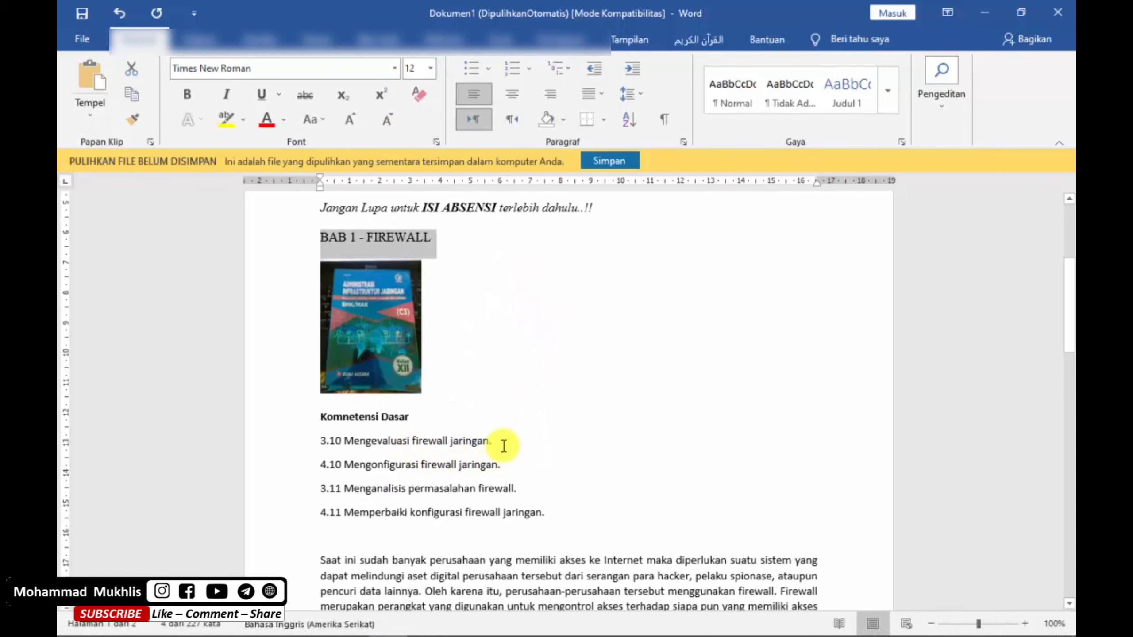
{"action": "left_click_drag", "start_coordinate": [504, 446], "coordinate": [375, 440]}
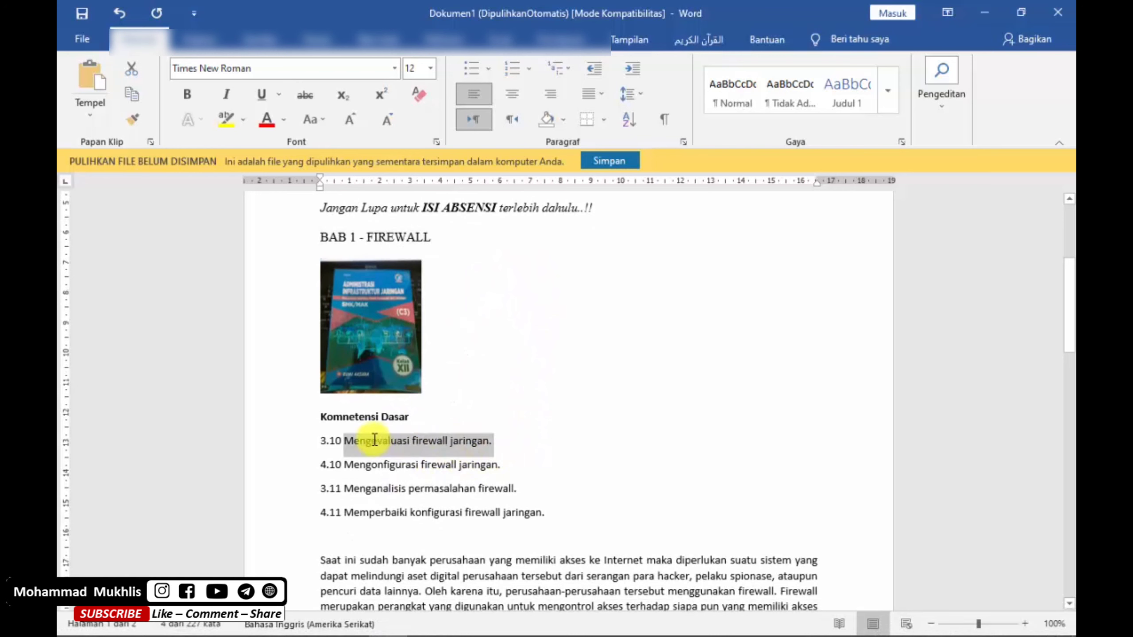
{"action": "left_click", "coordinate": [495, 460]}
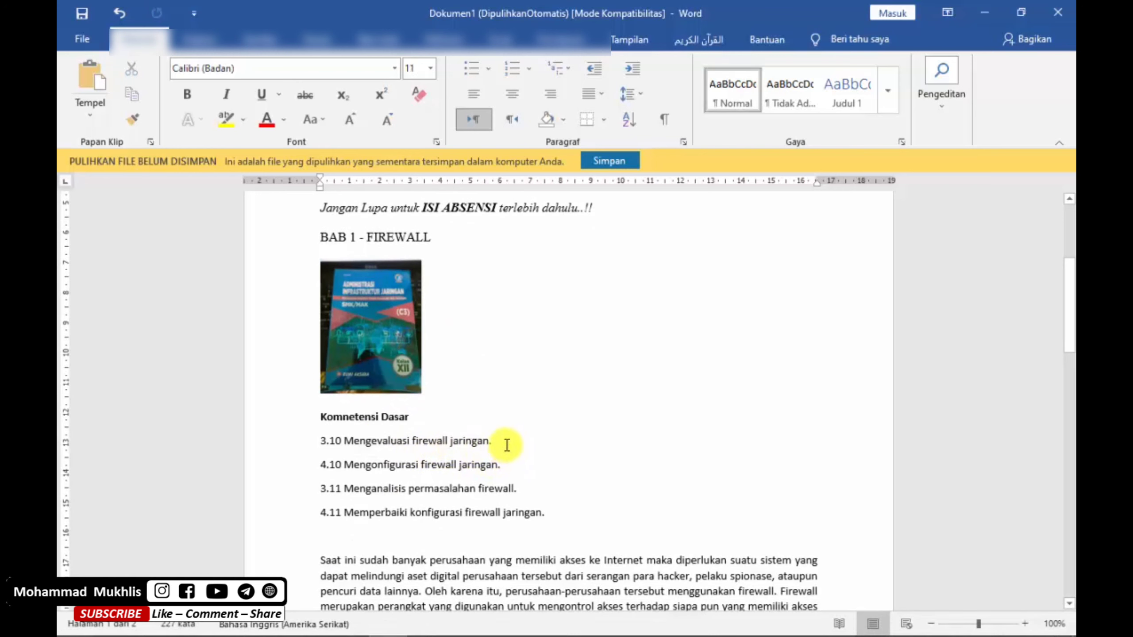
{"action": "left_click_drag", "start_coordinate": [496, 439], "coordinate": [380, 468]}
{"action": "left_click_drag", "start_coordinate": [495, 442], "coordinate": [352, 446]}
- Return to the browser and append " - Mengevaluasi firewall jaringan." to the KD 3 / 4 text
{"action": "key", "text": "alt+Tab"}
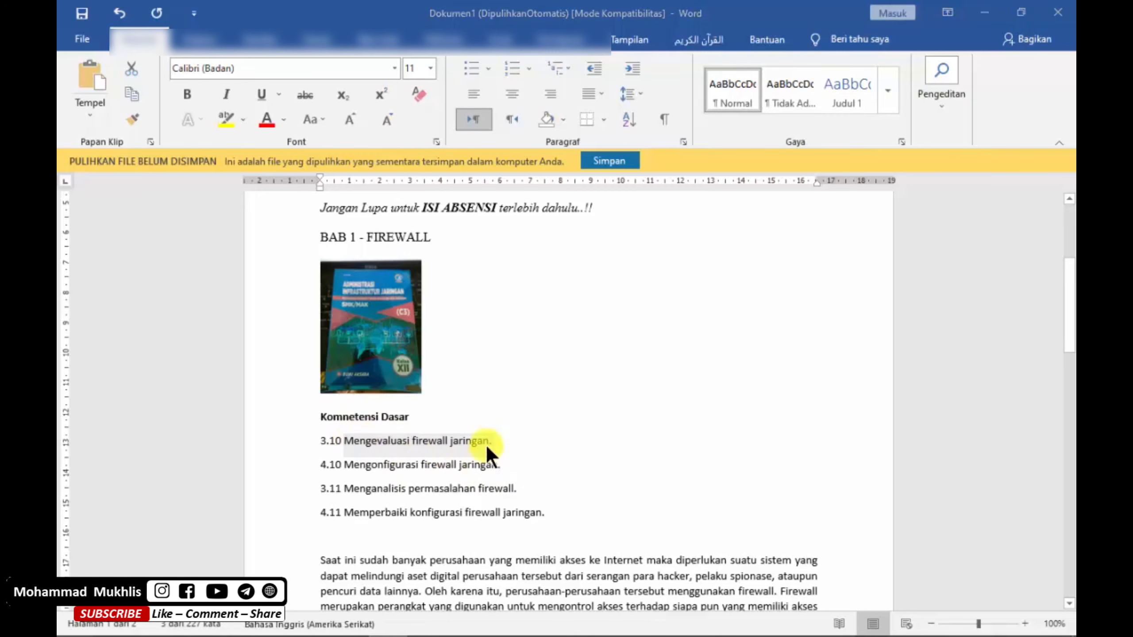
{"action": "left_click", "coordinate": [214, 211]}
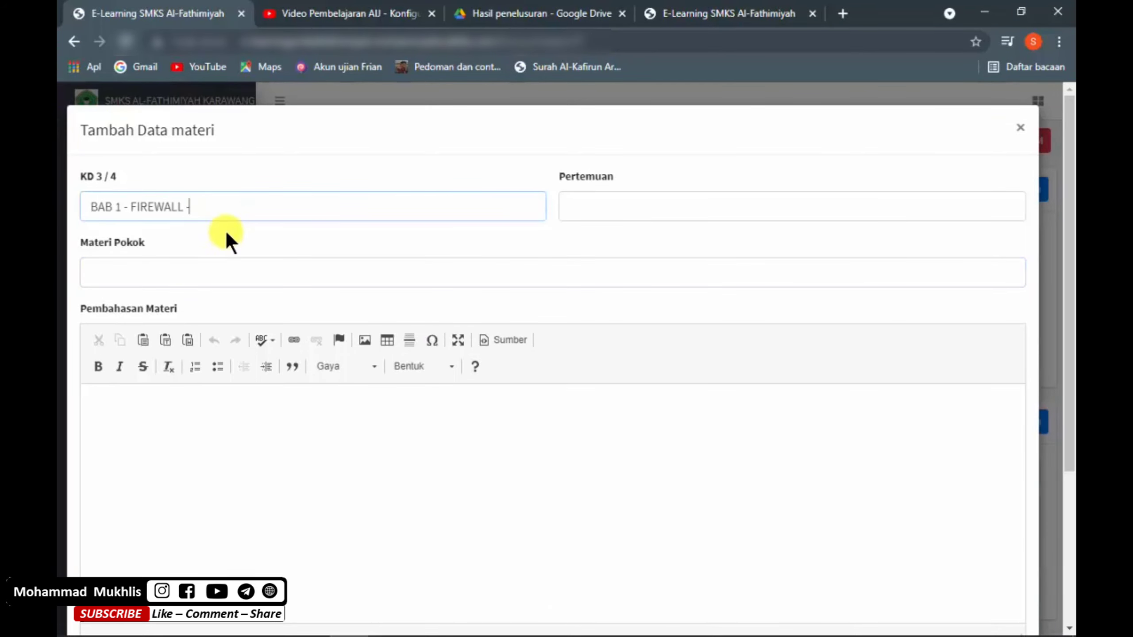
{"action": "key", "text": "ctrl+v"}
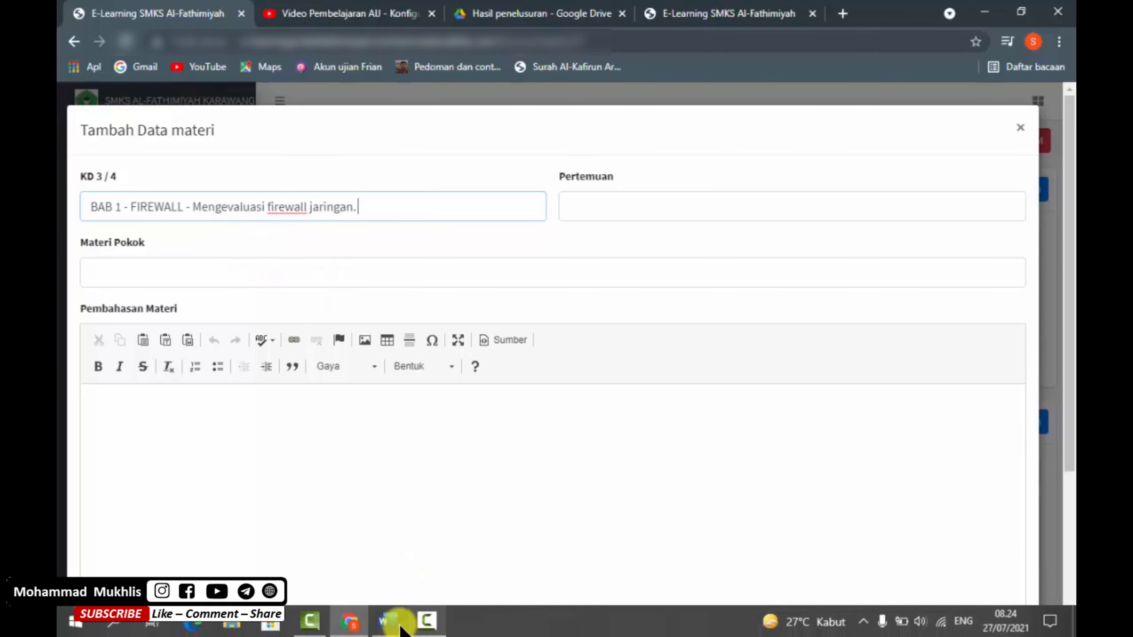
- Switch to Word and copy the complete competency line "3.10 Mengevaluasi firewall jaringan.", including its number
{"action": "left_click", "coordinate": [387, 620]}
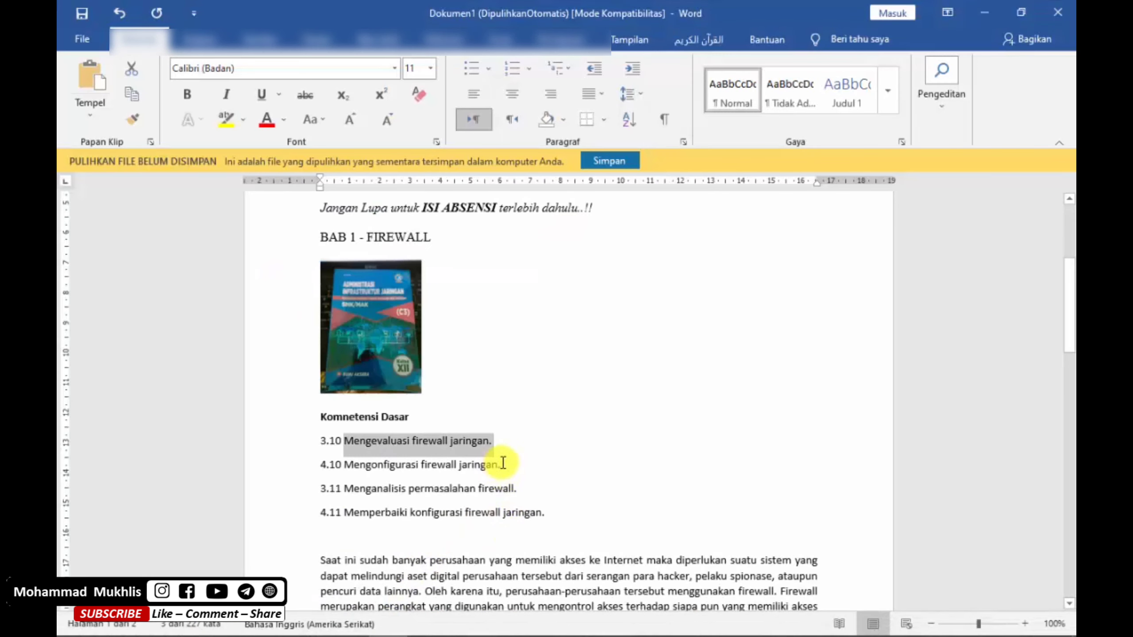
{"action": "left_click_drag", "start_coordinate": [513, 471], "coordinate": [365, 461]}
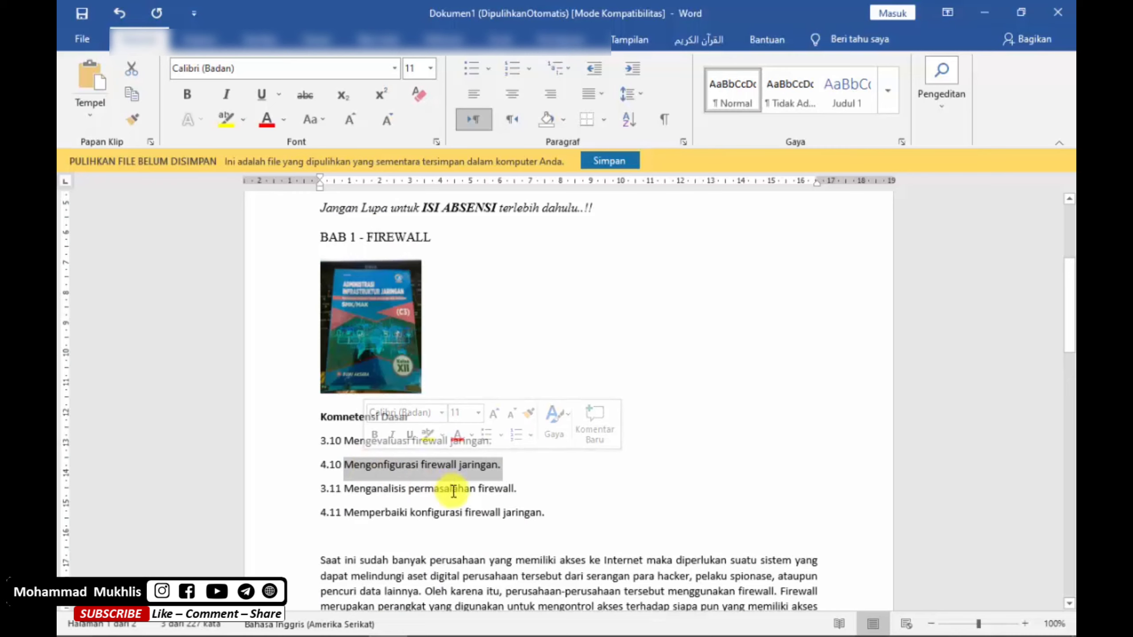
{"action": "left_click", "coordinate": [513, 470]}
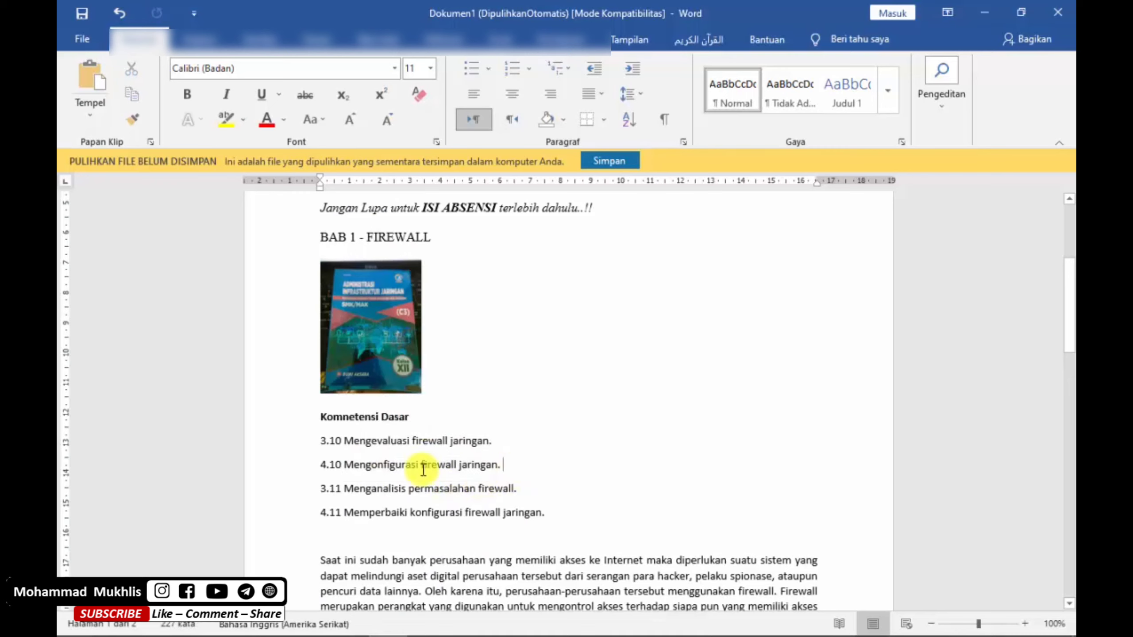
{"action": "left_click", "coordinate": [316, 465]}
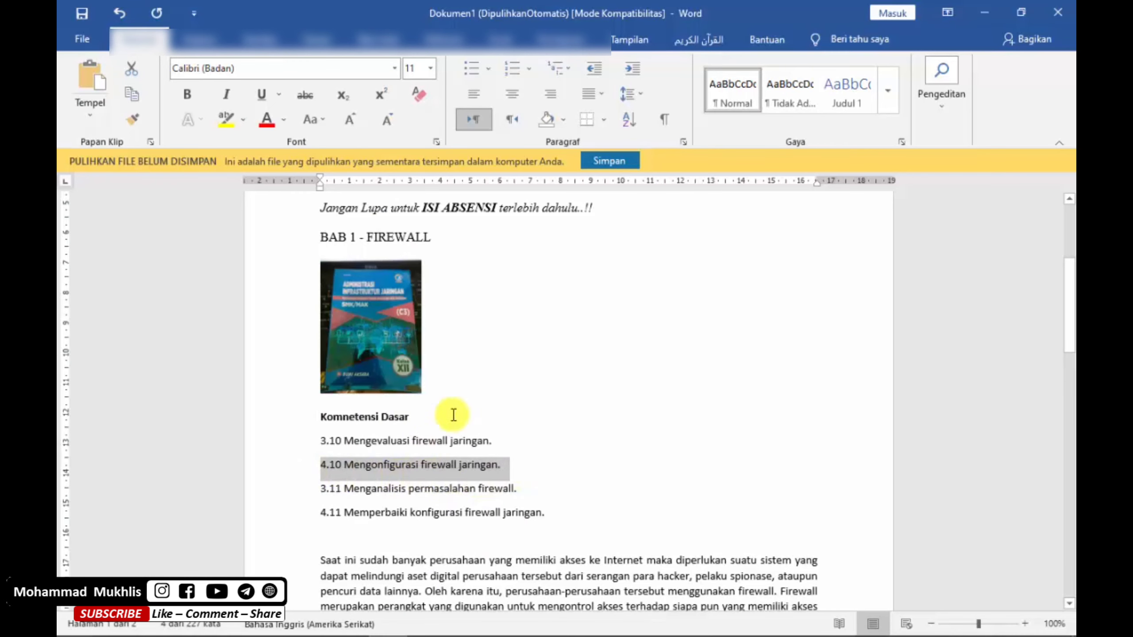
{"action": "left_click_drag", "start_coordinate": [495, 441], "coordinate": [321, 441]}
{"action": "key", "text": "ctrl+c"}
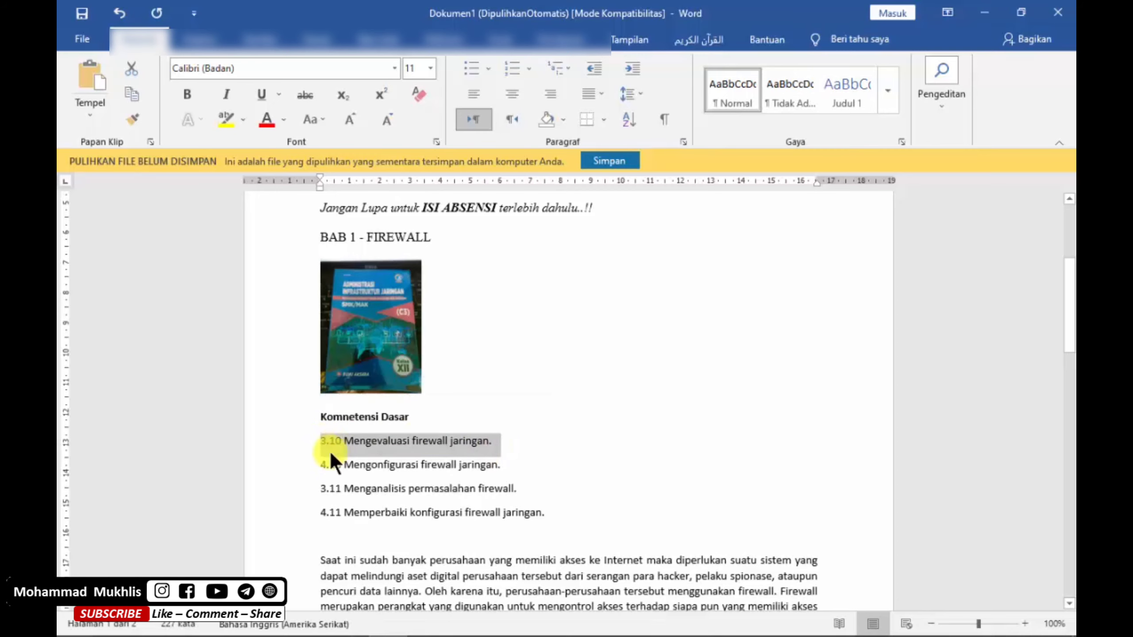
- Back in the browser, replace the competency text after "BAB 1 - FIREWALL -" in KD 3 / 4 with "3.10 Mengevaluasi firewall jaringan."
{"action": "left_click", "coordinate": [503, 488]}
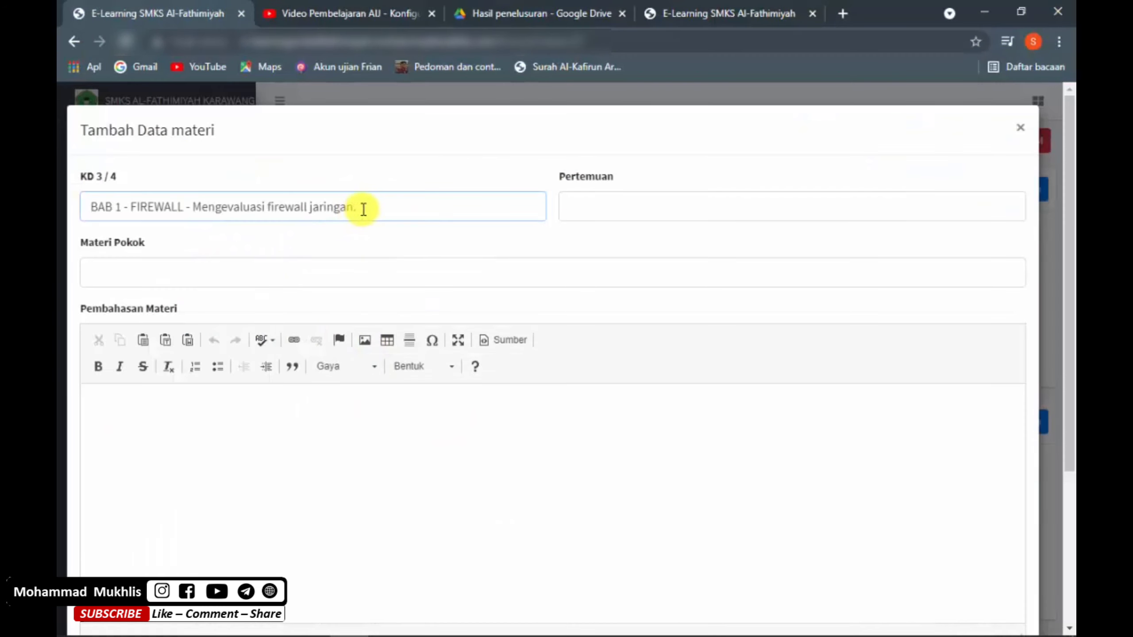
{"action": "left_click_drag", "start_coordinate": [363, 208], "coordinate": [194, 217]}
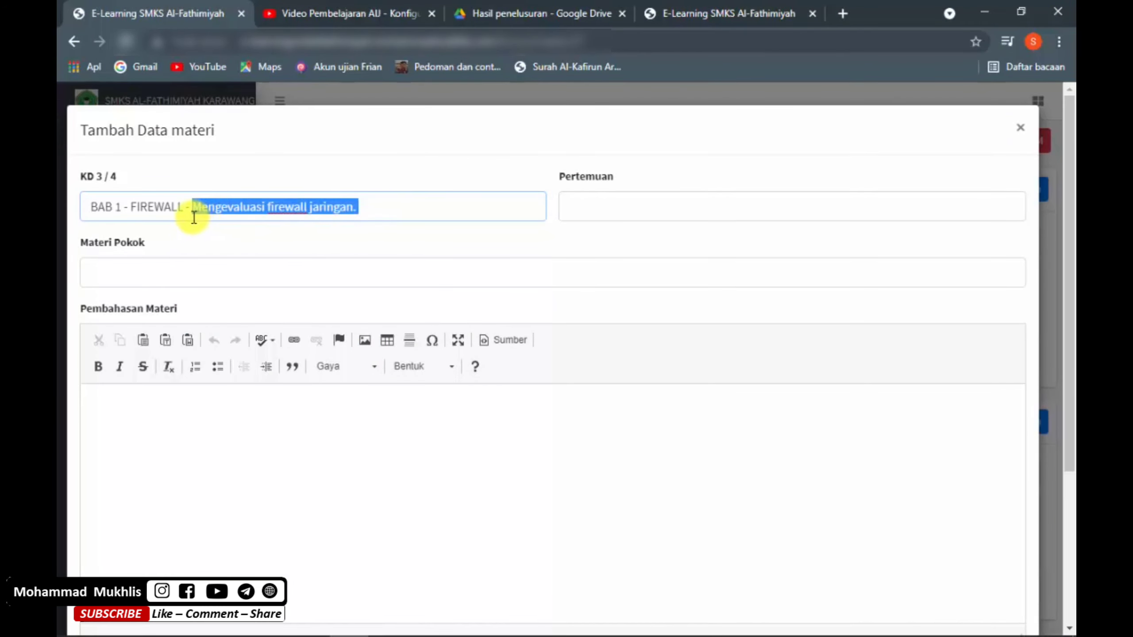
{"action": "key", "text": "ctrl+v"}
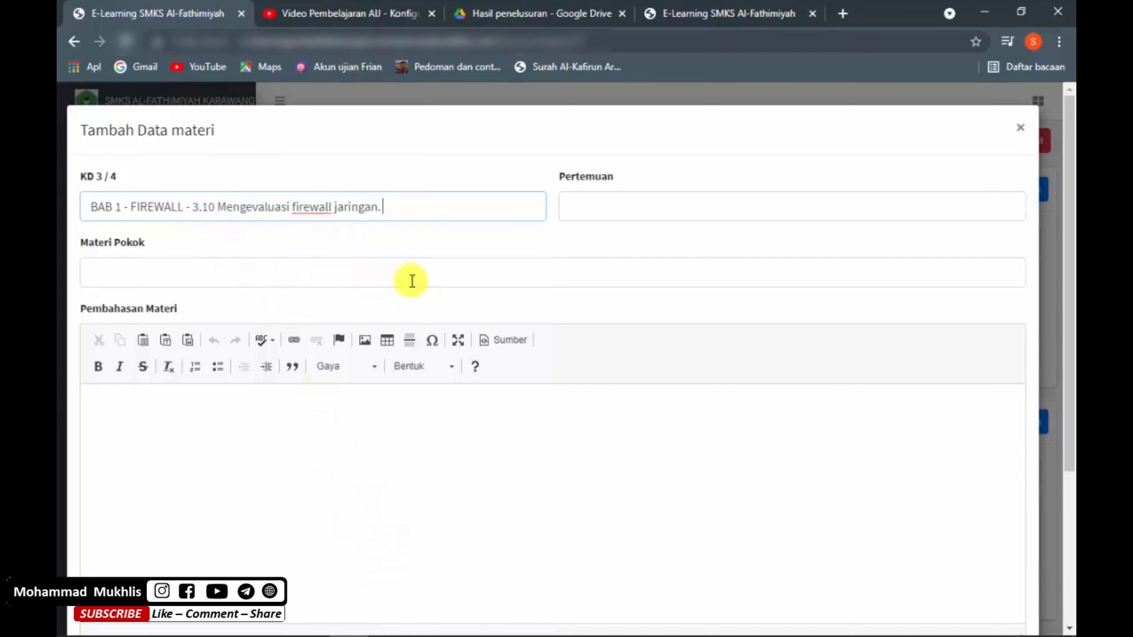
- Copy "4.10 Mengonfigurasi firewall jaringan." from the Word document and paste it as the material's Materi Pokok in the browser
{"action": "left_click", "coordinate": [389, 636]}
{"action": "left_click_drag", "start_coordinate": [520, 468], "coordinate": [310, 466]}
{"action": "key", "text": "ctrl+c"}
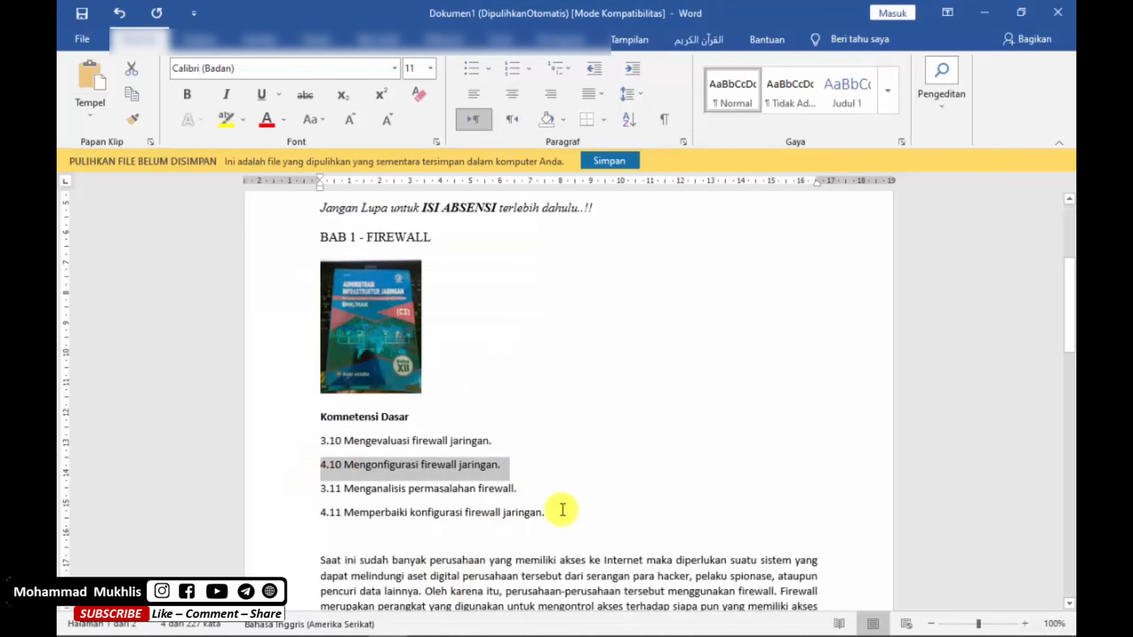
{"action": "key", "text": "alt+Tab"}
{"action": "left_click", "coordinate": [310, 271]}
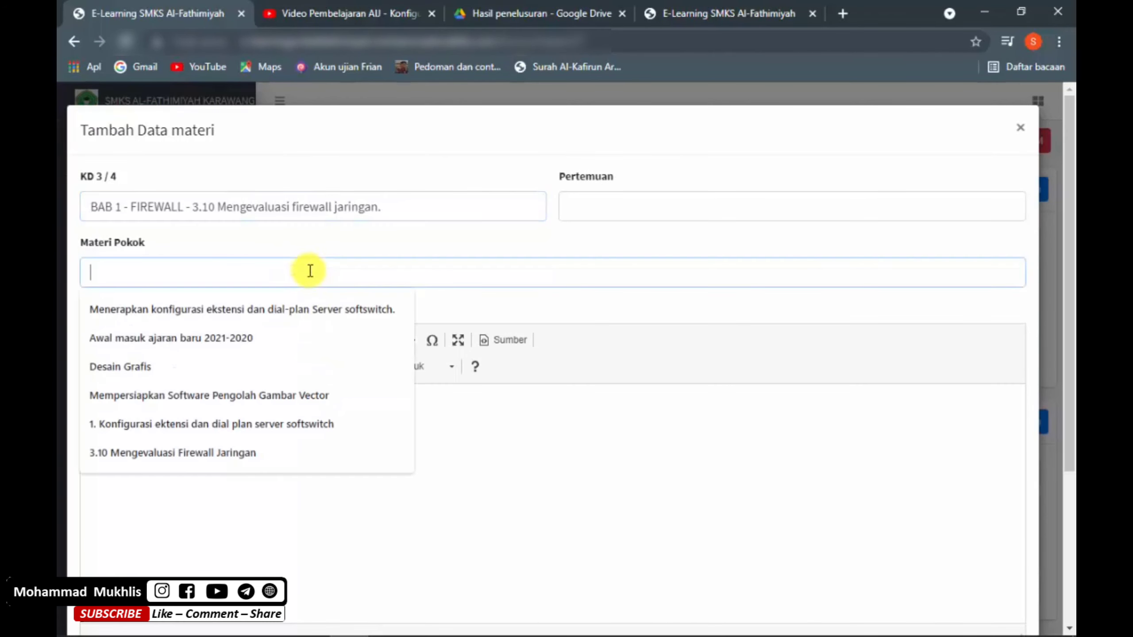
{"action": "key", "text": "ctrl+v"}
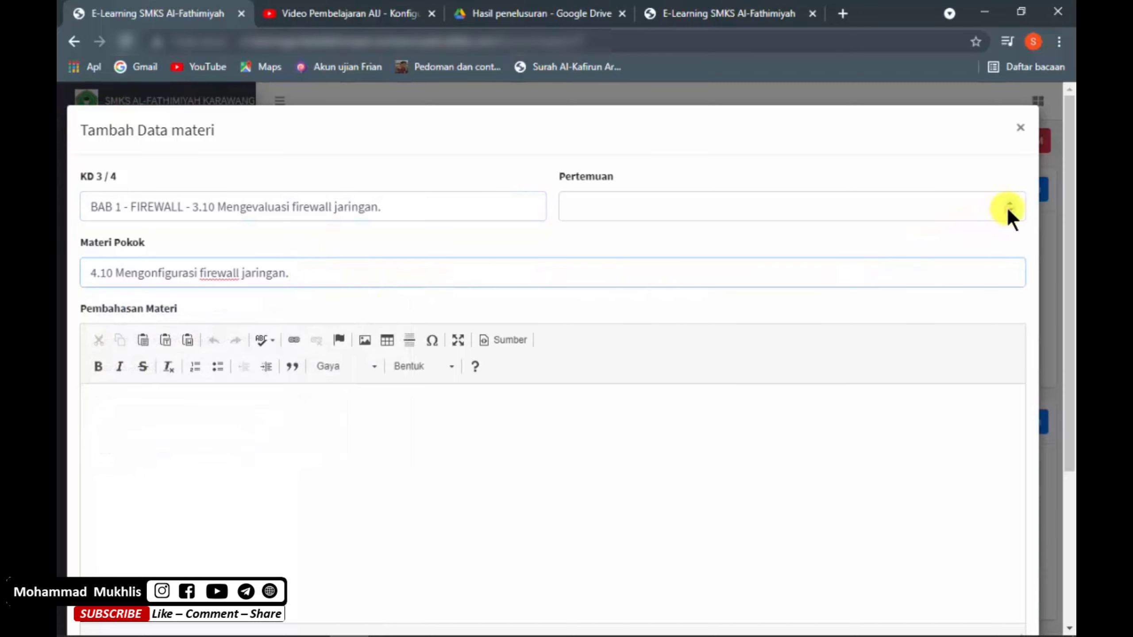
- Set Pertemuan to 1 and place the cursor in the empty Pembahasan Materi editor
{"action": "left_click", "coordinate": [1010, 204]}
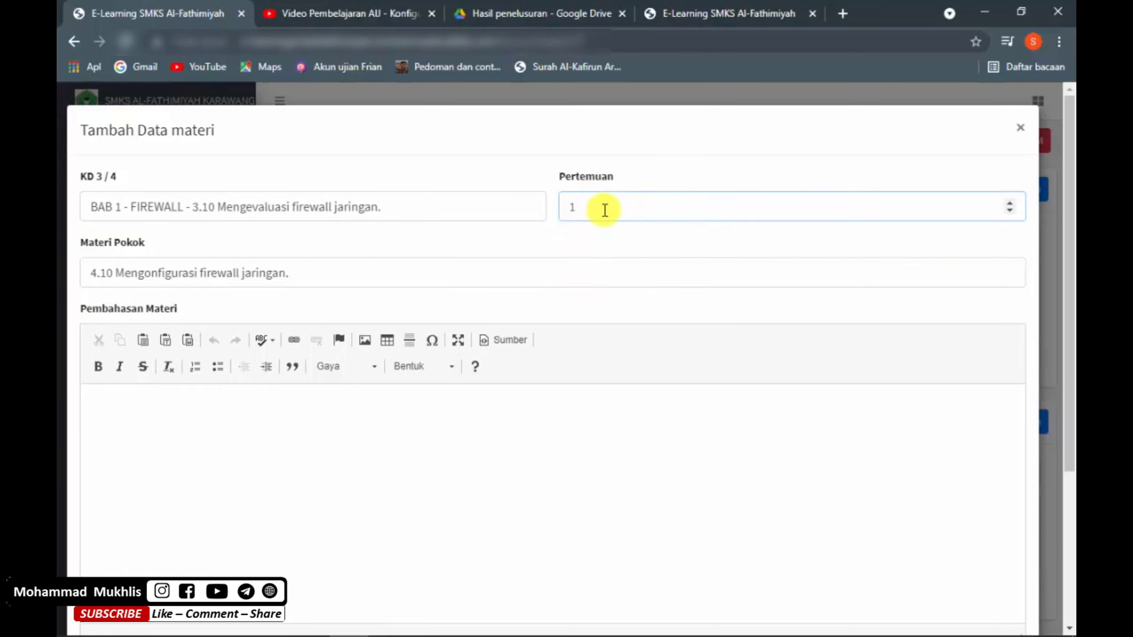
{"action": "scroll", "coordinate": [604, 215], "scroll_direction": "down", "scroll_amount": 3}
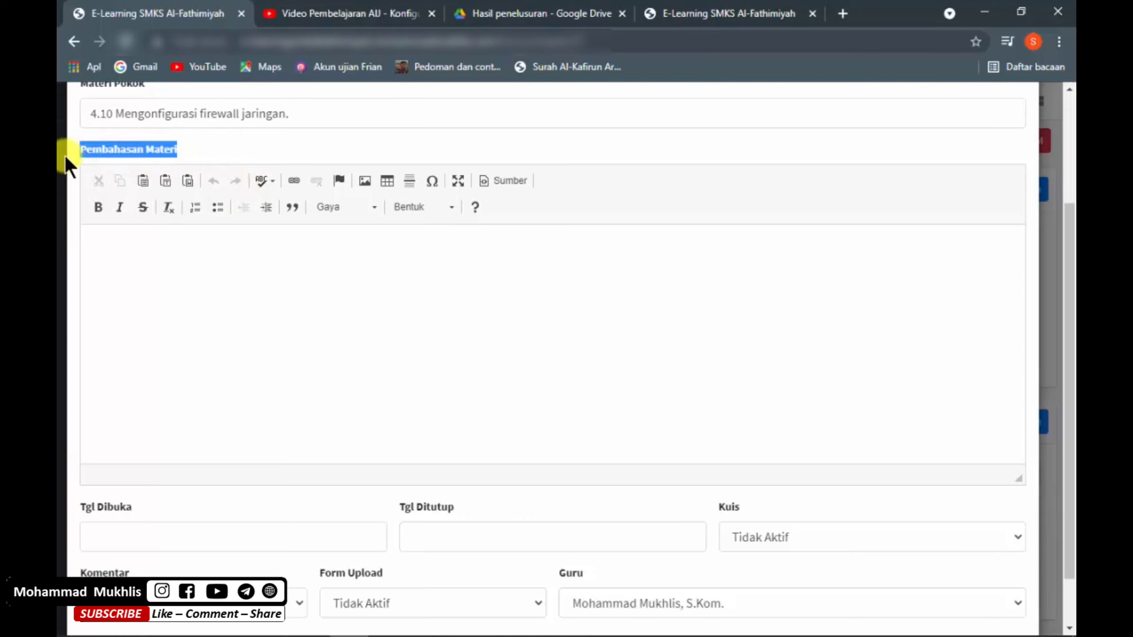
{"action": "left_click", "coordinate": [184, 261]}
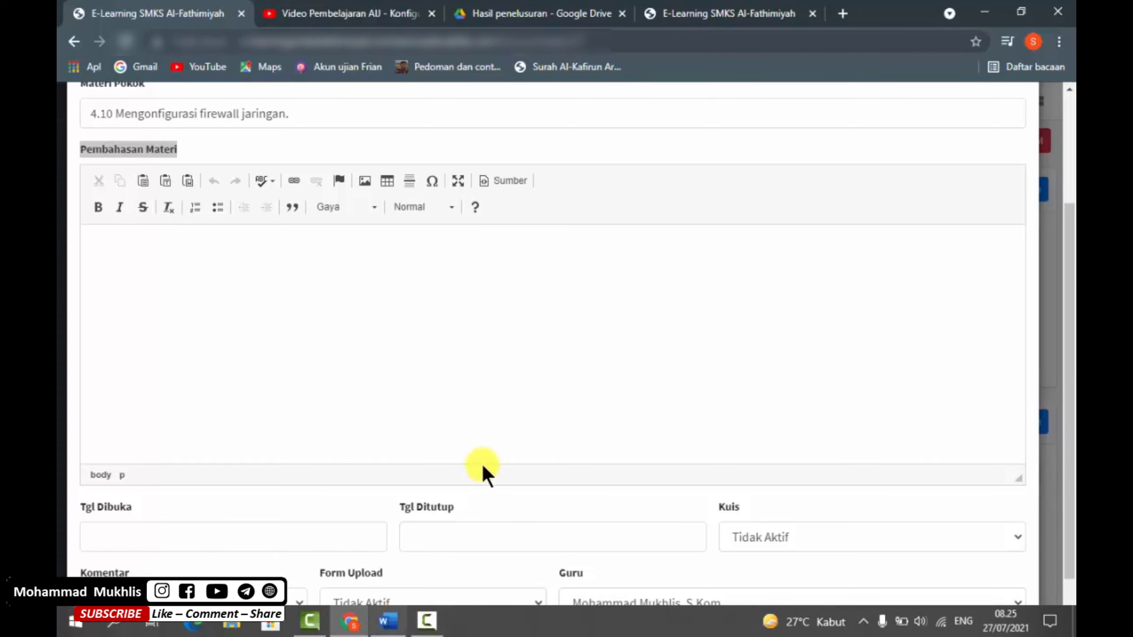
- Switch to the Word document and review its opening greeting and the ADMINISTRASI INFRASTRUKTUR JARINGAN reading and upload instructions
{"action": "left_click", "coordinate": [384, 629]}
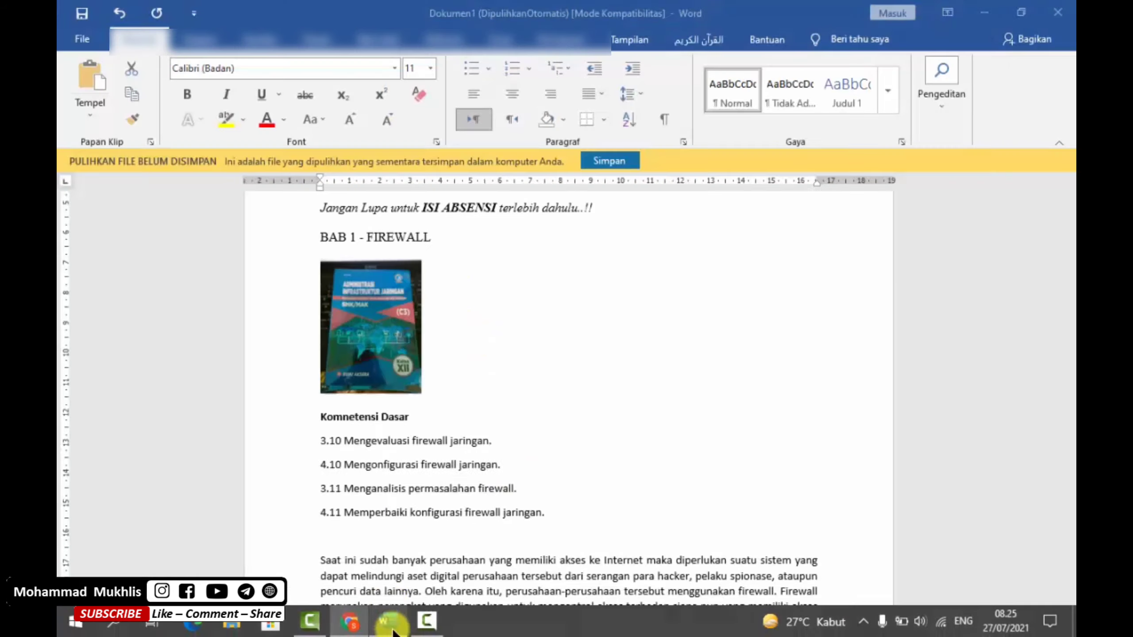
{"action": "left_click", "coordinate": [512, 374]}
{"action": "scroll", "coordinate": [504, 384], "scroll_direction": "up", "scroll_amount": 3}
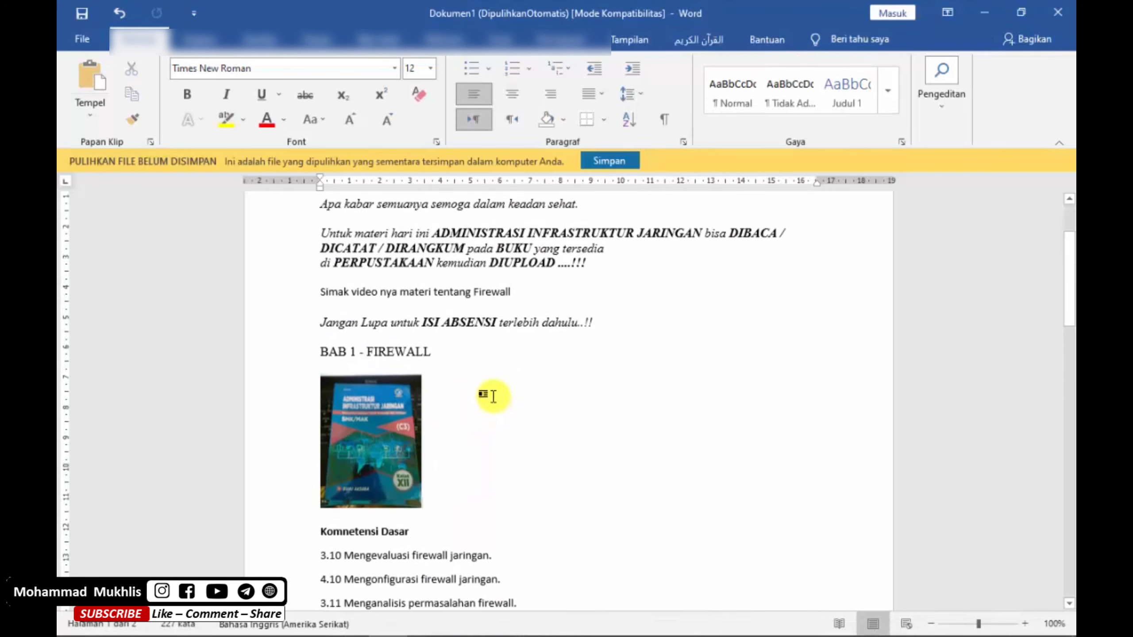
{"action": "scroll", "coordinate": [493, 396], "scroll_direction": "up", "scroll_amount": 2}
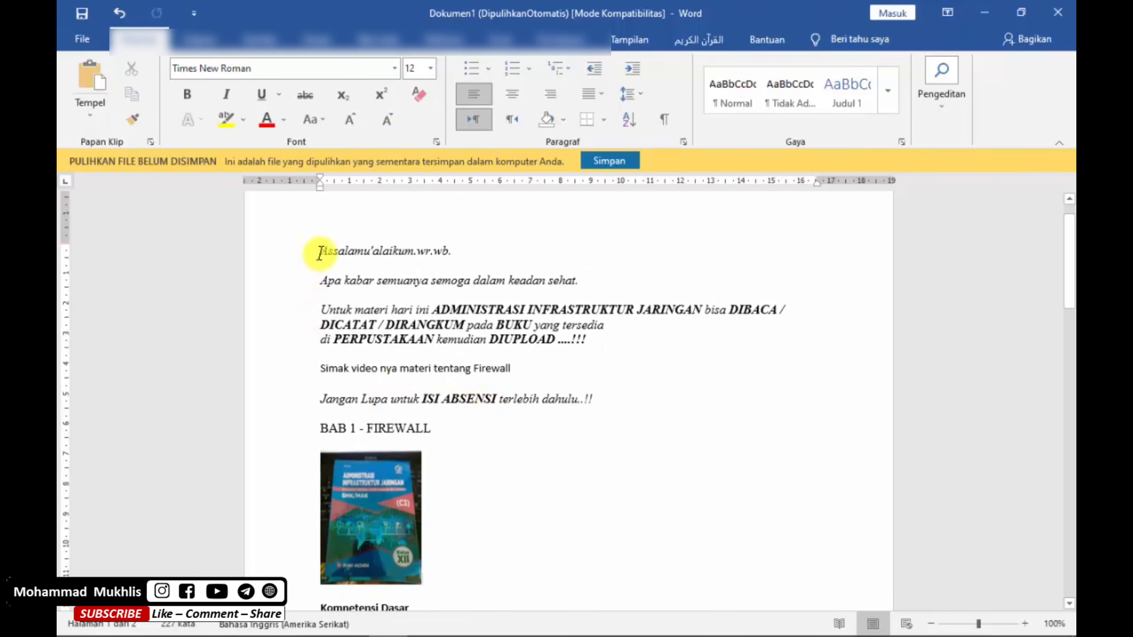
{"action": "scroll", "coordinate": [477, 380], "scroll_direction": "down", "scroll_amount": 2}
{"action": "scroll", "coordinate": [366, 310], "scroll_direction": "up", "scroll_amount": 2}
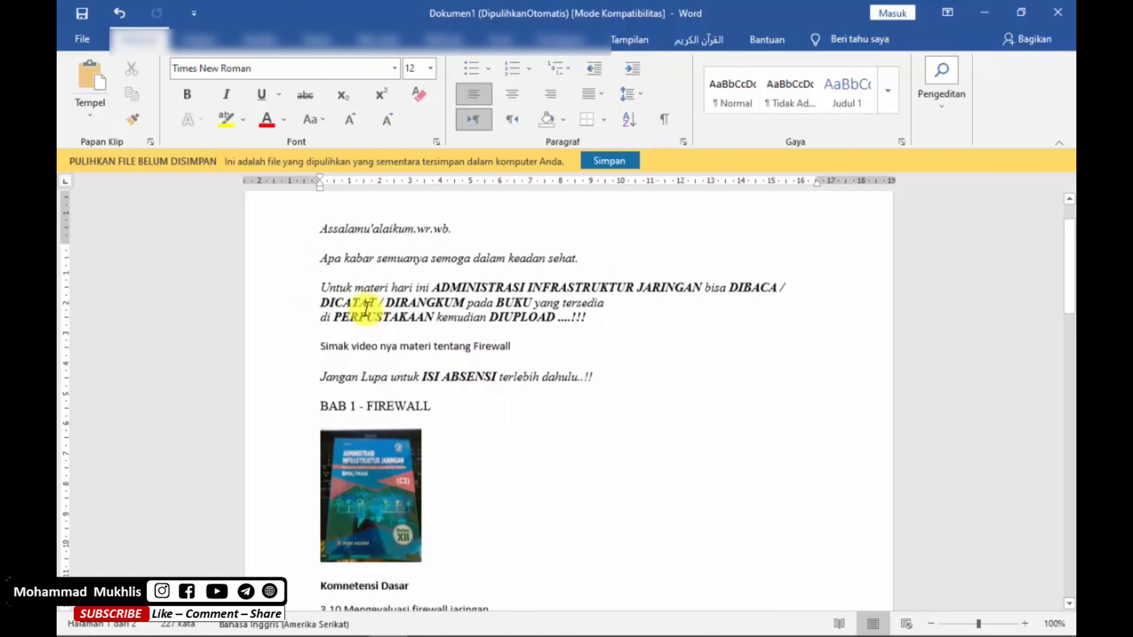
{"action": "left_click_drag", "start_coordinate": [319, 256], "coordinate": [607, 316]}
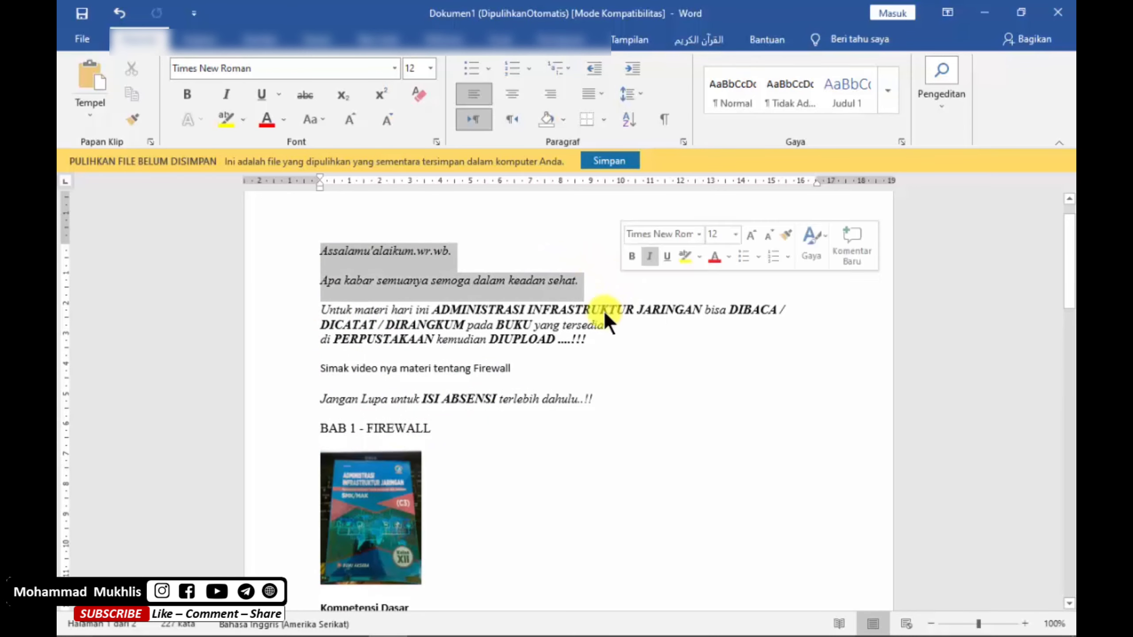
{"action": "left_click", "coordinate": [438, 324]}
{"action": "left_click_drag", "start_coordinate": [316, 309], "coordinate": [634, 309]}
{"action": "left_click", "coordinate": [504, 341]}
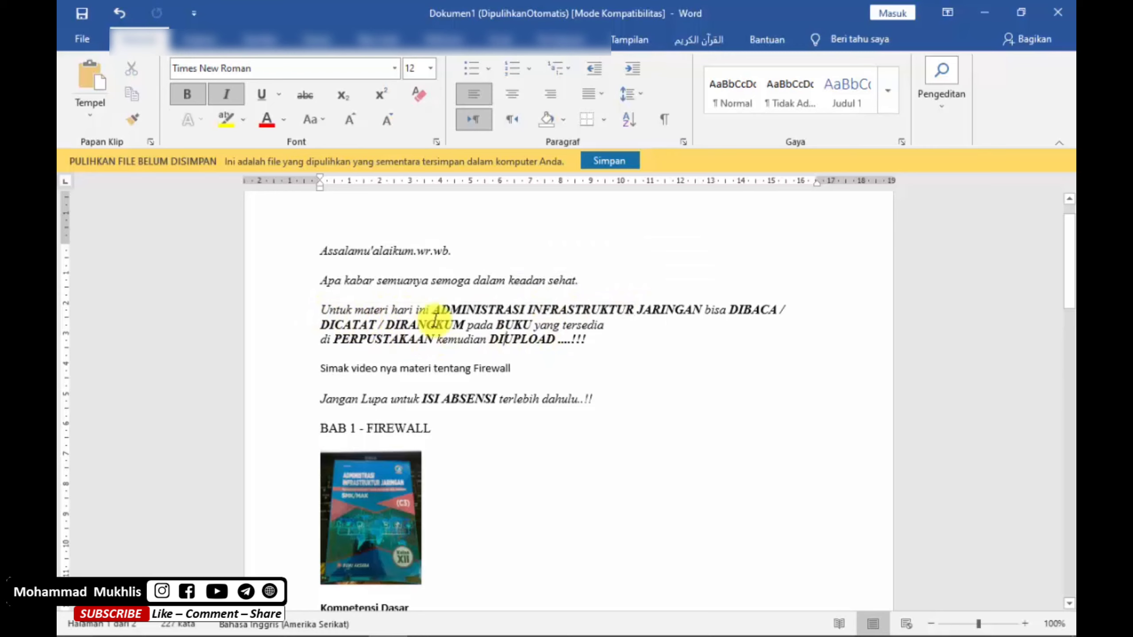
{"action": "left_click_drag", "start_coordinate": [453, 308], "coordinate": [656, 312]}
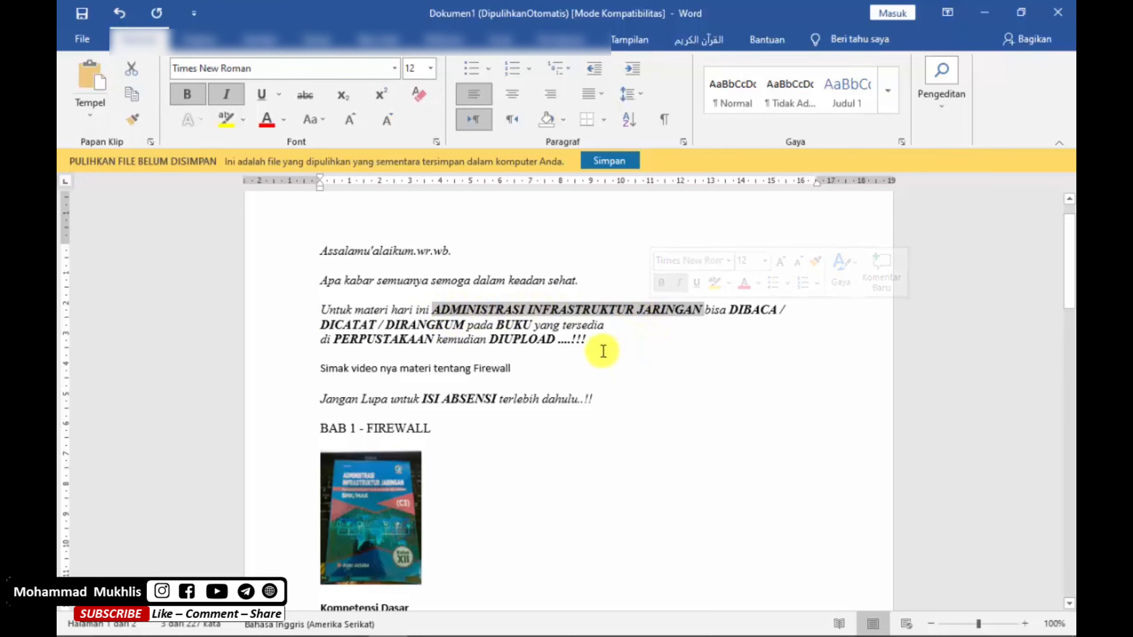
{"action": "left_click", "coordinate": [709, 315]}
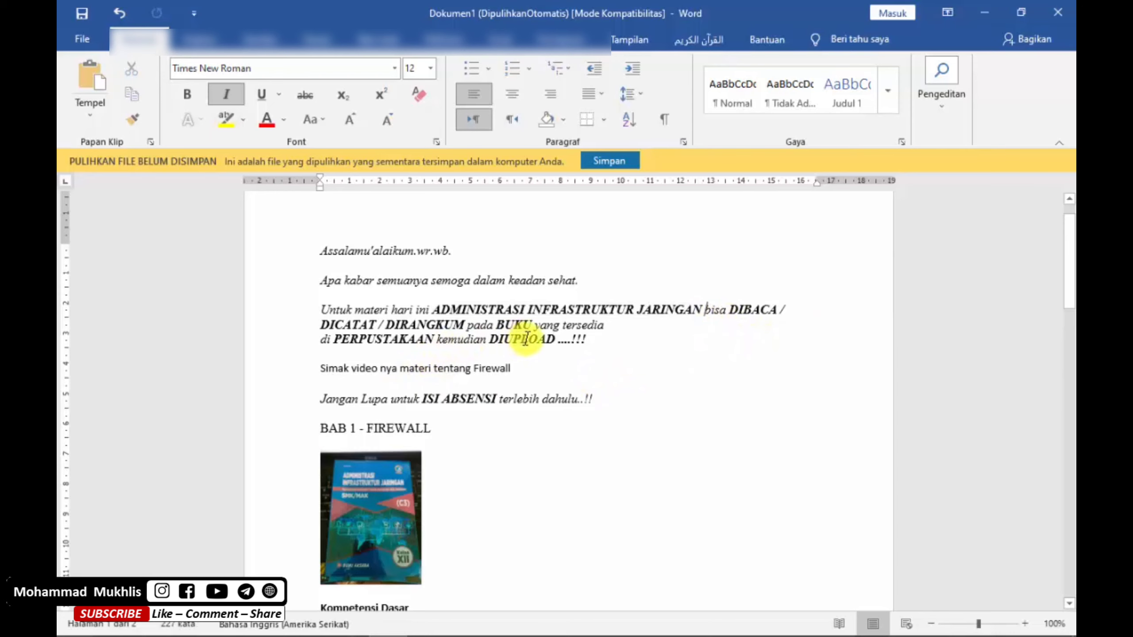
{"action": "scroll", "coordinate": [470, 381], "scroll_direction": "down", "scroll_amount": 1}
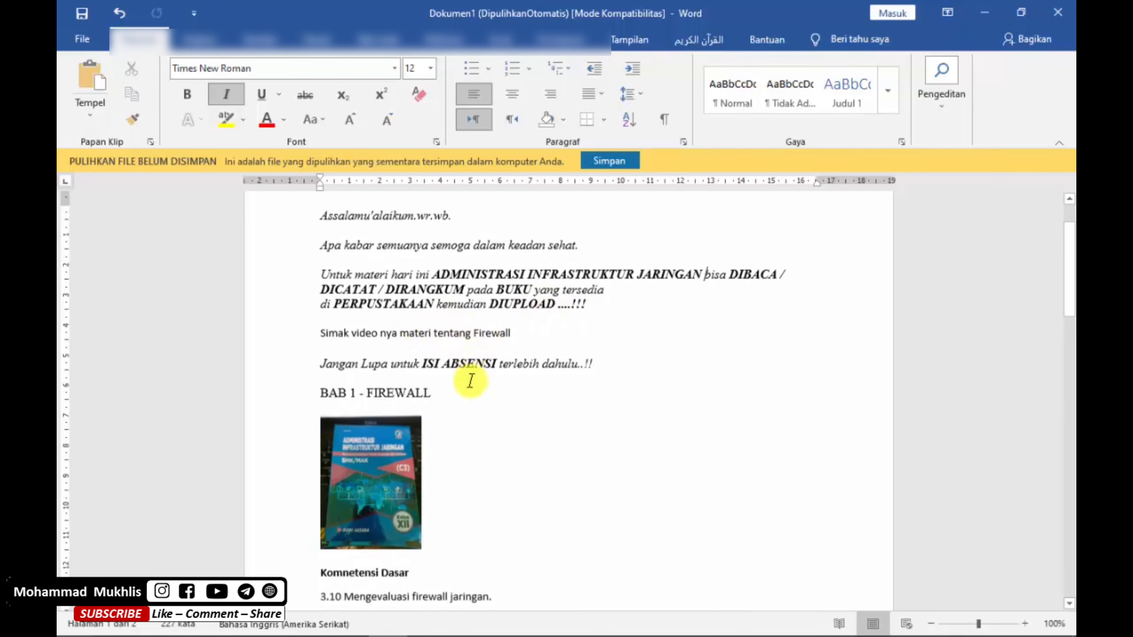
- Examine the book picture and the "Simak video nya materi tentang Firewall" line in the document
{"action": "left_click", "coordinate": [406, 478]}
{"action": "left_click", "coordinate": [477, 496]}
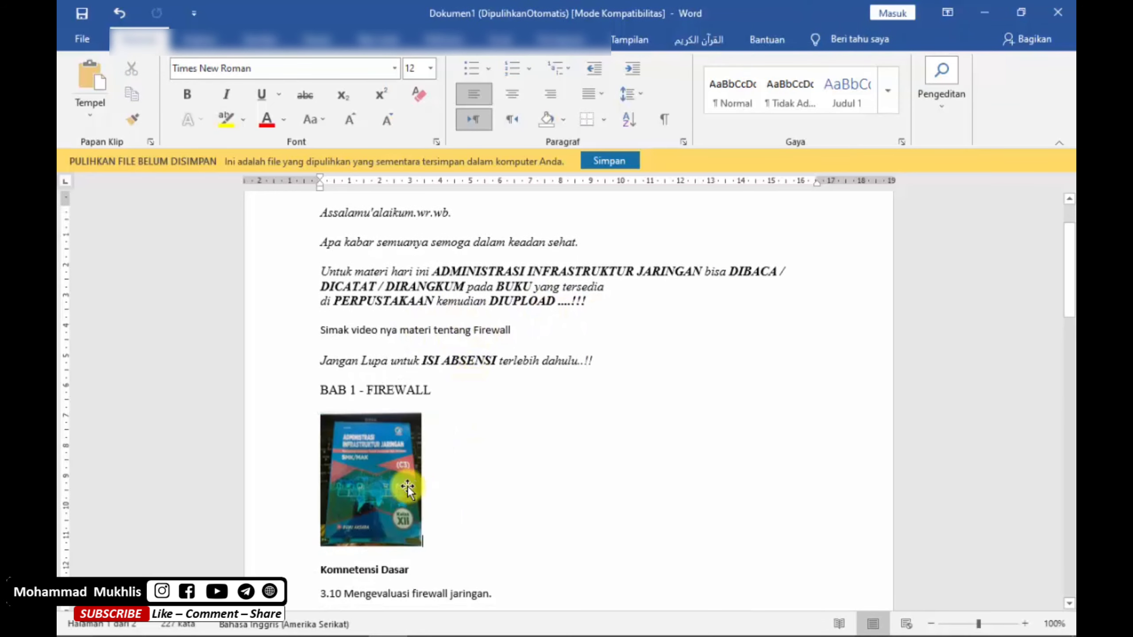
{"action": "left_click", "coordinate": [415, 489]}
{"action": "left_click", "coordinate": [429, 446]}
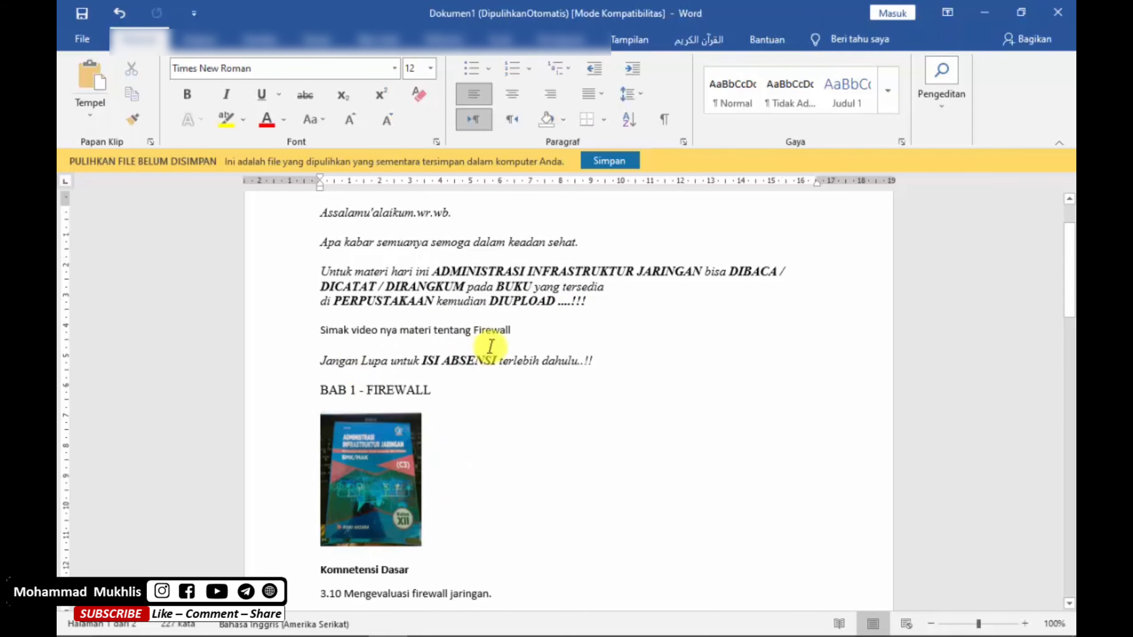
{"action": "left_click_drag", "start_coordinate": [513, 330], "coordinate": [330, 330]}
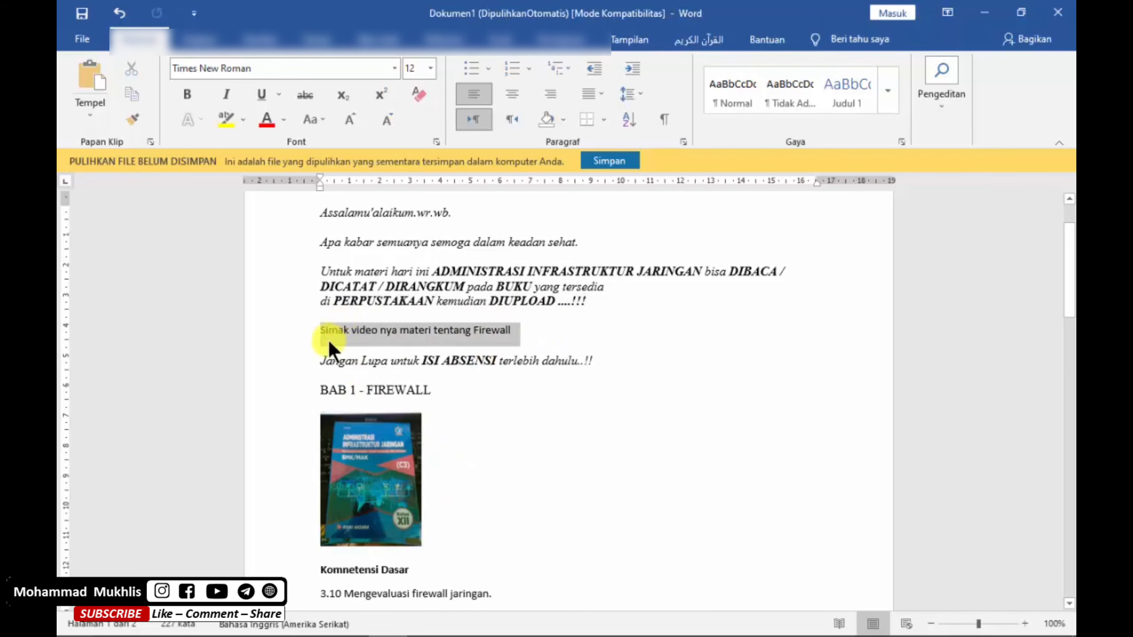
{"action": "left_click", "coordinate": [518, 332]}
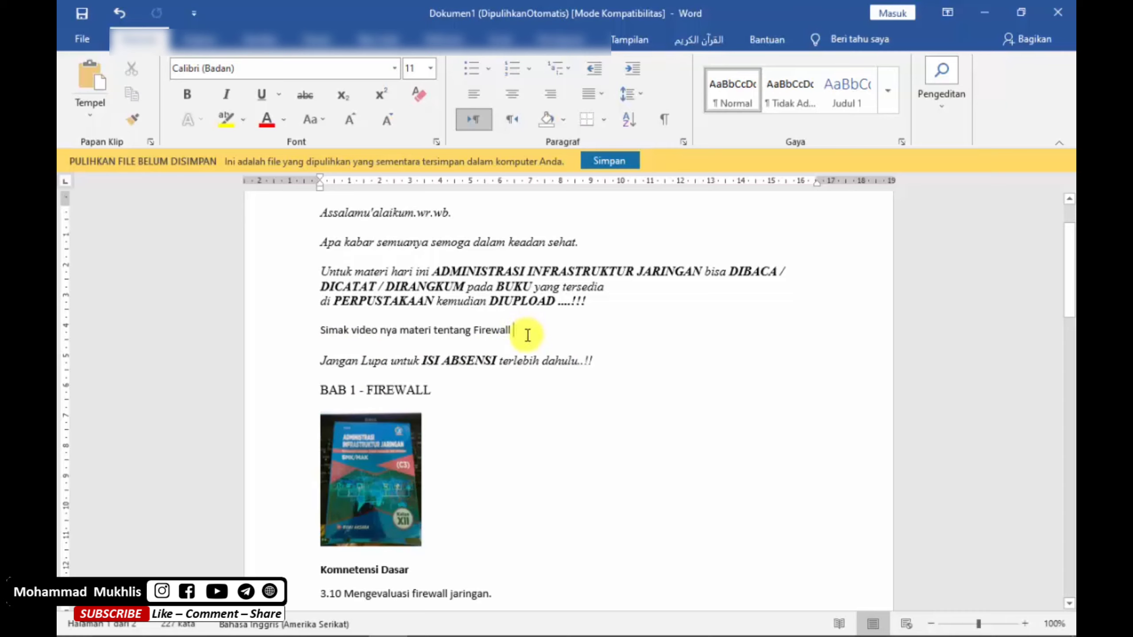
{"action": "left_click_drag", "start_coordinate": [520, 331], "coordinate": [304, 328]}
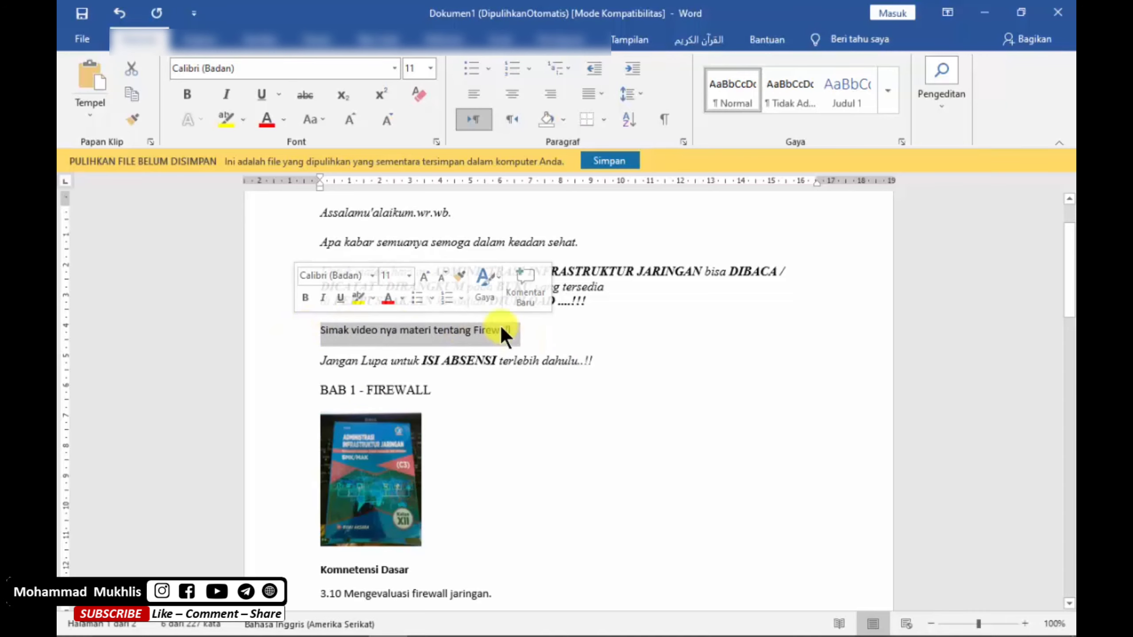
- Review the ISI ABSENSI reminder, the BAB 1 - FIREWALL heading and the competency list 3.10 to 4.11 in the document
{"action": "left_click", "coordinate": [524, 329]}
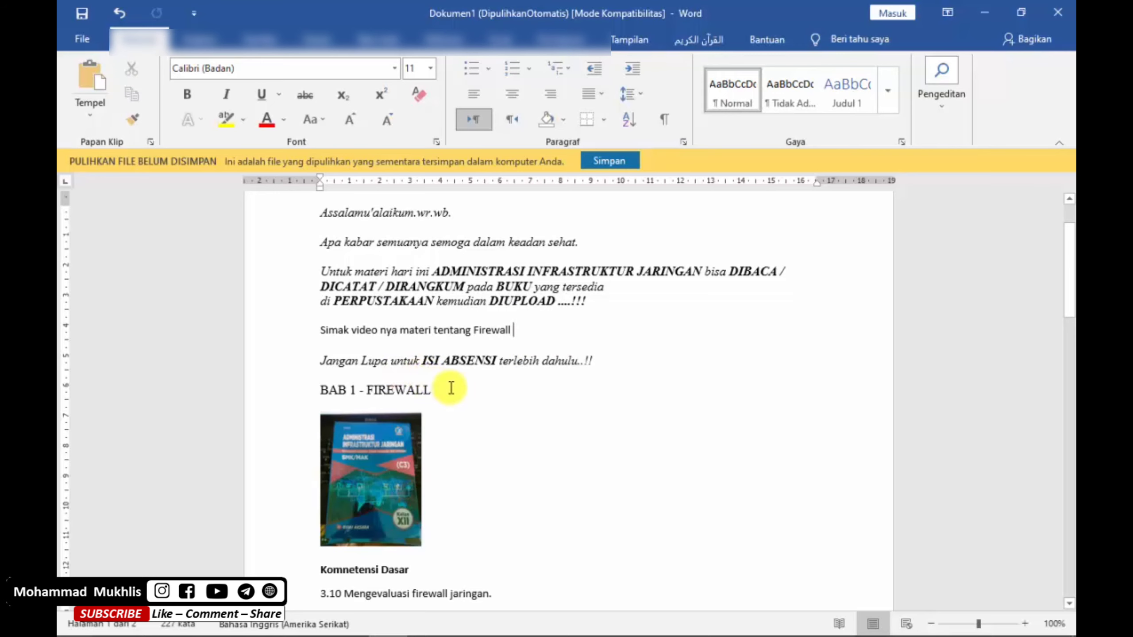
{"action": "scroll", "coordinate": [451, 388], "scroll_direction": "down", "scroll_amount": 1}
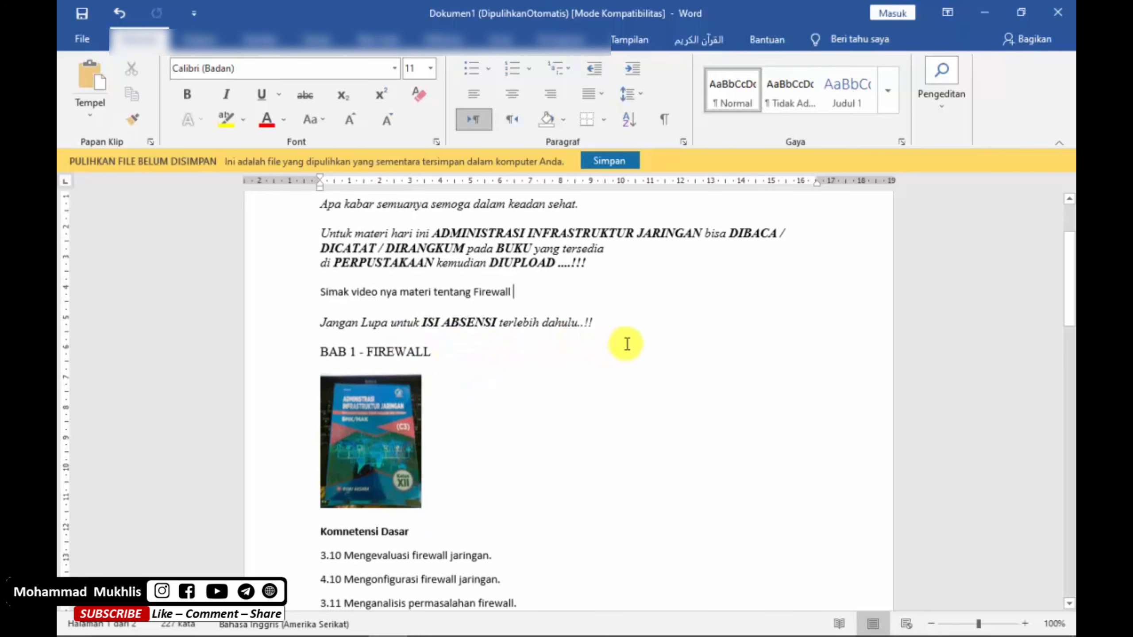
{"action": "left_click_drag", "start_coordinate": [620, 332], "coordinate": [328, 322]}
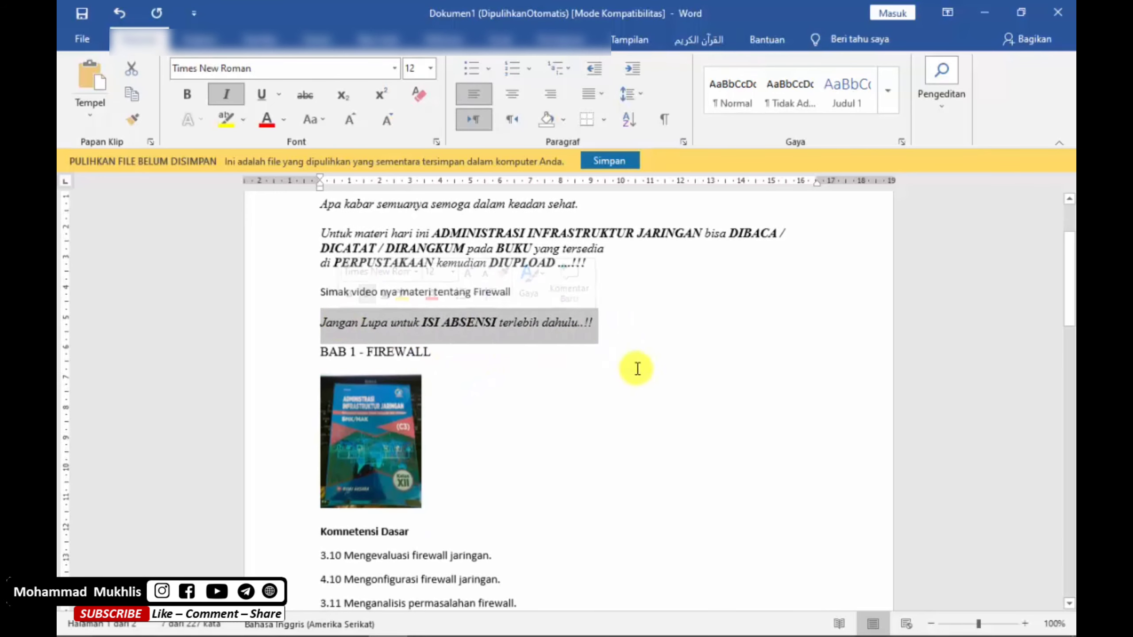
{"action": "left_click", "coordinate": [593, 317]}
{"action": "left_click_drag", "start_coordinate": [607, 321], "coordinate": [316, 328]}
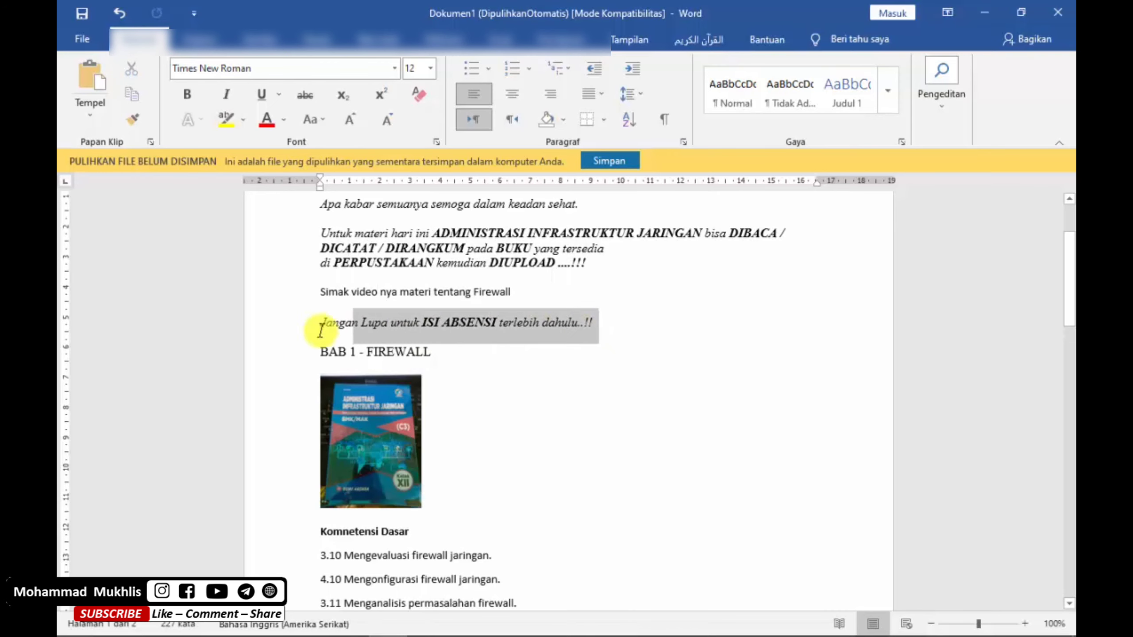
{"action": "scroll", "coordinate": [481, 383], "scroll_direction": "down", "scroll_amount": 4}
{"action": "scroll", "coordinate": [467, 371], "scroll_direction": "up", "scroll_amount": 1}
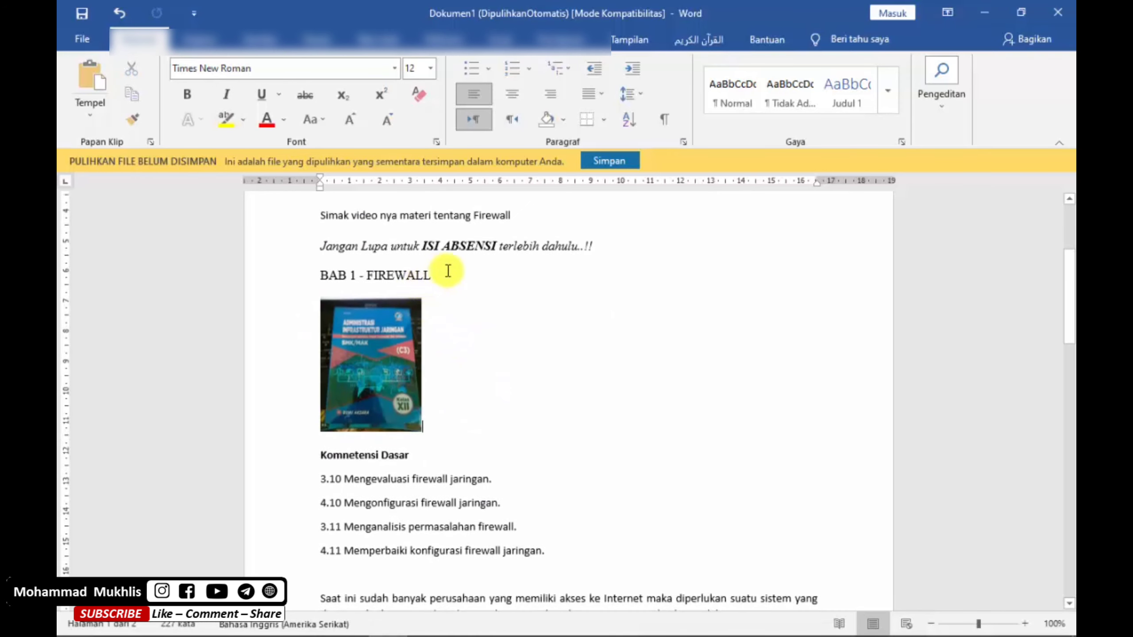
{"action": "left_click_drag", "start_coordinate": [446, 269], "coordinate": [287, 286]}
{"action": "scroll", "coordinate": [480, 410], "scroll_direction": "down", "scroll_amount": 3}
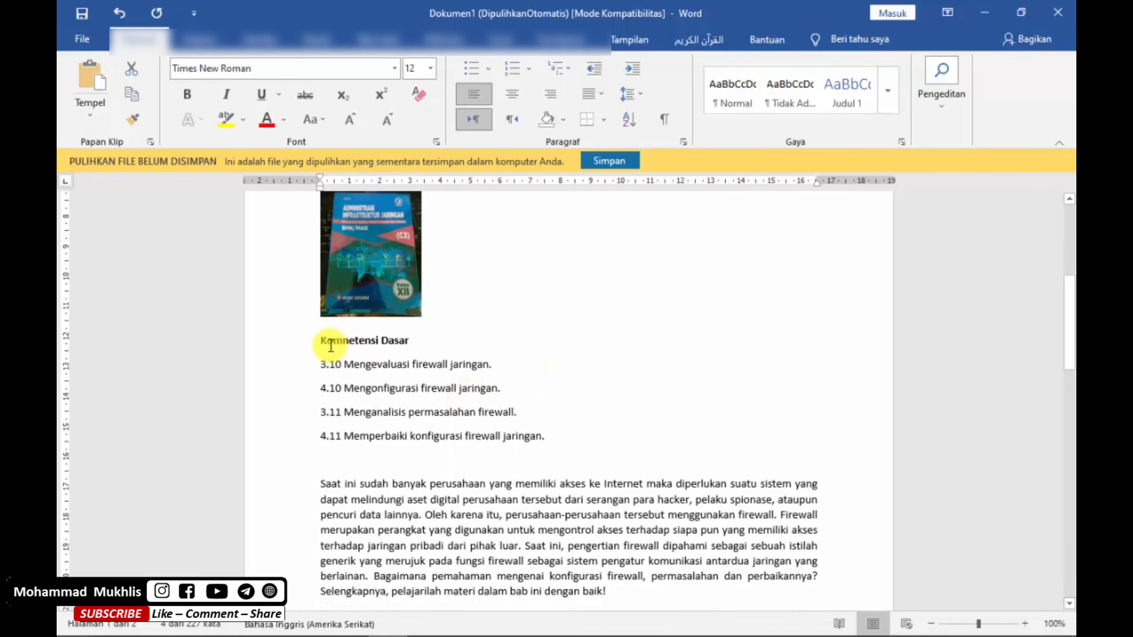
{"action": "left_click", "coordinate": [404, 366]}
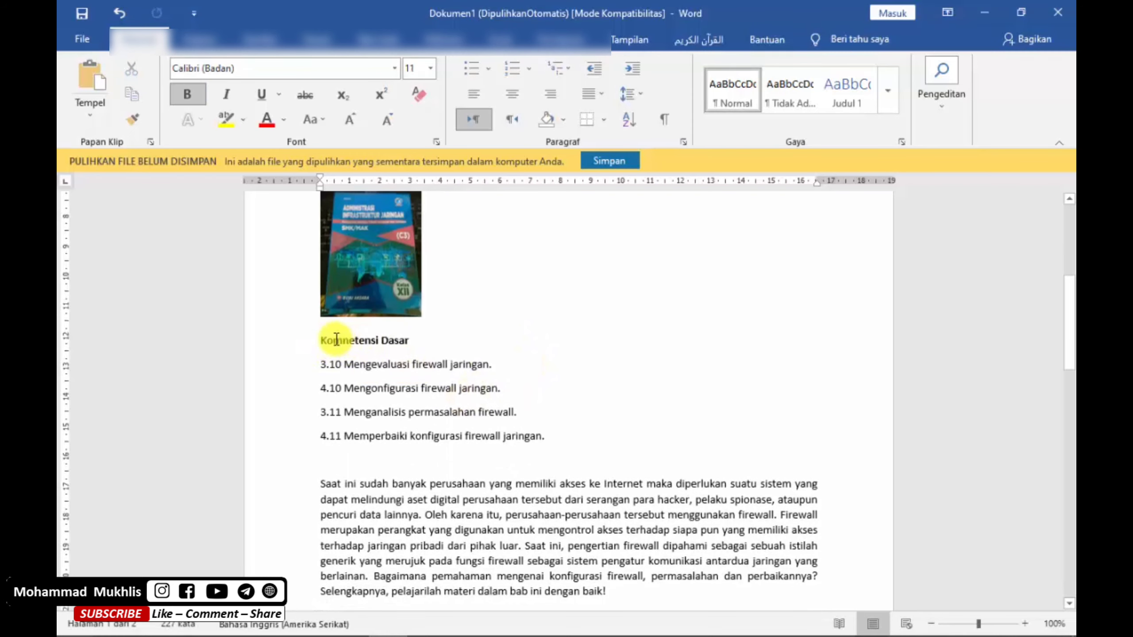
{"action": "left_click_drag", "start_coordinate": [321, 339], "coordinate": [426, 377]}
{"action": "left_click", "coordinate": [426, 377]}
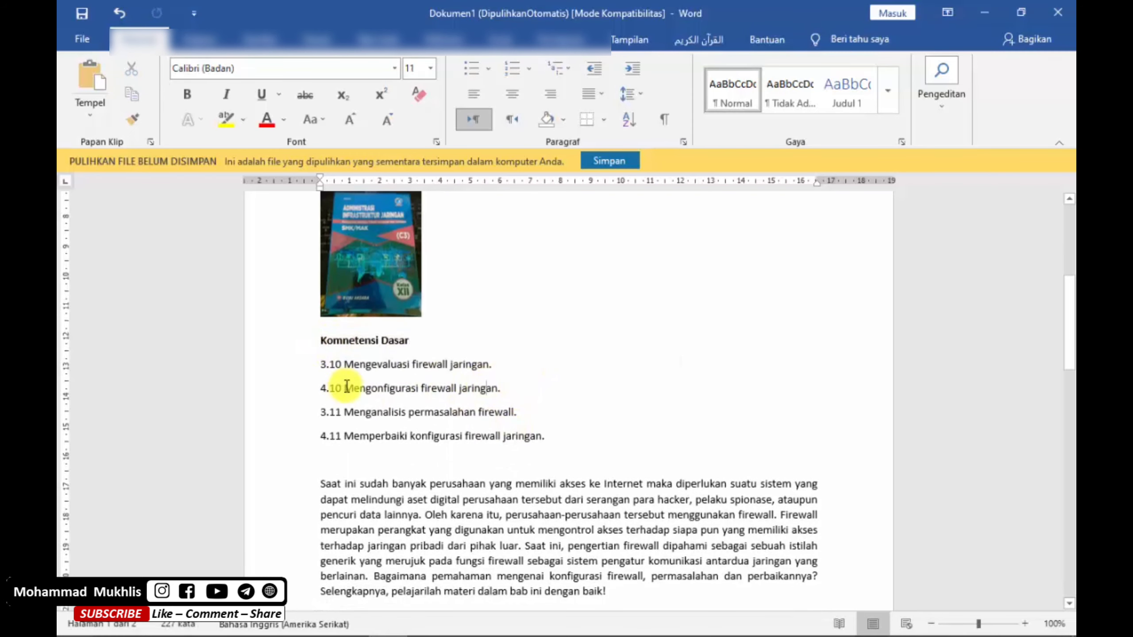
{"action": "scroll", "coordinate": [347, 386], "scroll_direction": "down", "scroll_amount": 3}
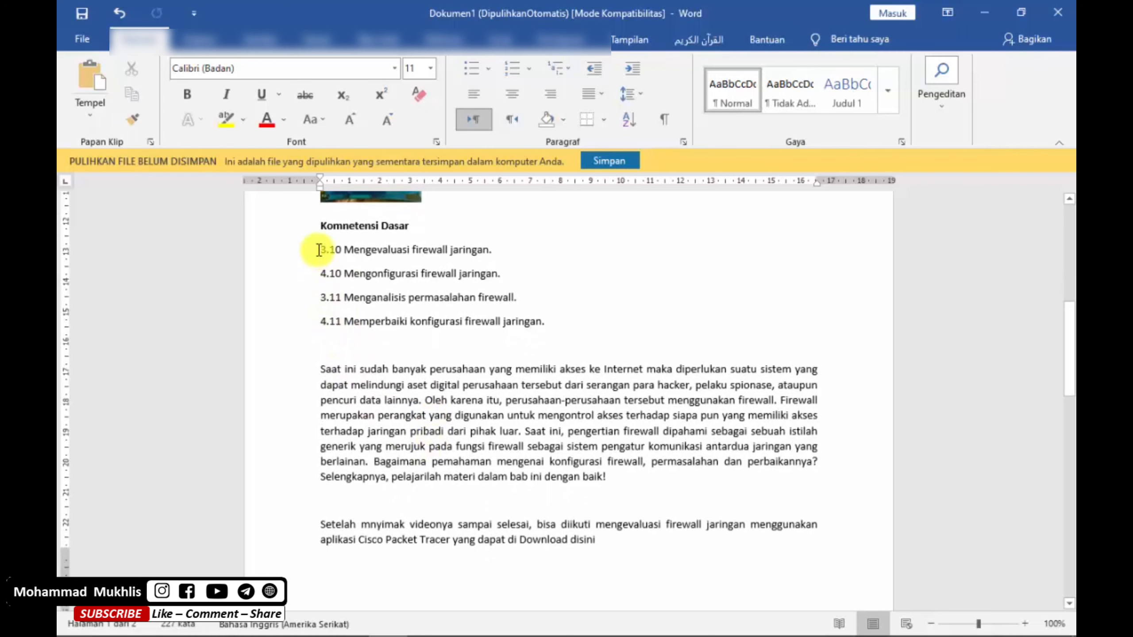
- Add a "Pendahuluan" heading above the "Saat ini sudah banyak perusahaan" paragraph and format it bold at 14 pt
{"action": "scroll", "coordinate": [315, 435], "scroll_direction": "down", "scroll_amount": 2}
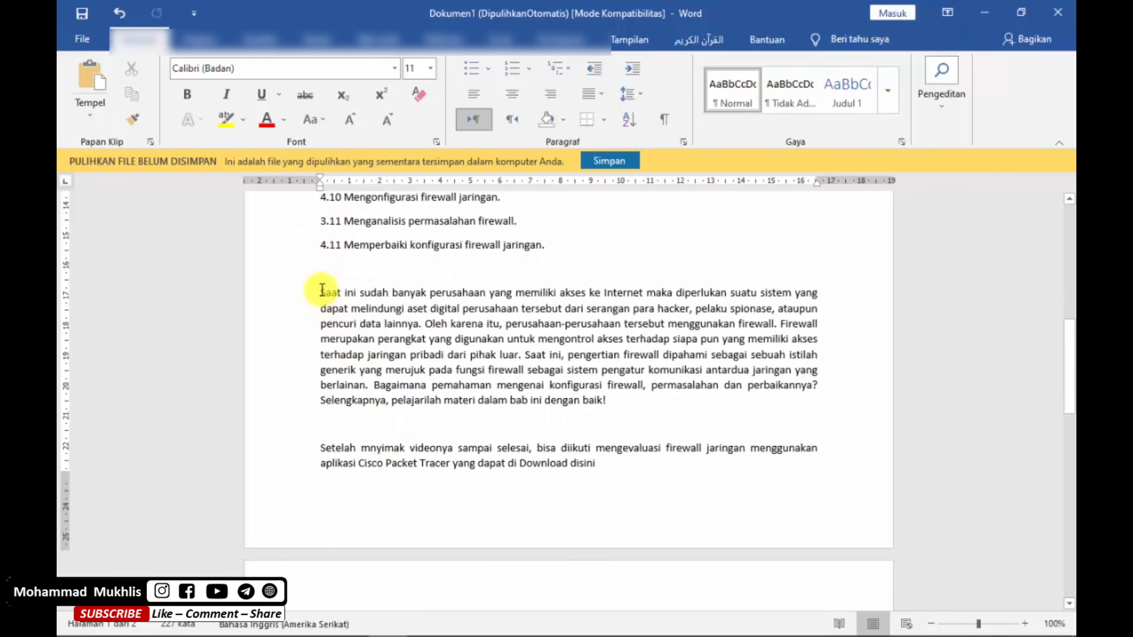
{"action": "left_click", "coordinate": [334, 272]}
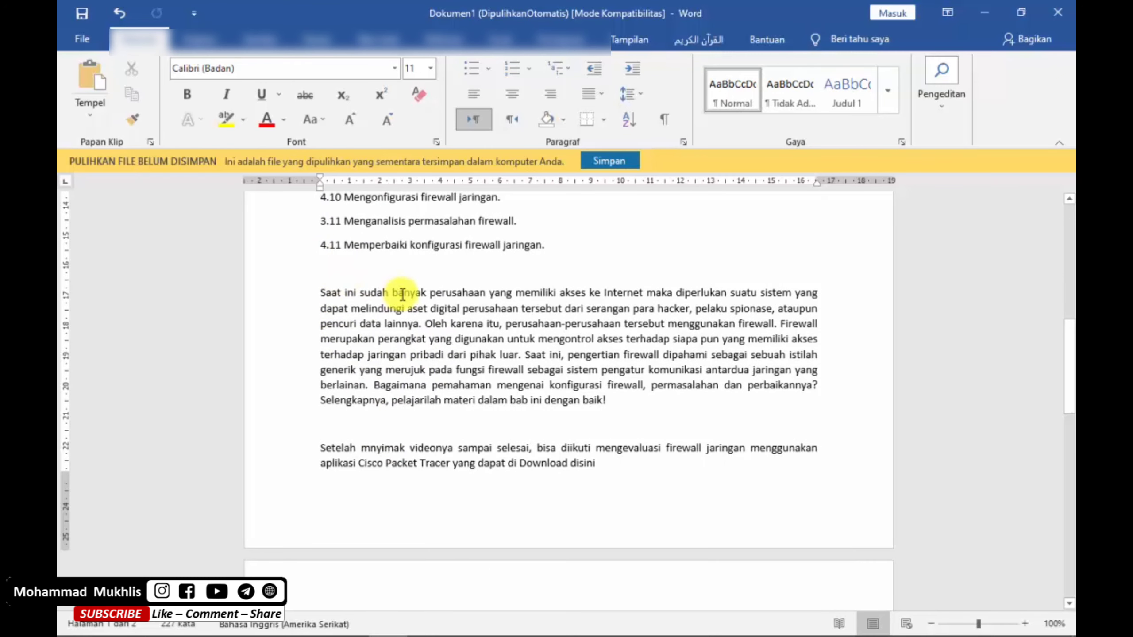
{"action": "key", "text": "Return"}
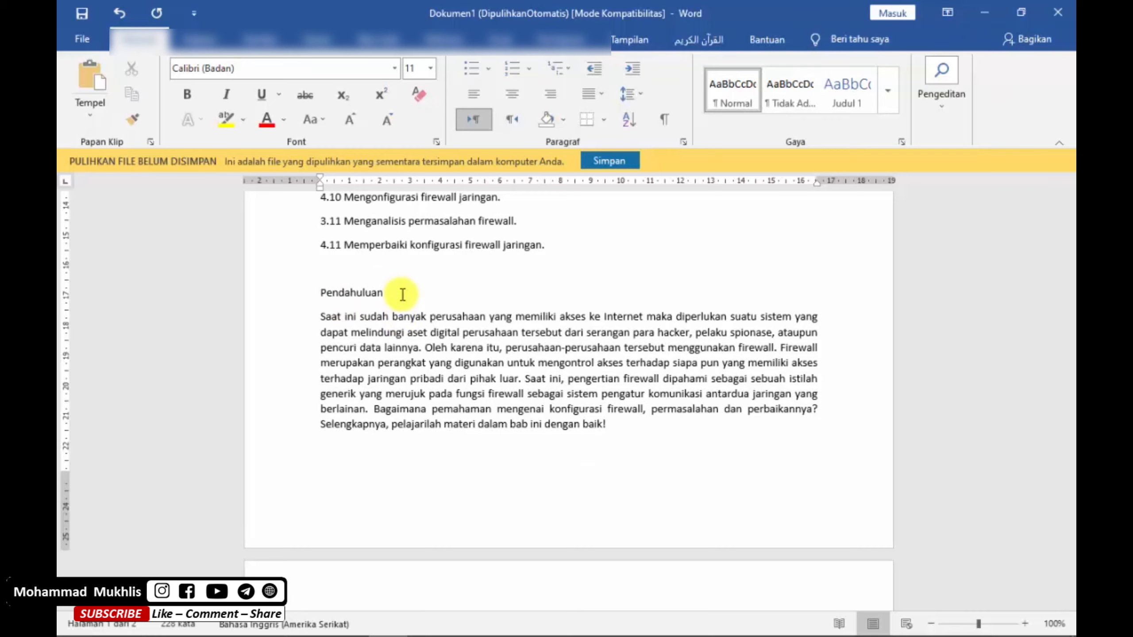
{"action": "left_click_drag", "start_coordinate": [397, 298], "coordinate": [329, 294]}
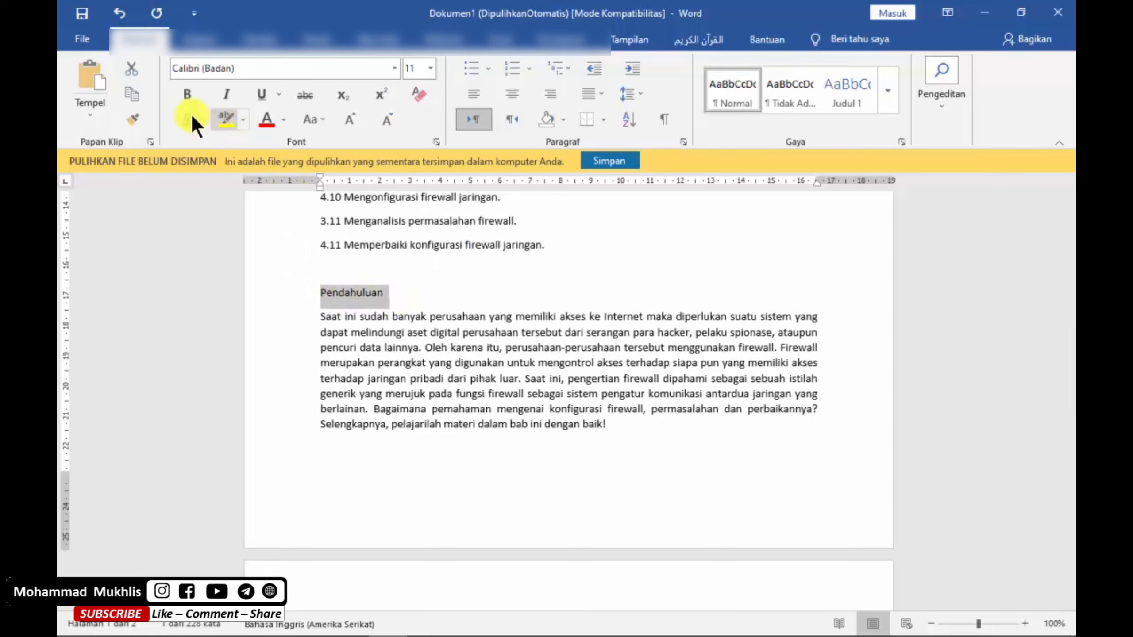
{"action": "left_click", "coordinate": [341, 116]}
{"action": "left_click", "coordinate": [341, 117]}
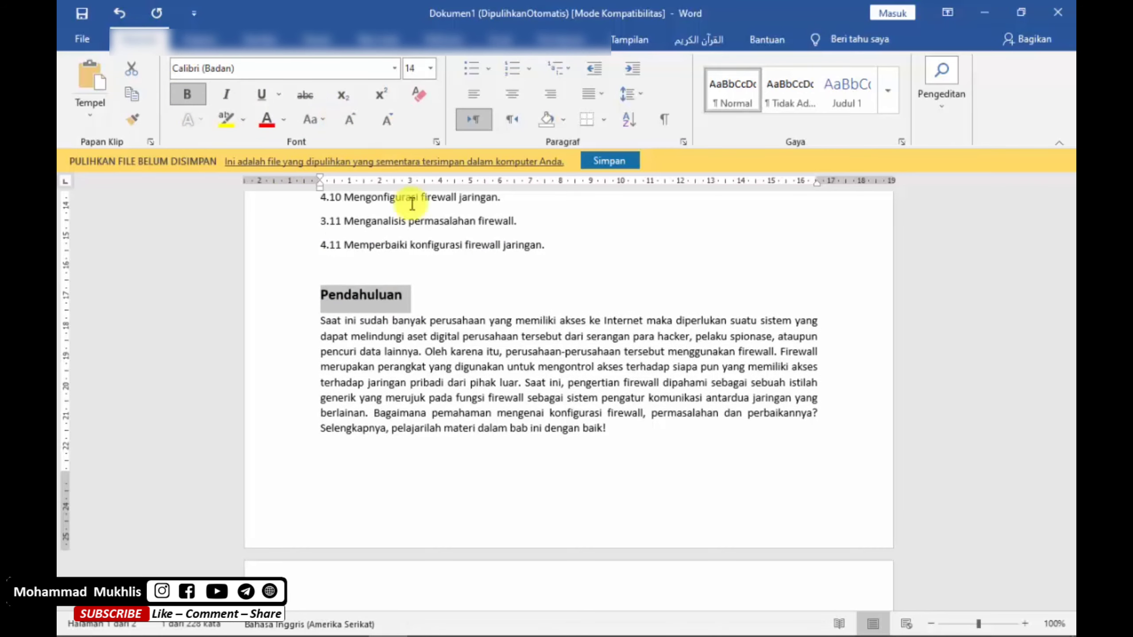
{"action": "left_click", "coordinate": [436, 282]}
- Insert "dan menkonfigurai" after "mengevaluasi" in the Cisco Packet Tracer paragraph on the second page
{"action": "scroll", "coordinate": [499, 404], "scroll_direction": "down", "scroll_amount": 3}
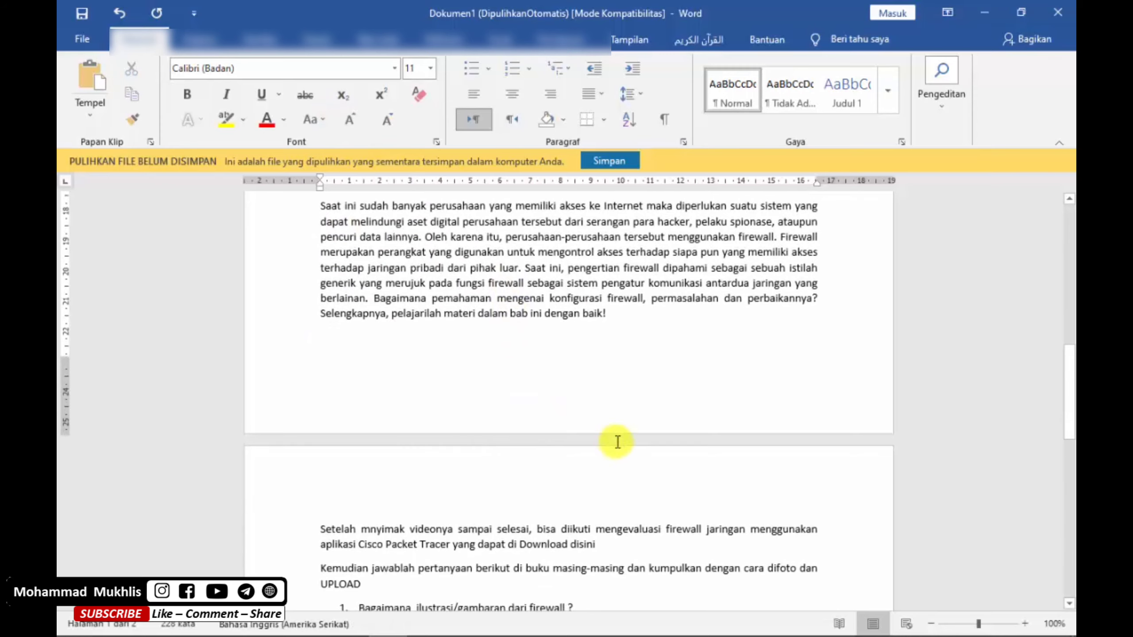
{"action": "scroll", "coordinate": [614, 443], "scroll_direction": "down", "scroll_amount": 2}
{"action": "scroll", "coordinate": [524, 500], "scroll_direction": "up", "scroll_amount": 1}
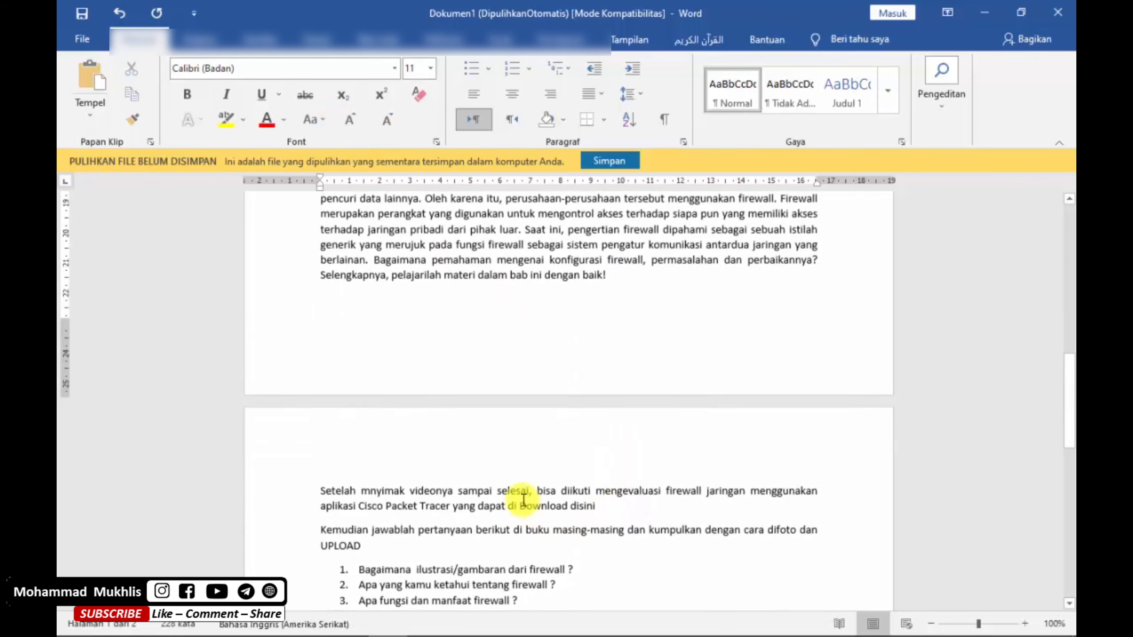
{"action": "scroll", "coordinate": [341, 517], "scroll_direction": "down", "scroll_amount": 5}
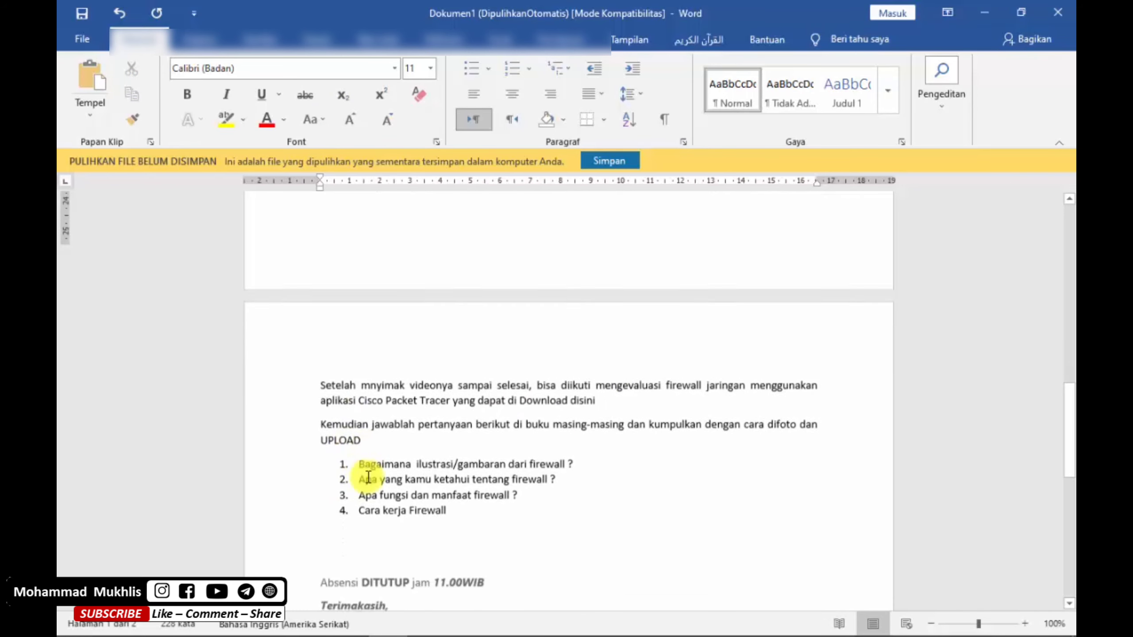
{"action": "left_click_drag", "start_coordinate": [325, 342], "coordinate": [534, 341]}
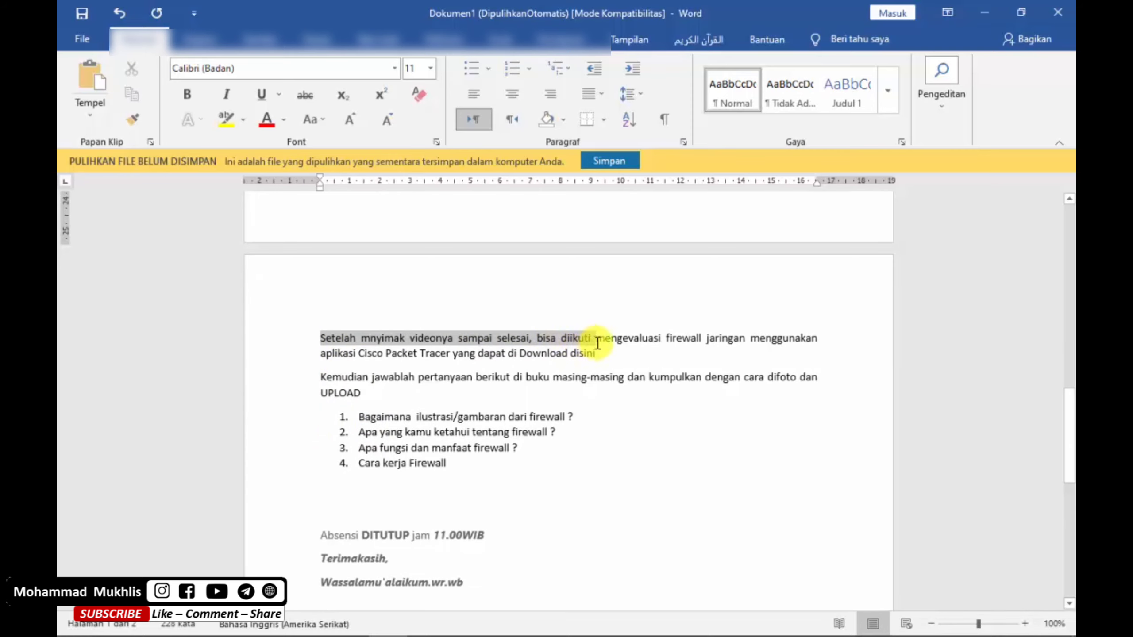
{"action": "left_click", "coordinate": [638, 355]}
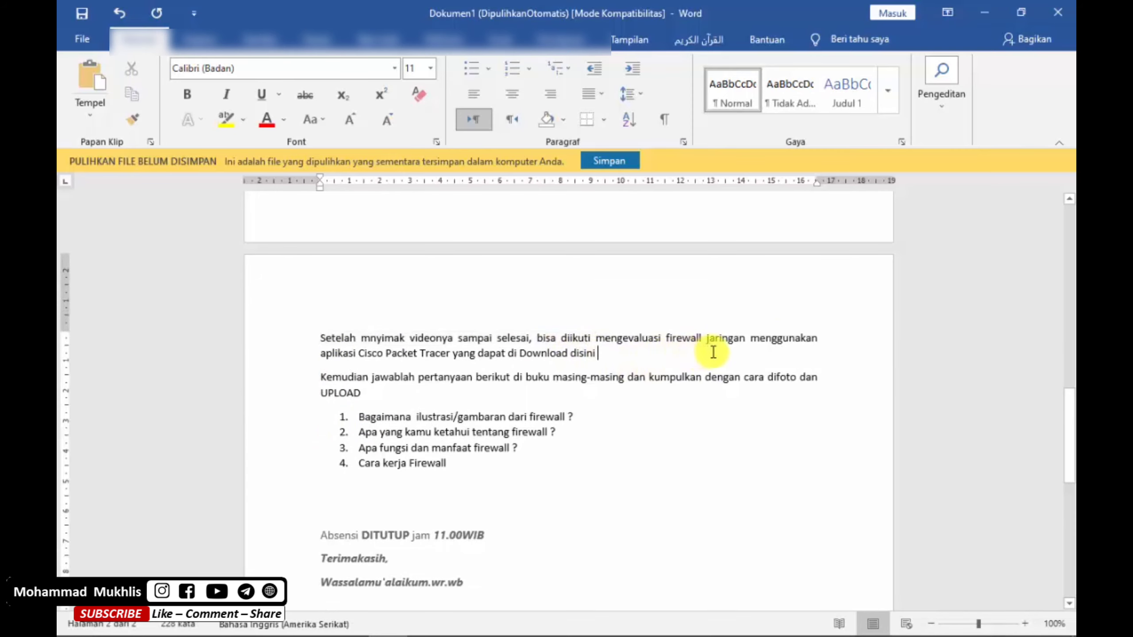
{"action": "left_click", "coordinate": [663, 342]}
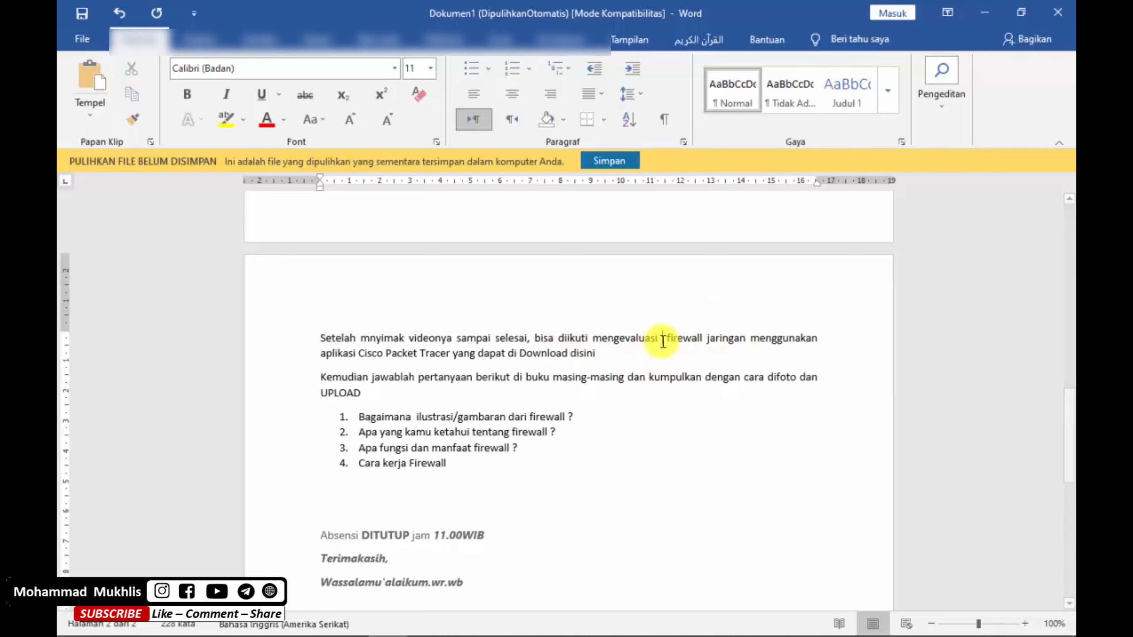
{"action": "type", "text": "dan men"}
{"action": "type", "text": "konfigu"}
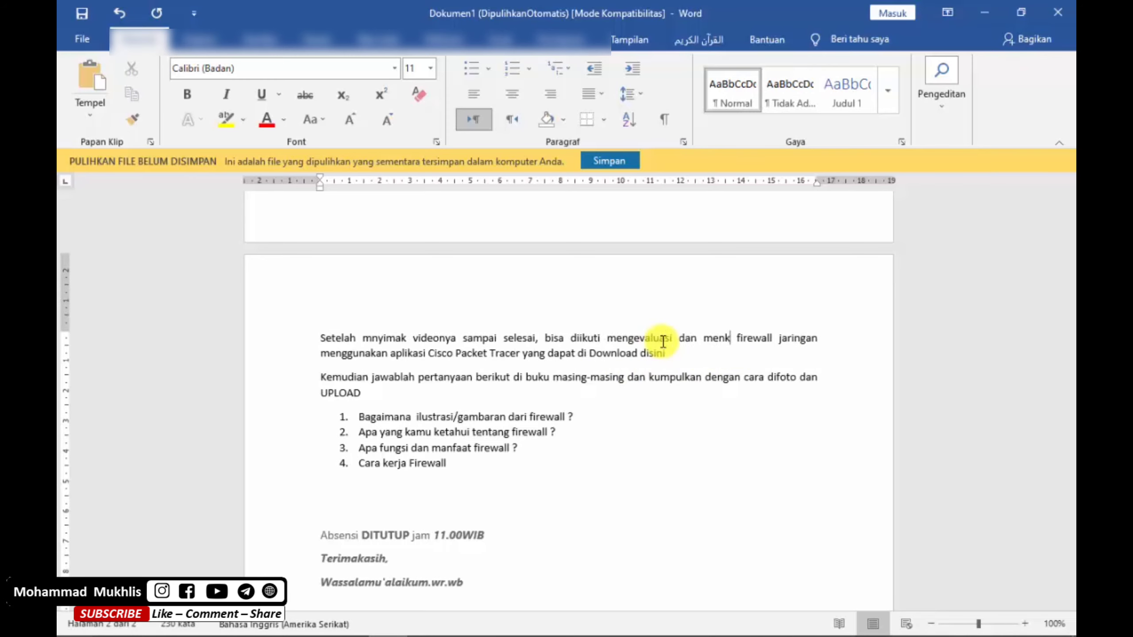
{"action": "type", "text": "rai"}
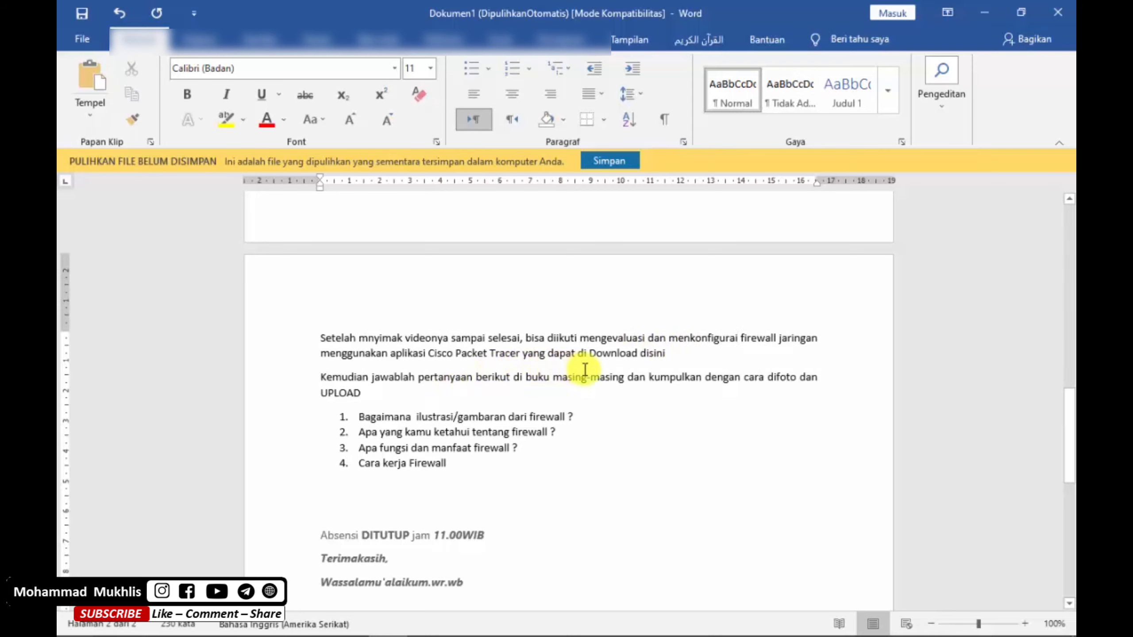
- Replace "dan" with "lalu" before UPLOAD in the sentence introducing the firewall questions
{"action": "left_click_drag", "start_coordinate": [671, 353], "coordinate": [590, 353]}
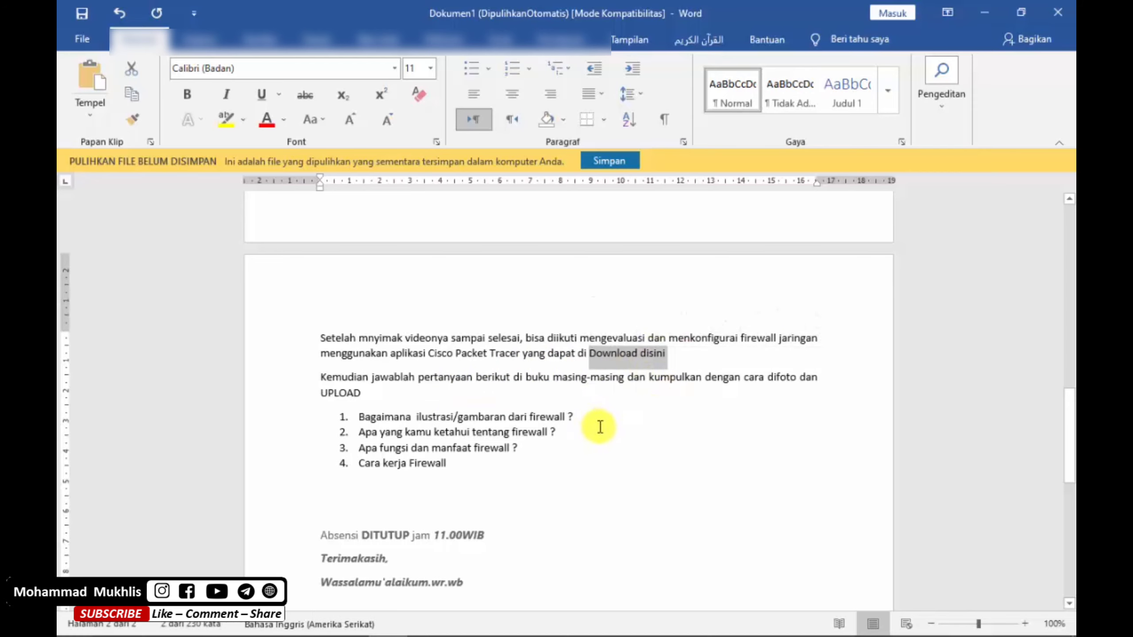
{"action": "left_click", "coordinate": [379, 404]}
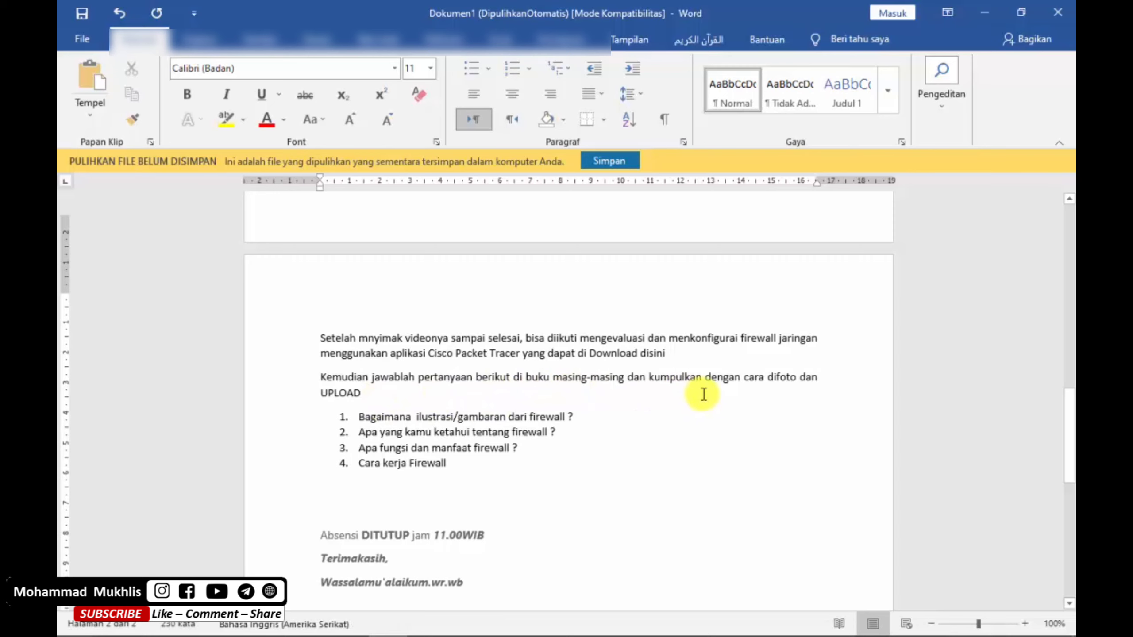
{"action": "scroll", "coordinate": [695, 393], "scroll_direction": "down", "scroll_amount": 2}
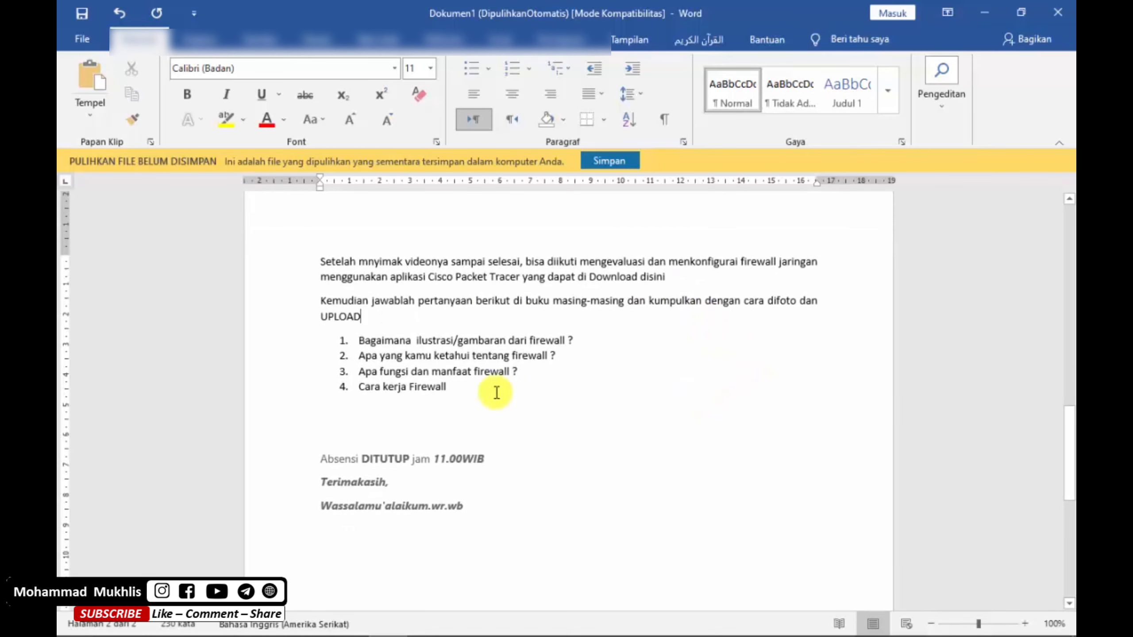
{"action": "key", "text": "BackSpace"}
{"action": "key", "text": "BackSpace"}
{"action": "key", "text": "BackSpace"}
{"action": "key", "text": "BackSpace"}
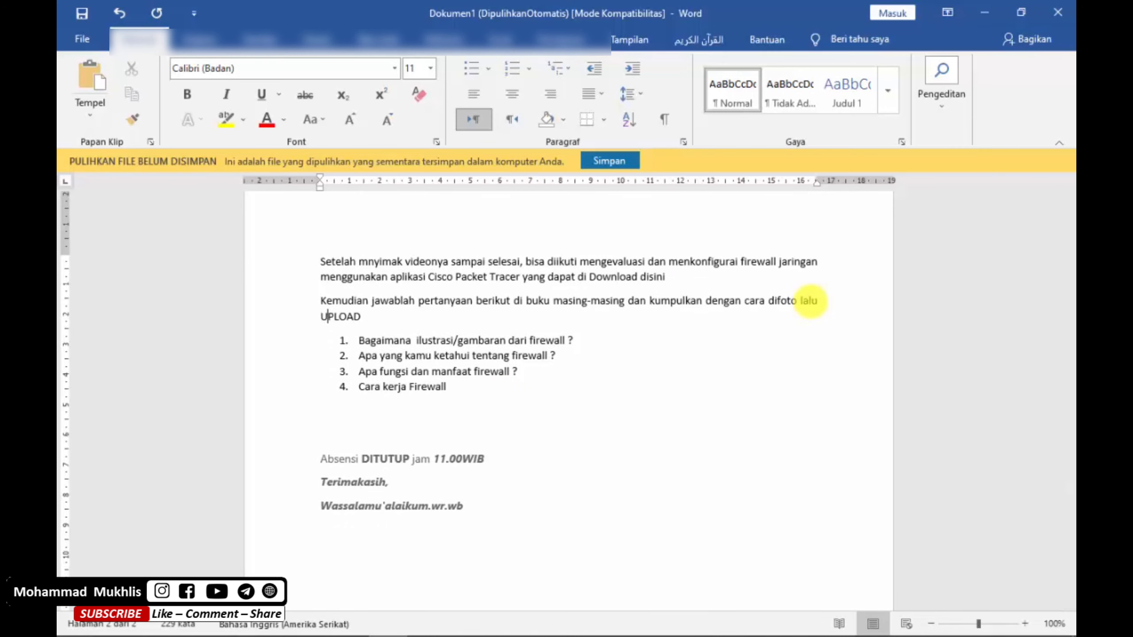
- Add a question mark to the end of question 4, "Cara kerja Firewall"
{"action": "left_click_drag", "start_coordinate": [455, 387], "coordinate": [365, 348]}
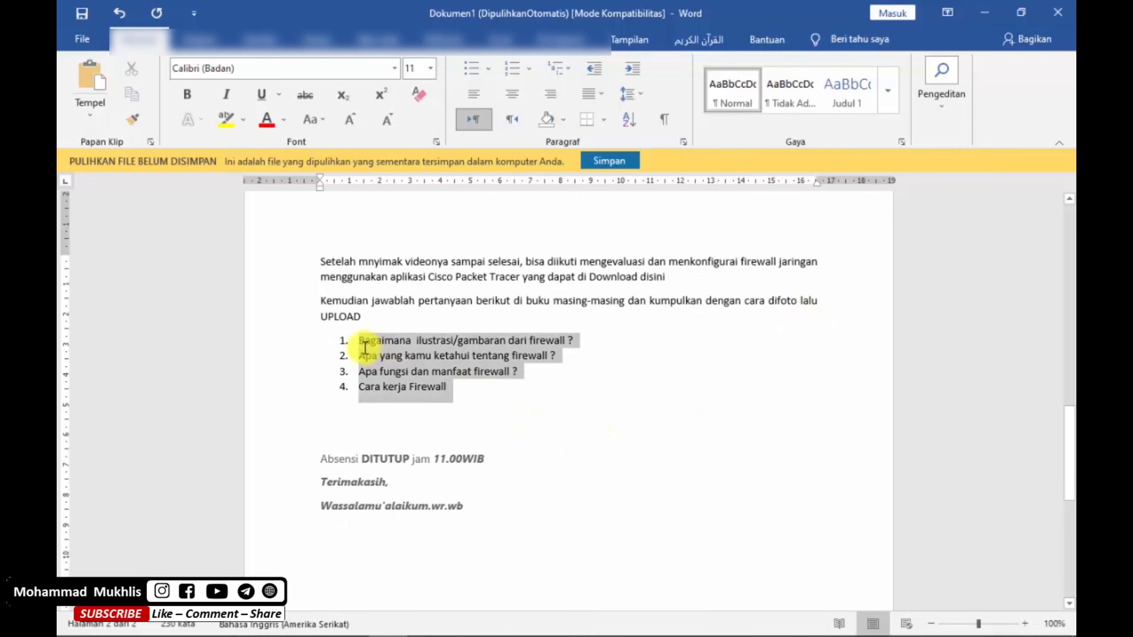
{"action": "left_click", "coordinate": [477, 387]}
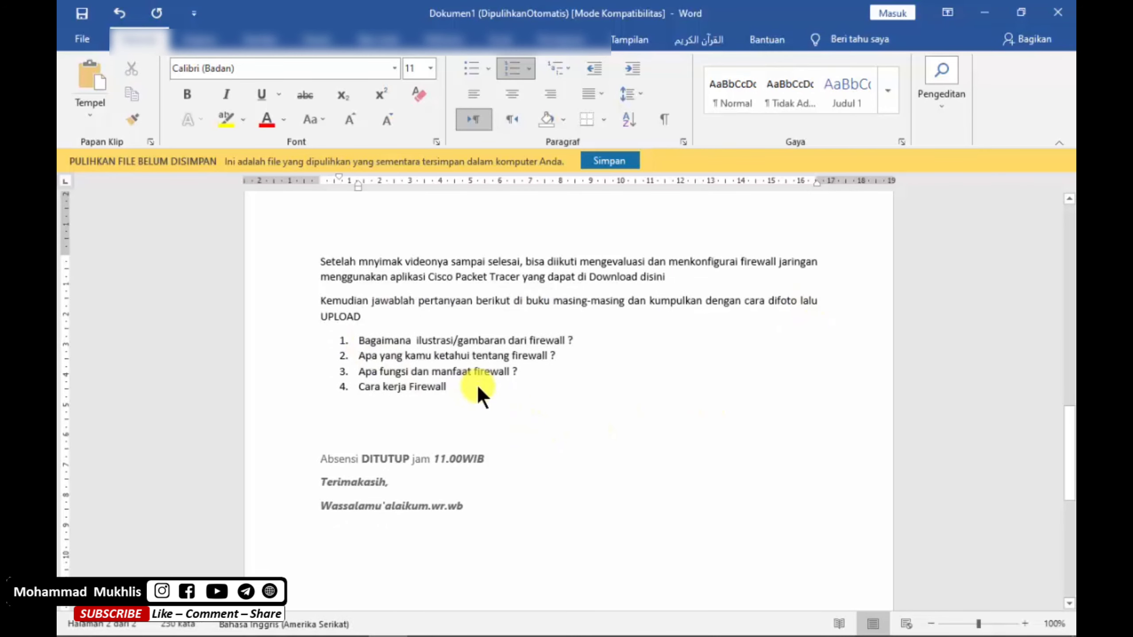
{"action": "type", "text": "?"}
- Copy the document text from "Apa kabar semuanya" through the closing "Wassalamu'alaikum.wr.wb" line
{"action": "scroll", "coordinate": [504, 476], "scroll_direction": "down", "scroll_amount": 1}
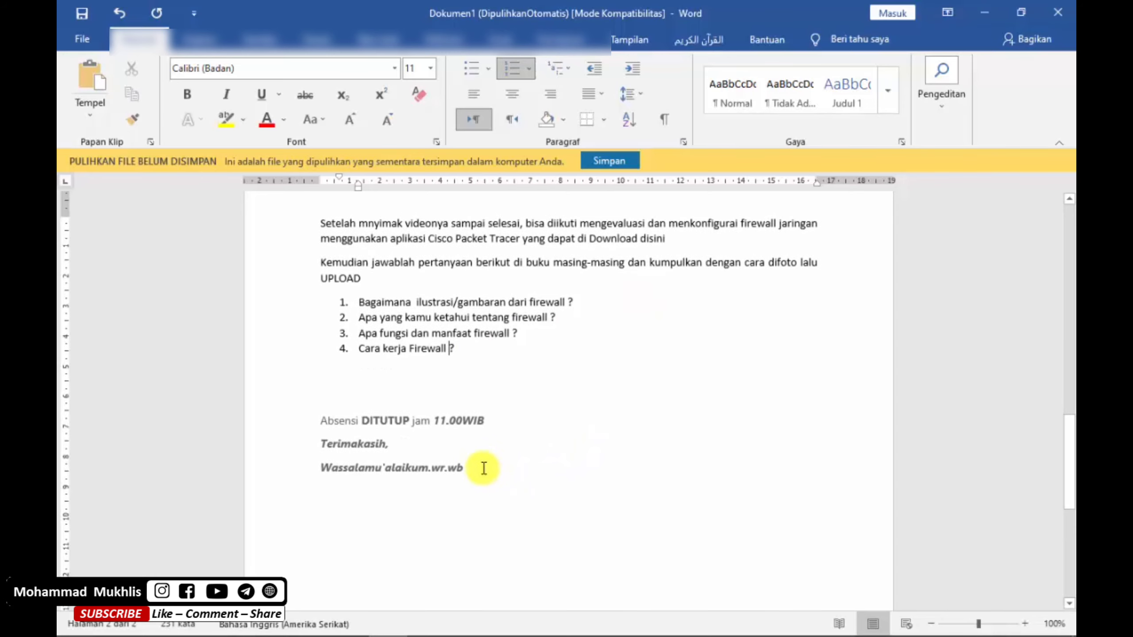
{"action": "left_click_drag", "start_coordinate": [480, 464], "coordinate": [296, 429]}
{"action": "left_click", "coordinate": [439, 444]}
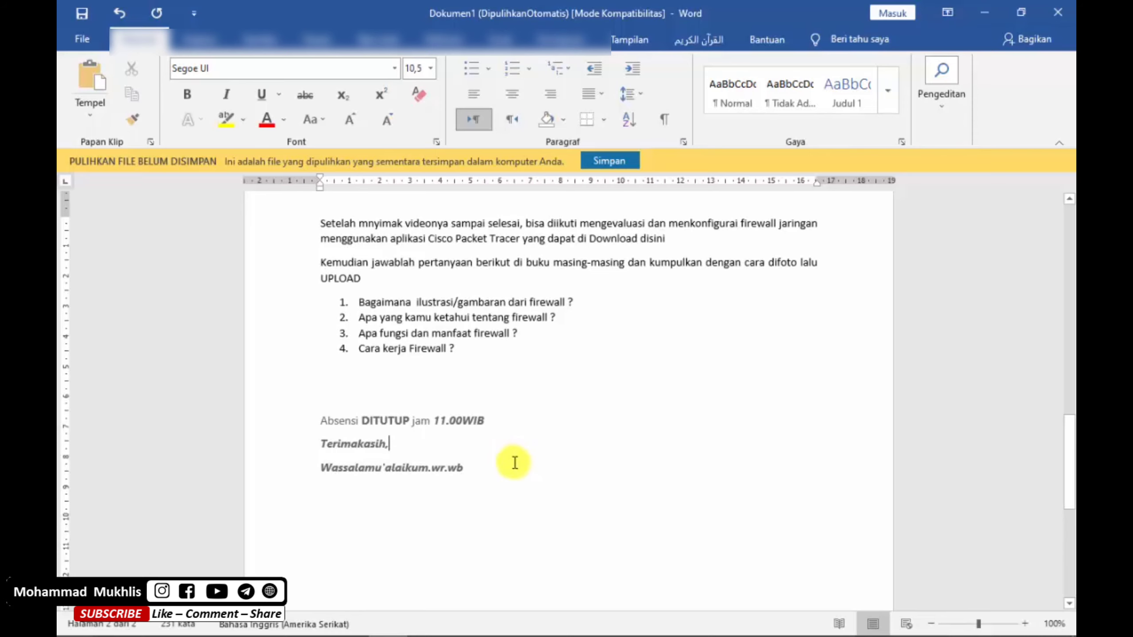
{"action": "scroll", "coordinate": [481, 460], "scroll_direction": "up", "scroll_amount": 15}
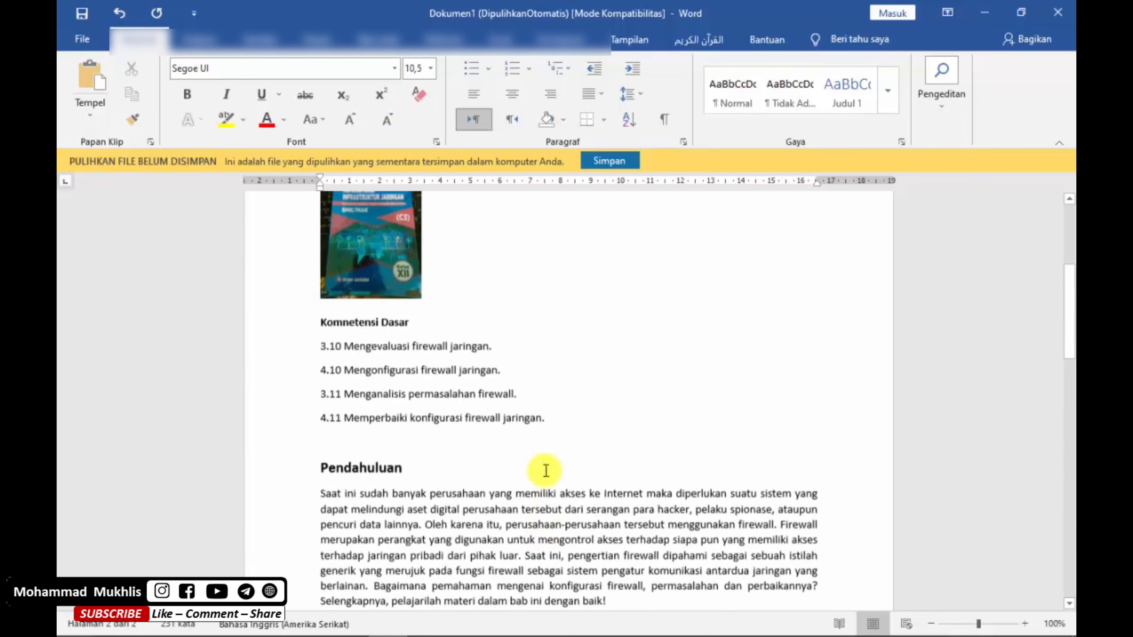
{"action": "scroll", "coordinate": [380, 312], "scroll_direction": "down", "scroll_amount": 3}
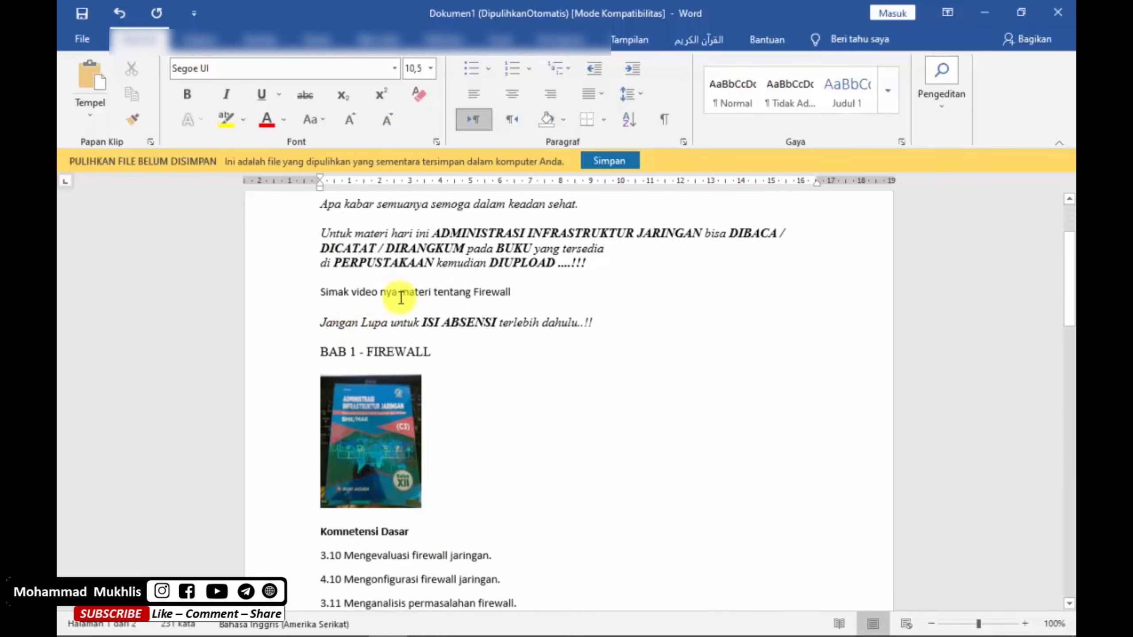
{"action": "left_click", "coordinate": [484, 297]}
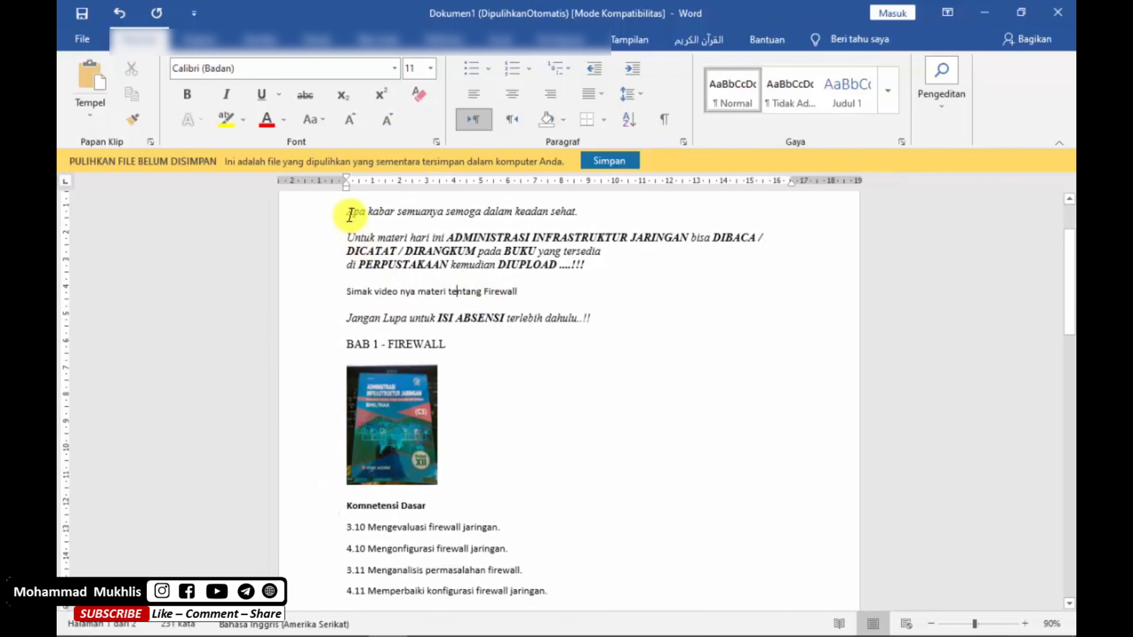
{"action": "left_click_drag", "start_coordinate": [351, 214], "coordinate": [482, 506]}
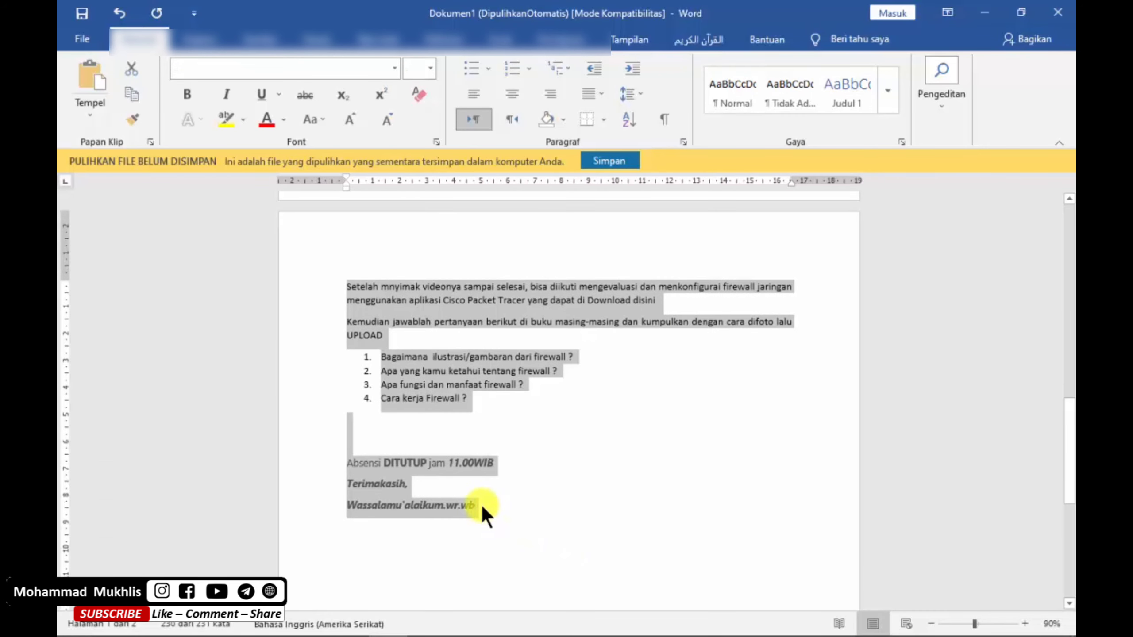
{"action": "right_click", "coordinate": [442, 461]}
{"action": "left_click", "coordinate": [485, 274]}
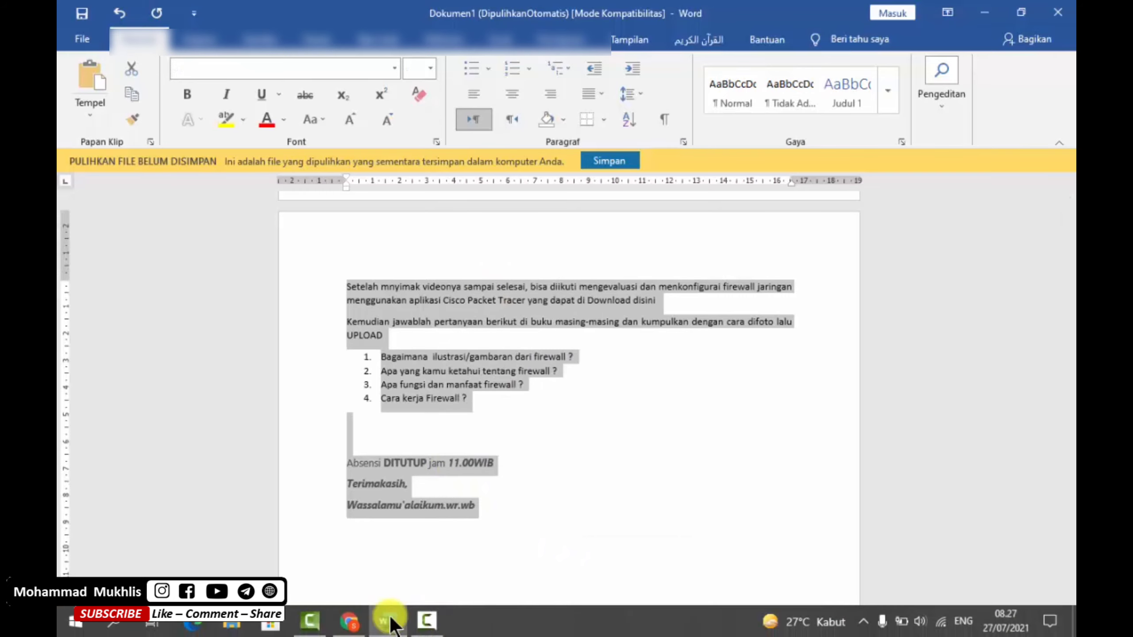
- Switch to the e-learning form in Chrome and paste the copied lesson text into the Pembahasan Materi editor
{"action": "left_click", "coordinate": [349, 621]}
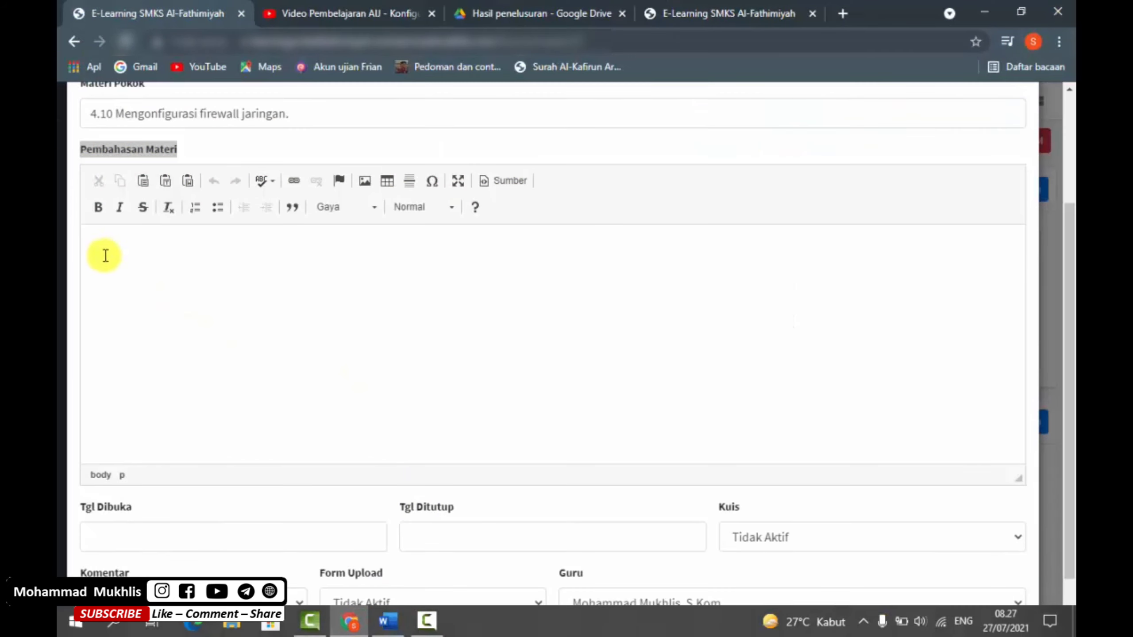
{"action": "right_click", "coordinate": [159, 262]}
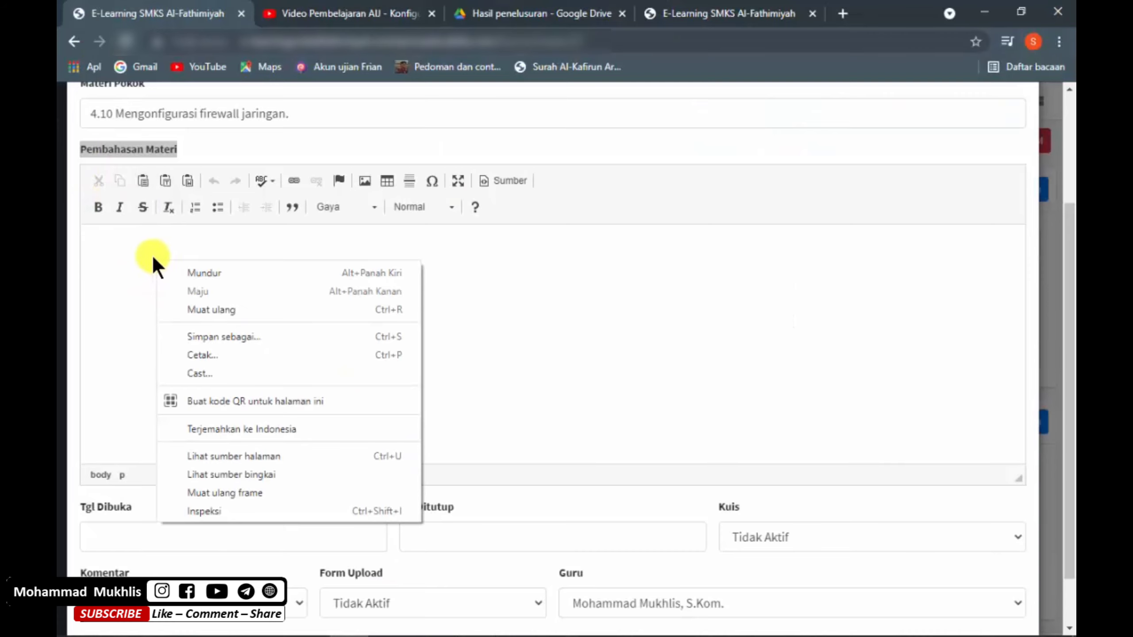
{"action": "left_click", "coordinate": [152, 254]}
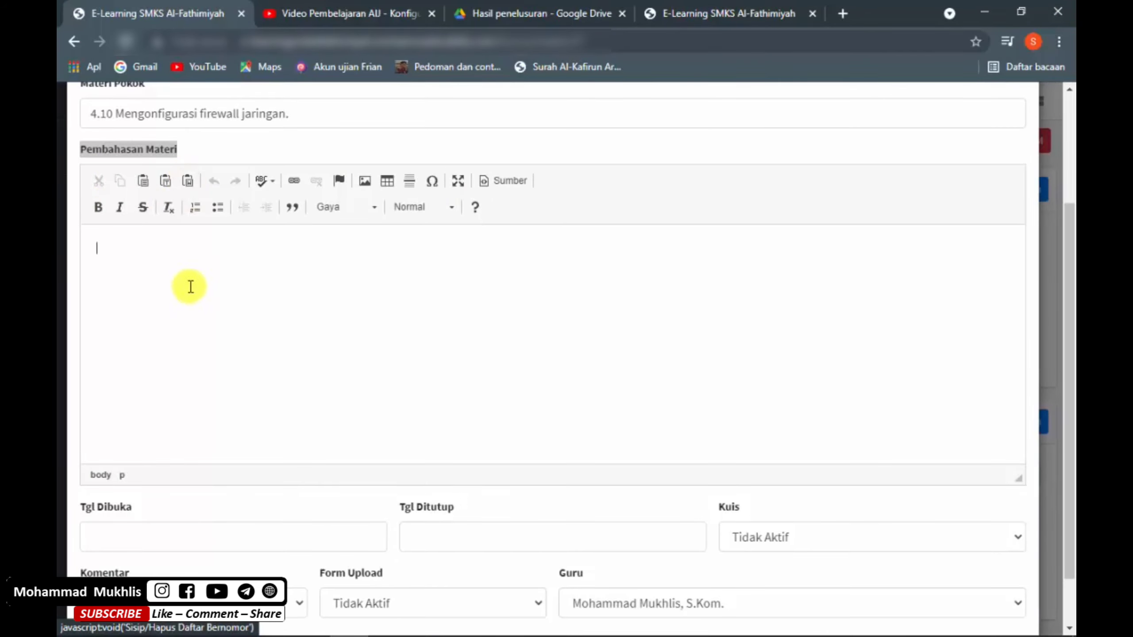
{"action": "left_click", "coordinate": [195, 177]}
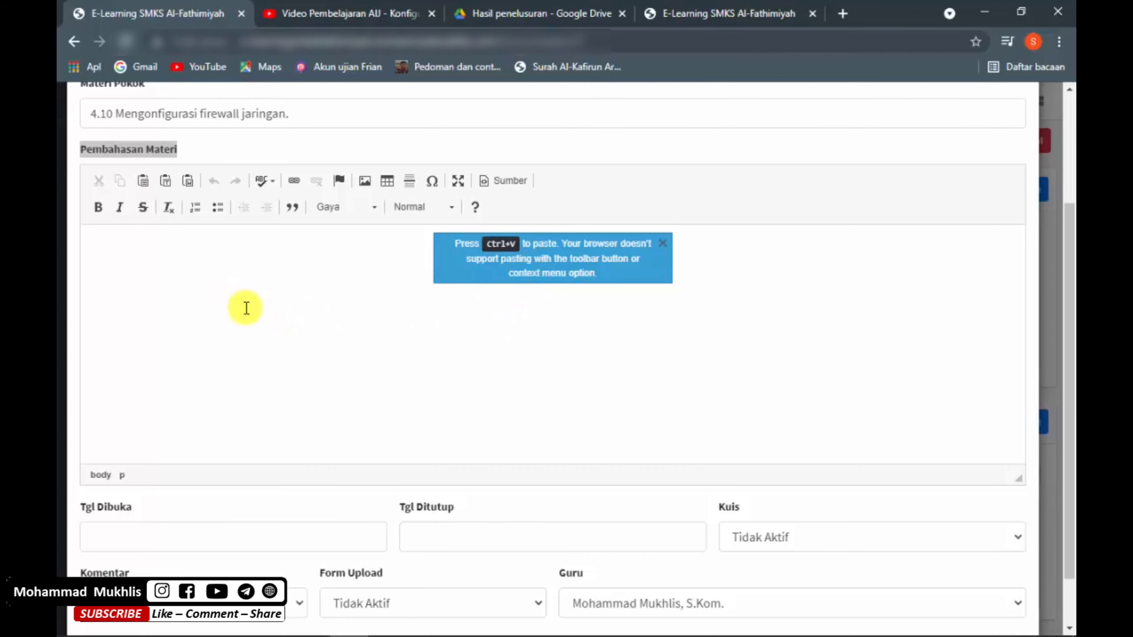
{"action": "key", "text": "ctrl+v"}
{"action": "scroll", "coordinate": [401, 388], "scroll_direction": "up", "scroll_amount": 10}
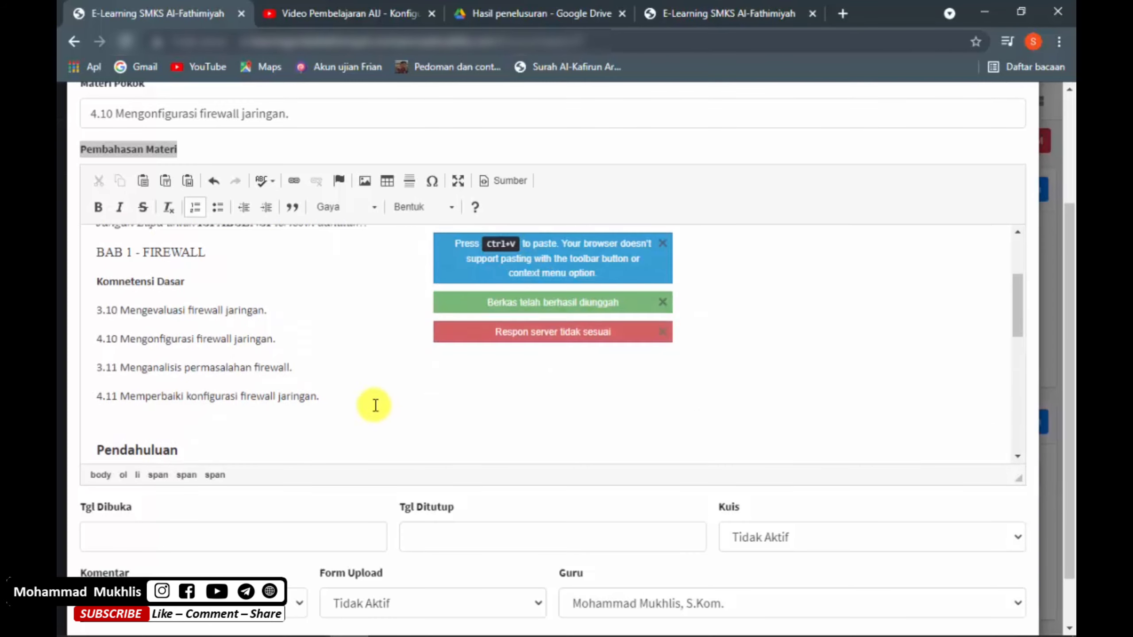
- Insert an empty line between "BAB 1 - FIREWALL" and "Komnetensi Dasar" in the pasted material
{"action": "scroll", "coordinate": [375, 406], "scroll_direction": "up", "scroll_amount": 3}
{"action": "left_click", "coordinate": [222, 419]}
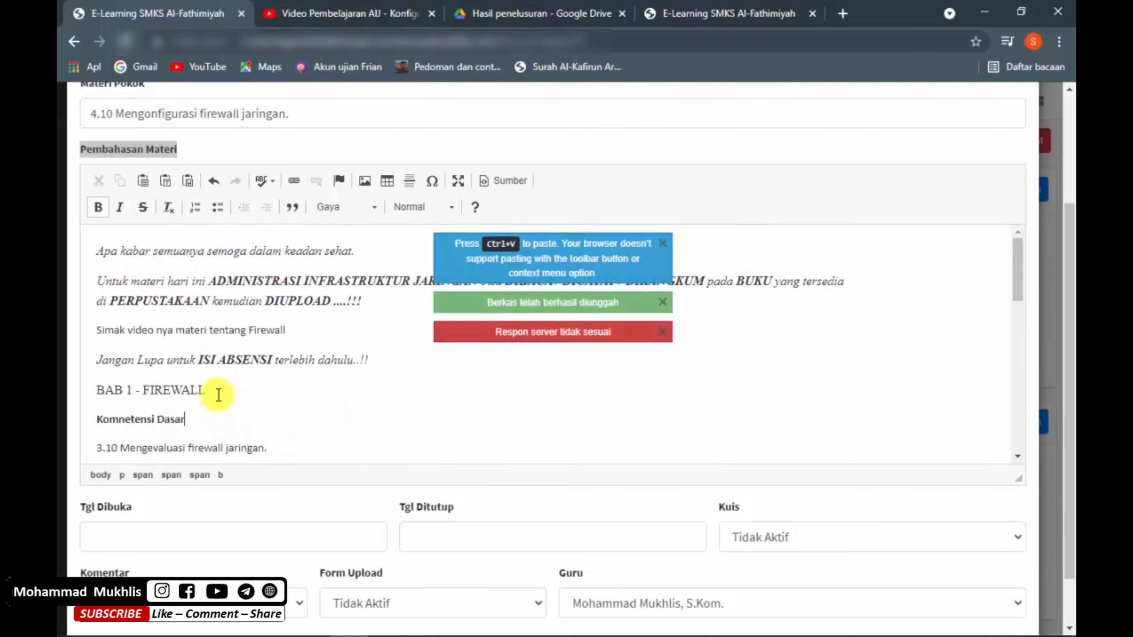
{"action": "key", "text": "Return"}
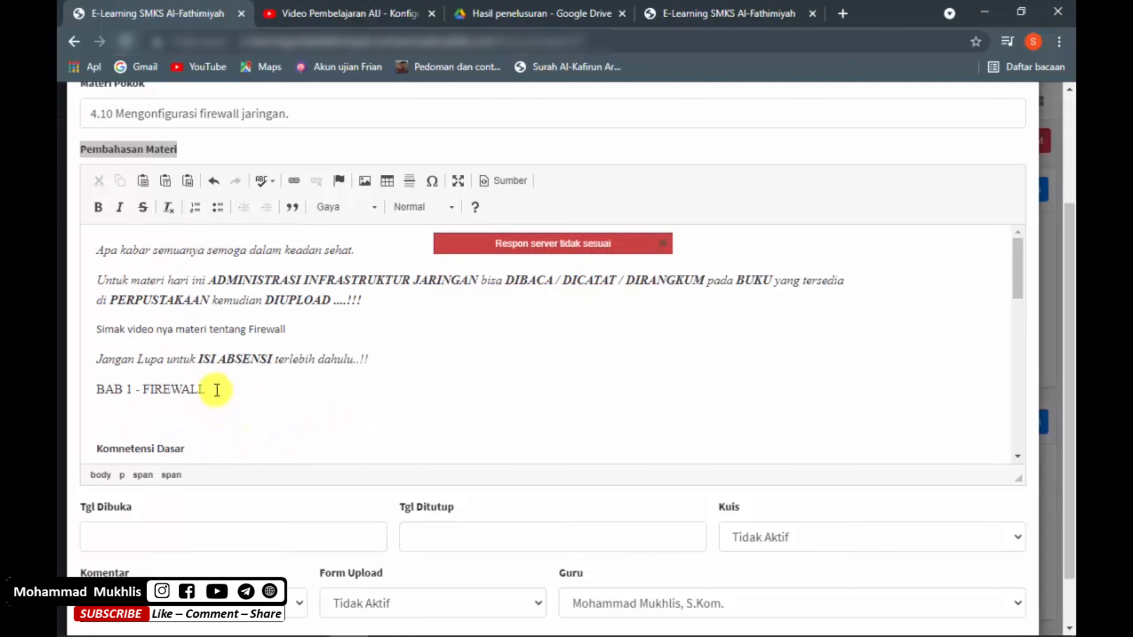
{"action": "scroll", "coordinate": [126, 324], "scroll_direction": "down", "scroll_amount": 3}
{"action": "scroll", "coordinate": [126, 324], "scroll_direction": "up", "scroll_amount": 2}
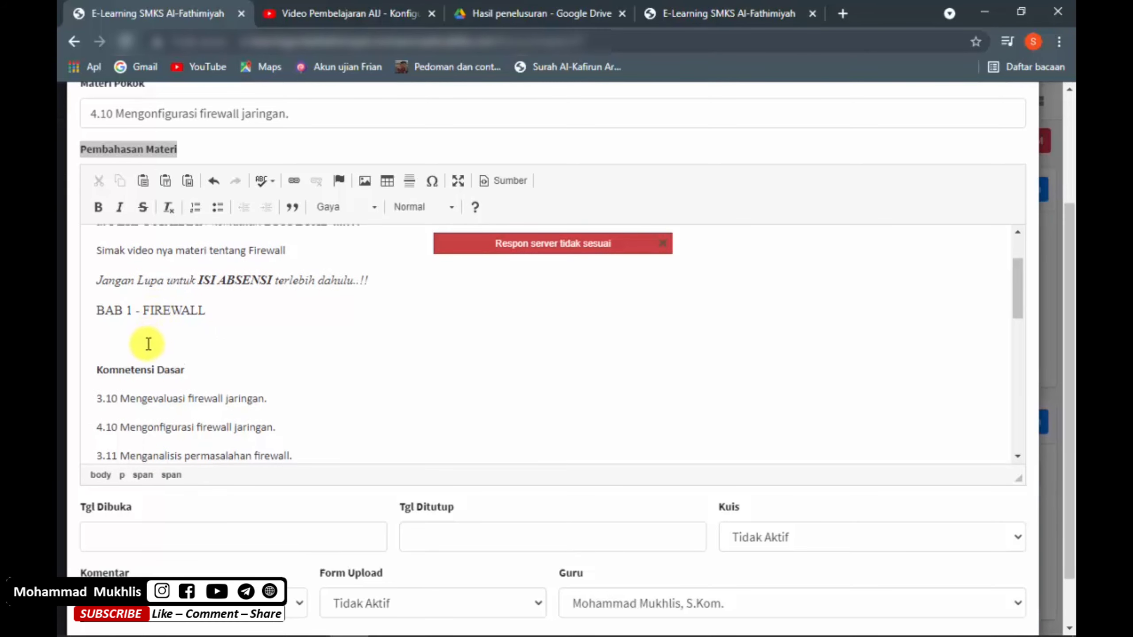
- Switch to the Word document and copy the book cover picture below "BAB 1 - FIREWALL"
{"action": "left_click", "coordinate": [388, 621]}
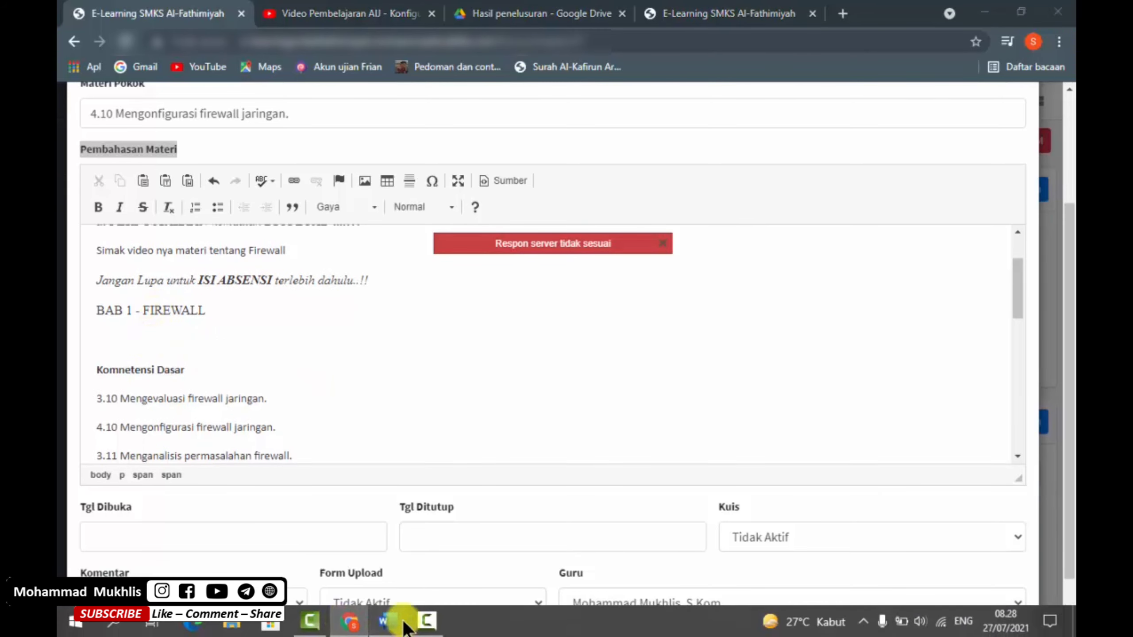
{"action": "left_click", "coordinate": [514, 463]}
{"action": "scroll", "coordinate": [491, 446], "scroll_direction": "up", "scroll_amount": 15}
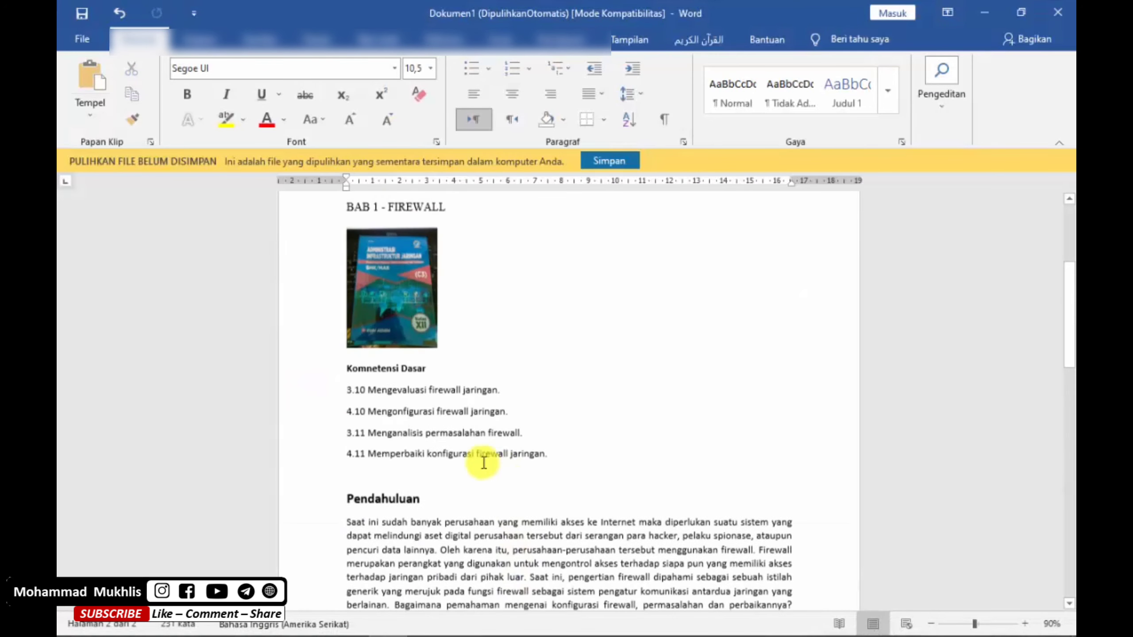
{"action": "left_click", "coordinate": [380, 438]}
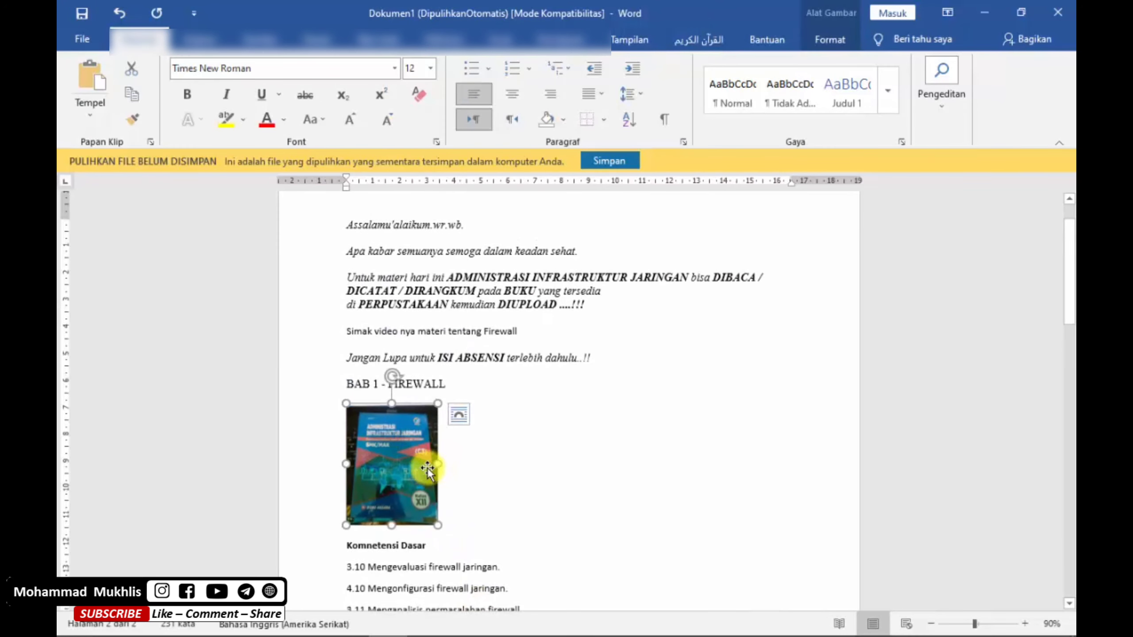
{"action": "right_click", "coordinate": [398, 455]}
{"action": "left_click", "coordinate": [427, 166]}
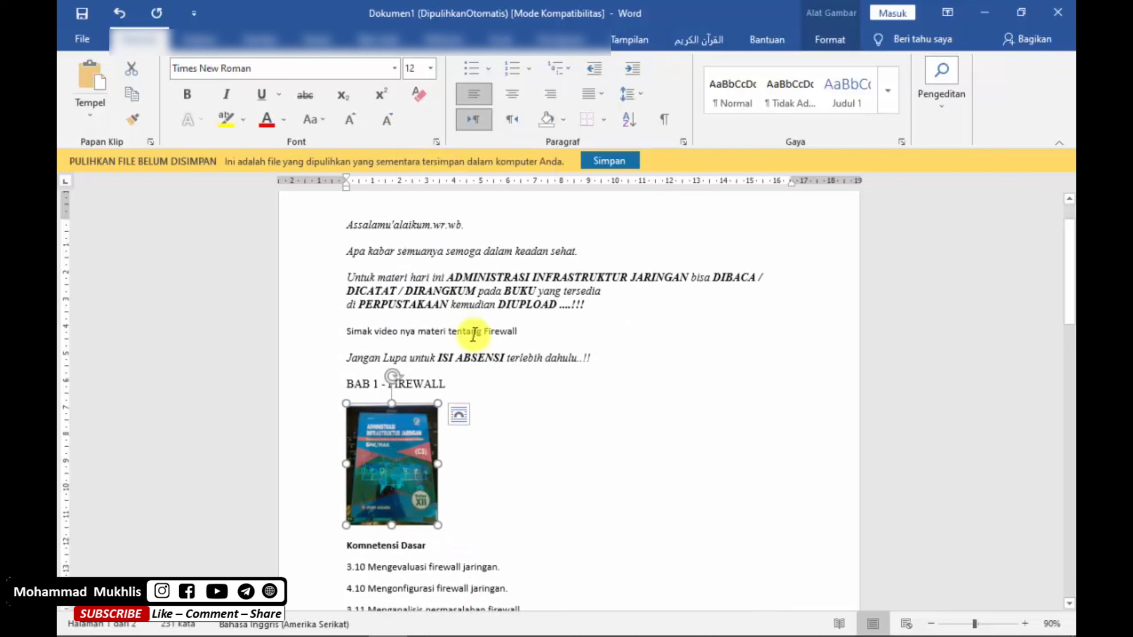
- Return to the e-learning form in Chrome and paste the book cover picture on the empty line below "BAB 1 - FIREWALL"
{"action": "left_click", "coordinate": [349, 621]}
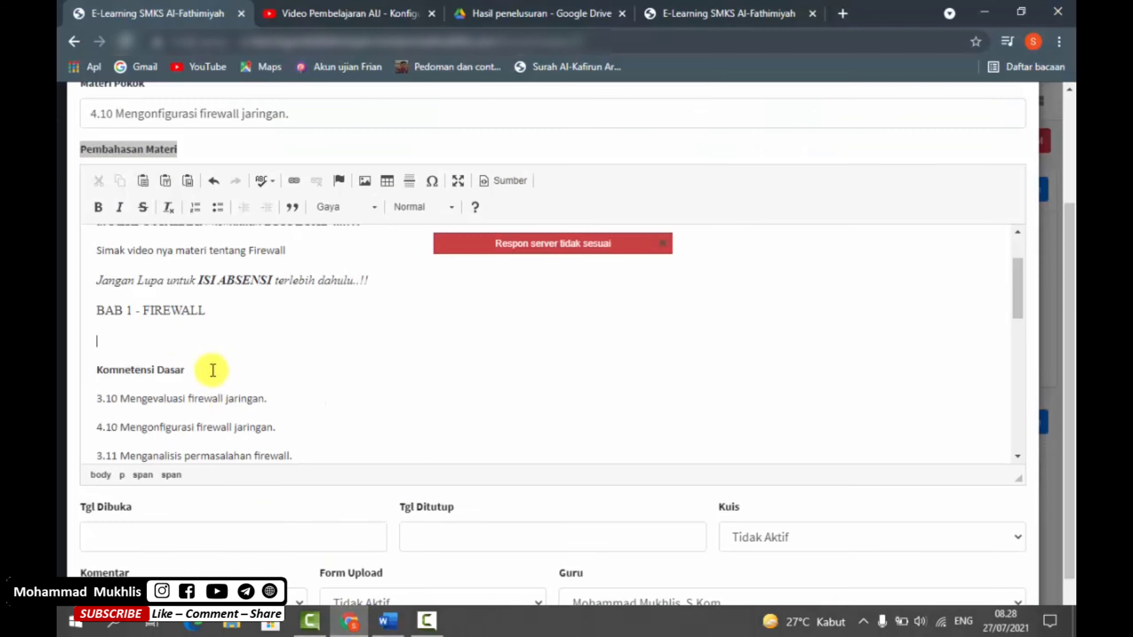
{"action": "left_click", "coordinate": [147, 342]}
{"action": "key", "text": "ctrl+v"}
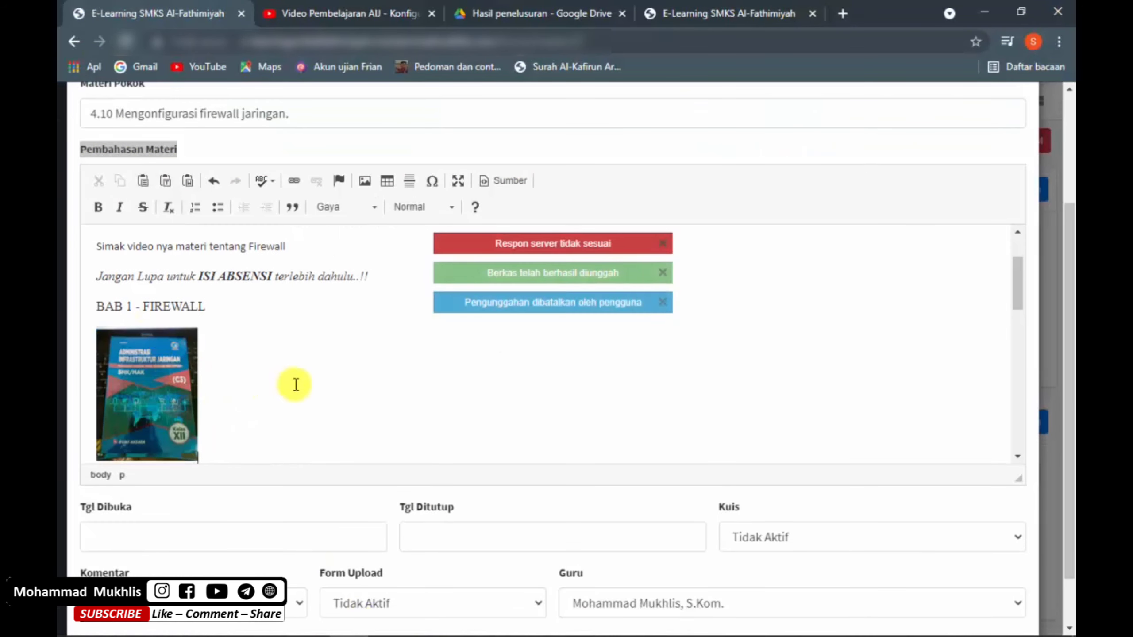
- Dismiss the upload and server notifications covering the Pembahasan Materi editor
{"action": "left_click", "coordinate": [138, 278]}
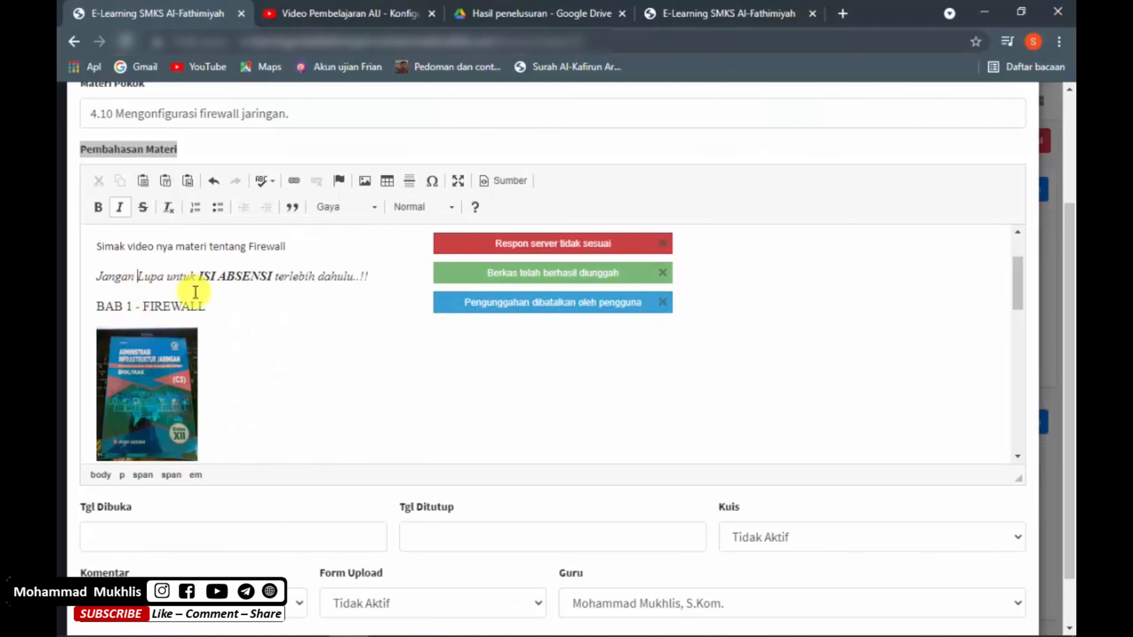
{"action": "scroll", "coordinate": [291, 355], "scroll_direction": "up", "scroll_amount": 4}
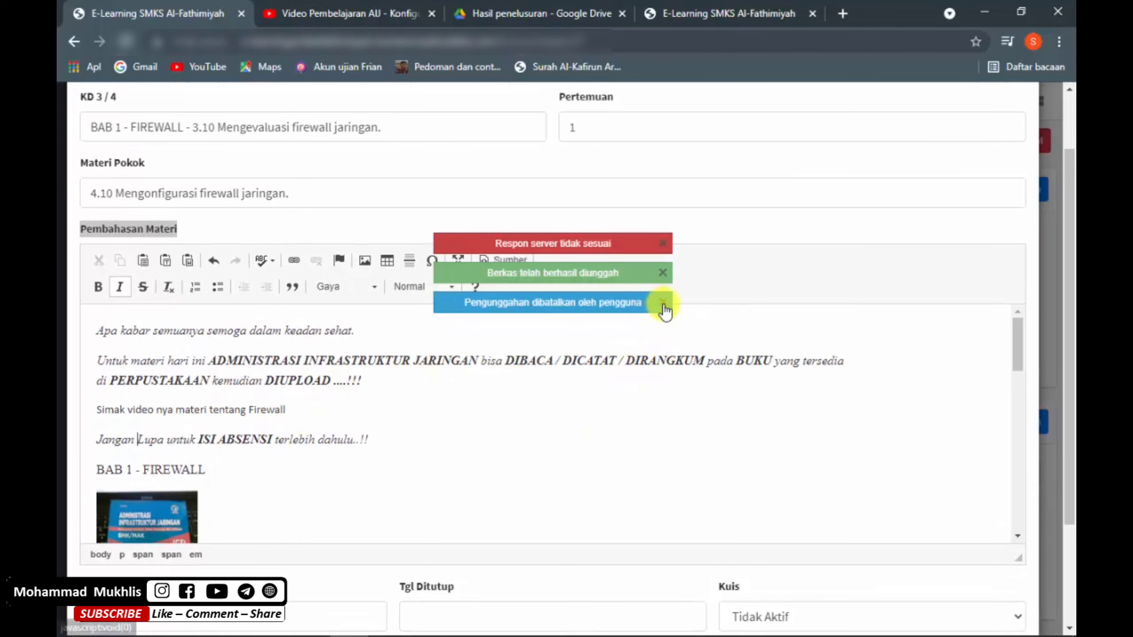
{"action": "left_click", "coordinate": [663, 302]}
{"action": "left_click", "coordinate": [662, 272]}
{"action": "left_click", "coordinate": [663, 243]}
{"action": "scroll", "coordinate": [438, 422], "scroll_direction": "down", "scroll_amount": 1}
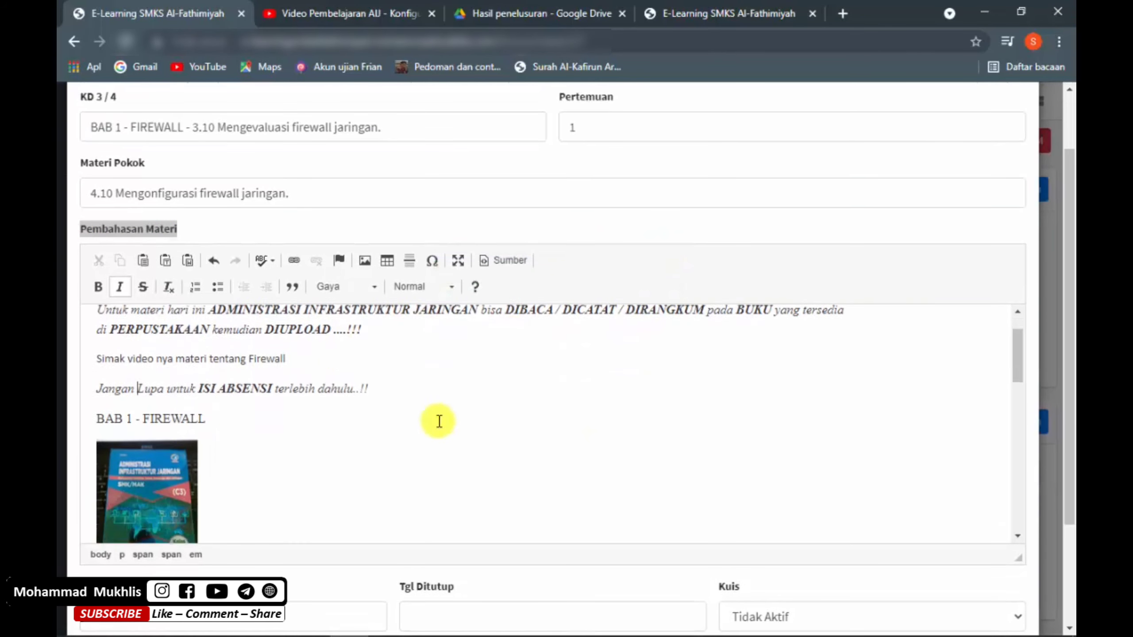
- Append "DISINI" to the "Simak video nya materi tentang Firewall" line and format the line bold italic, with DISINI in bold only
{"action": "scroll", "coordinate": [331, 392], "scroll_direction": "up", "scroll_amount": 1}
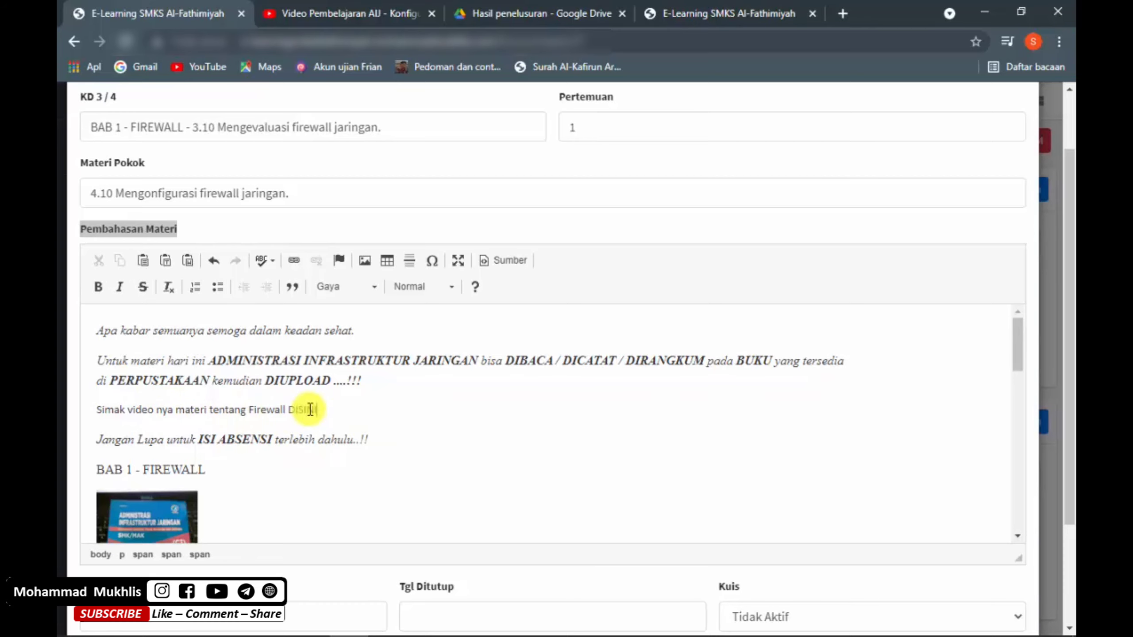
{"action": "triple_click", "coordinate": [94, 410]}
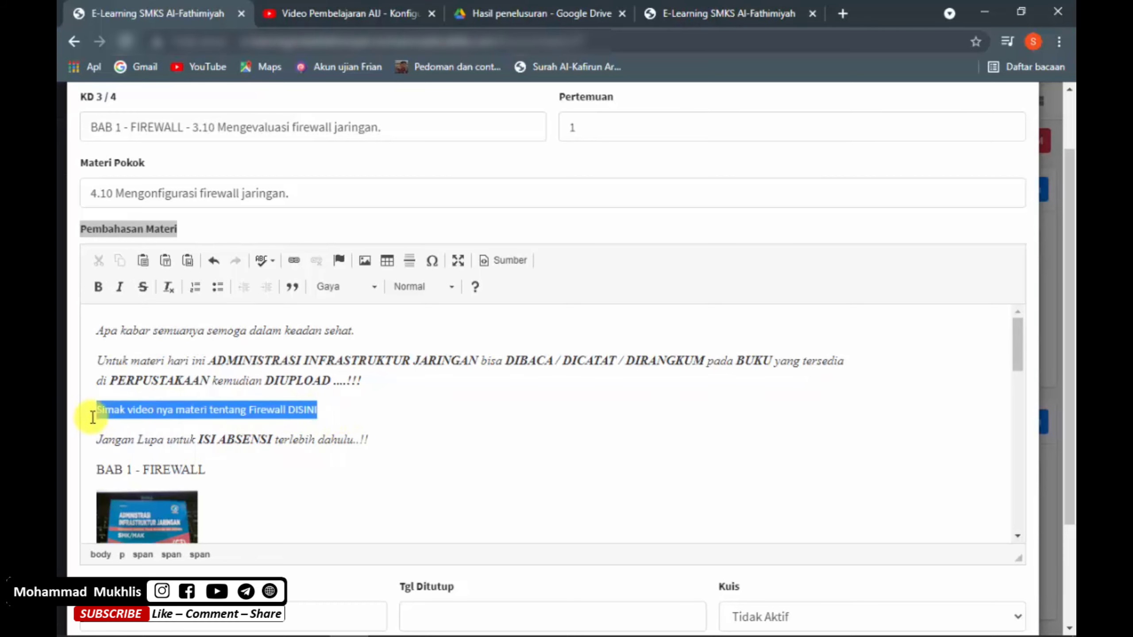
{"action": "left_click", "coordinate": [99, 287]}
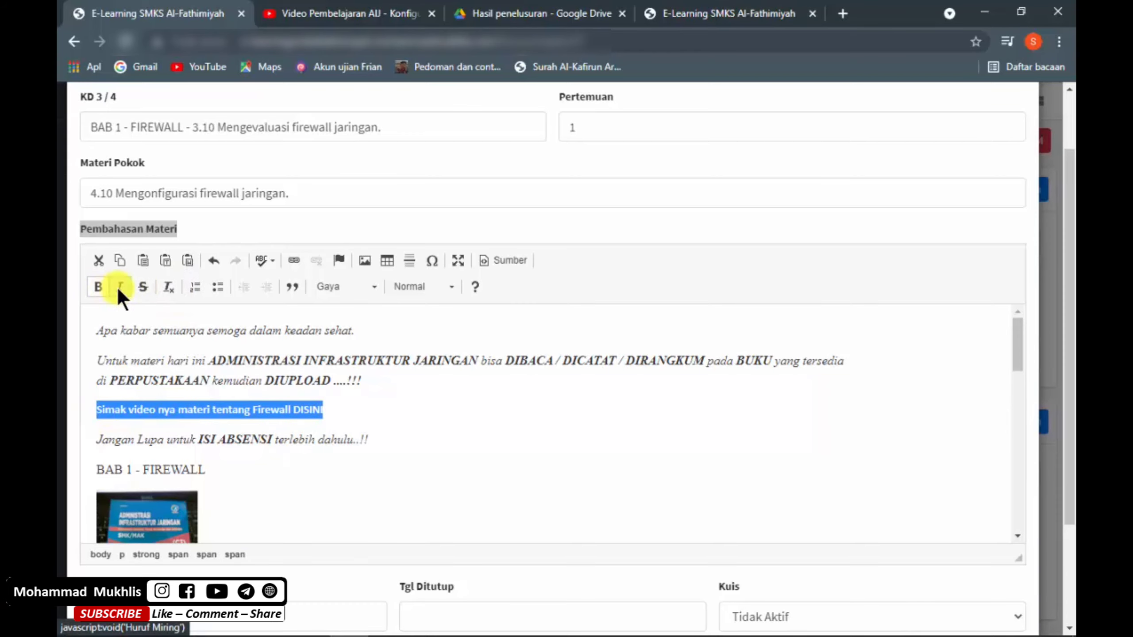
{"action": "left_click", "coordinate": [119, 287]}
{"action": "left_click", "coordinate": [328, 411]}
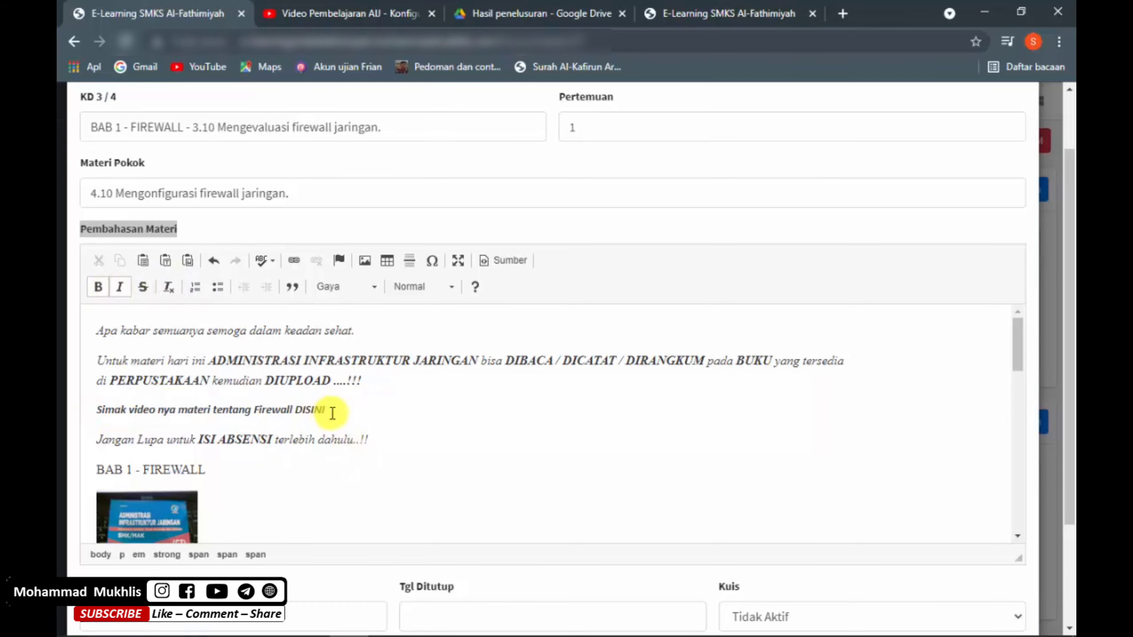
{"action": "left_click_drag", "start_coordinate": [332, 413], "coordinate": [300, 413]}
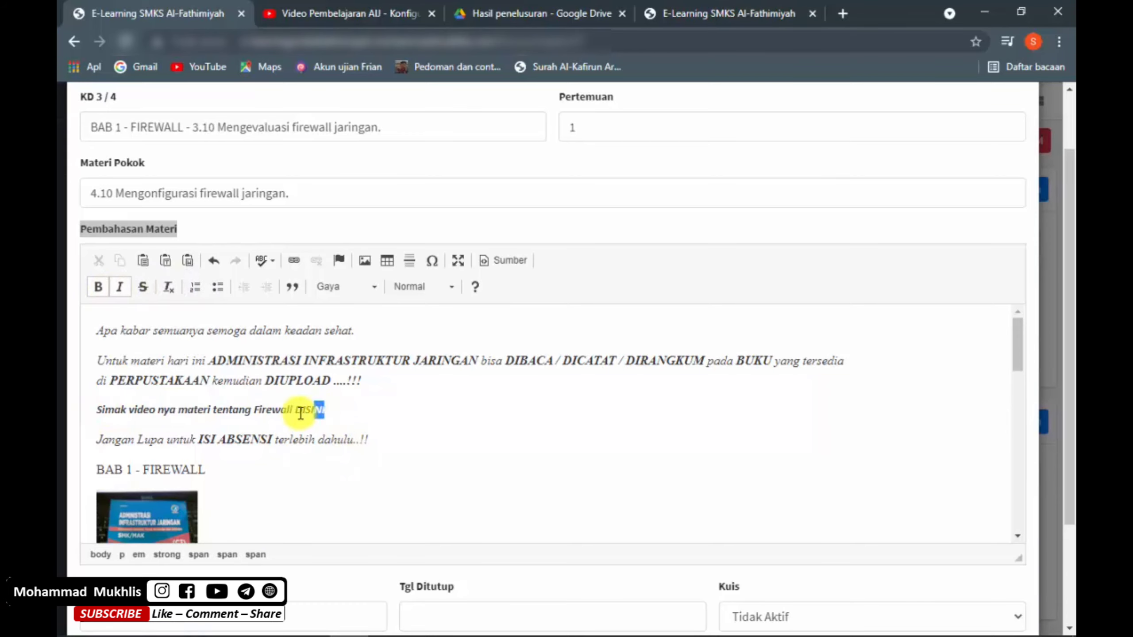
{"action": "left_click", "coordinate": [119, 287]}
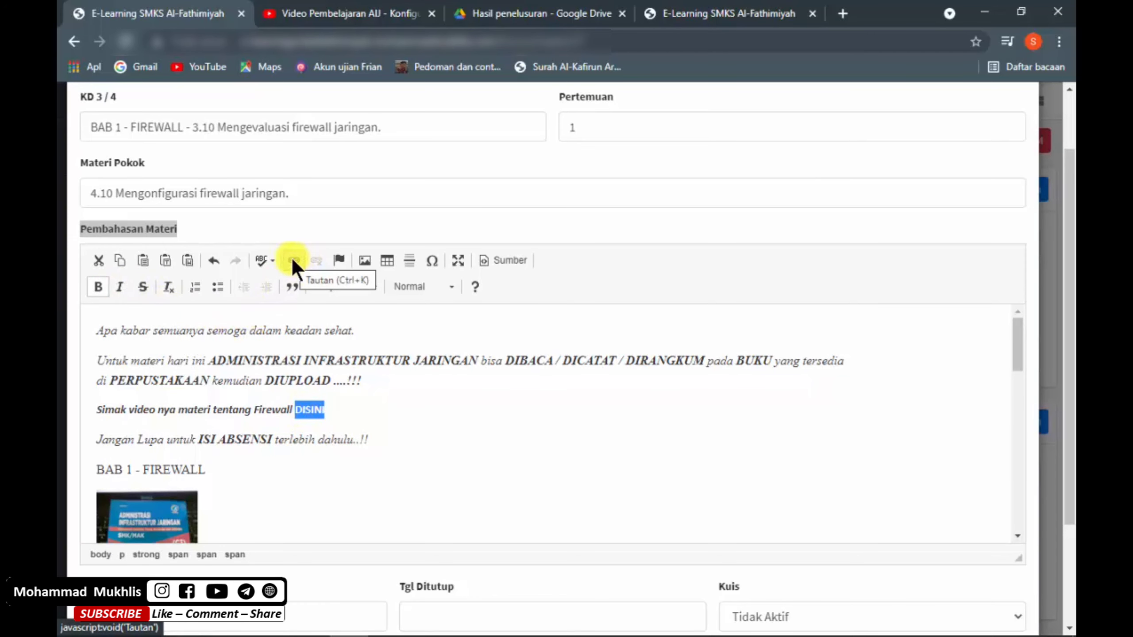
- Switch to the YouTube page of the "Konfigurasi Firewall pada Jaringan di Cisco Packet Tracer" video and copy its share link
{"action": "left_click", "coordinate": [327, 16]}
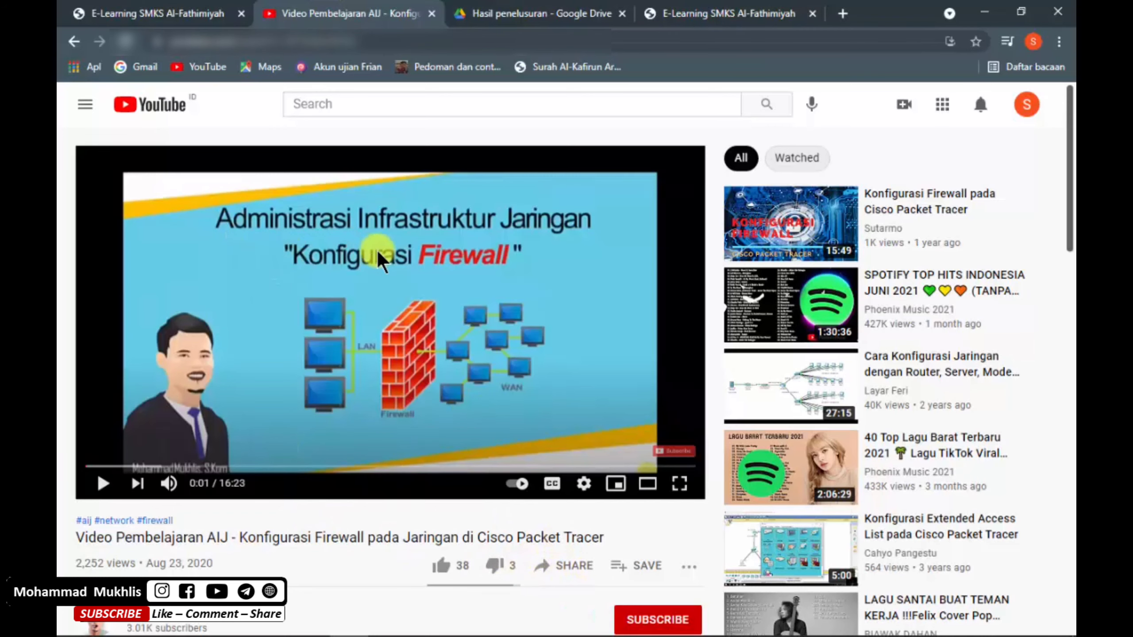
{"action": "scroll", "coordinate": [322, 497], "scroll_direction": "down", "scroll_amount": 1}
{"action": "scroll", "coordinate": [322, 501], "scroll_direction": "down", "scroll_amount": 1}
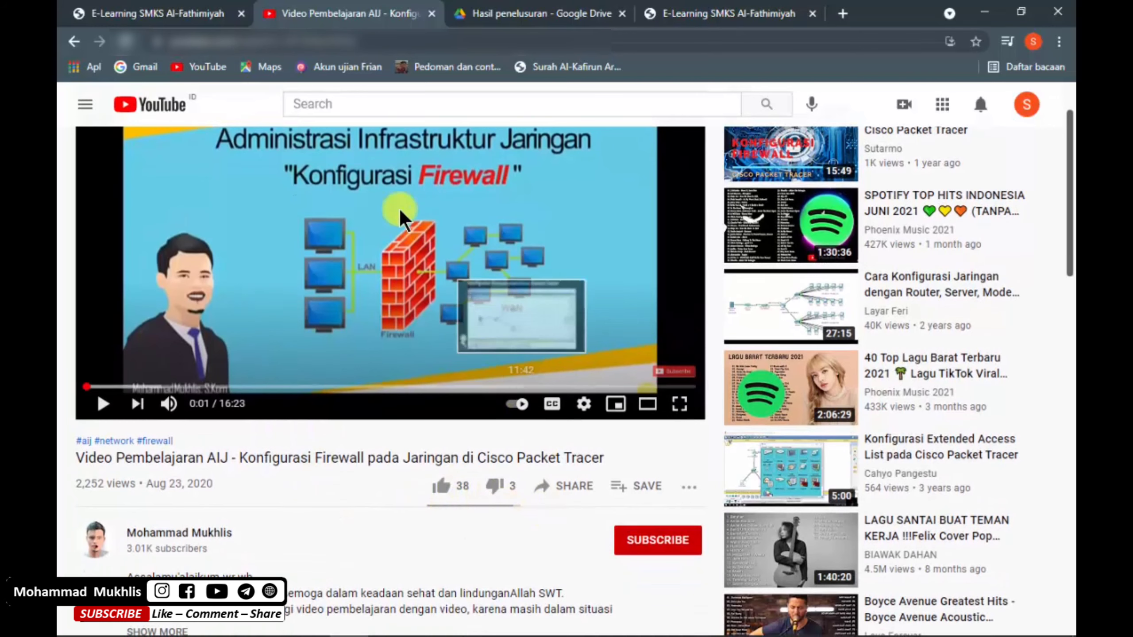
{"action": "scroll", "coordinate": [404, 223], "scroll_direction": "up", "scroll_amount": 2}
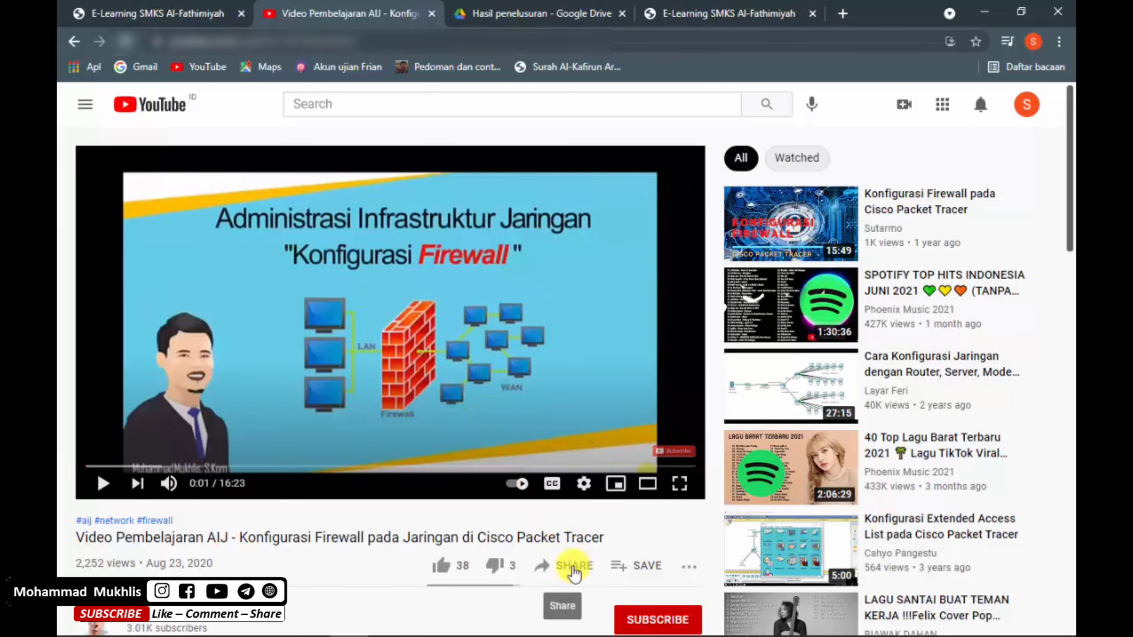
{"action": "scroll", "coordinate": [571, 506], "scroll_direction": "down", "scroll_amount": 2}
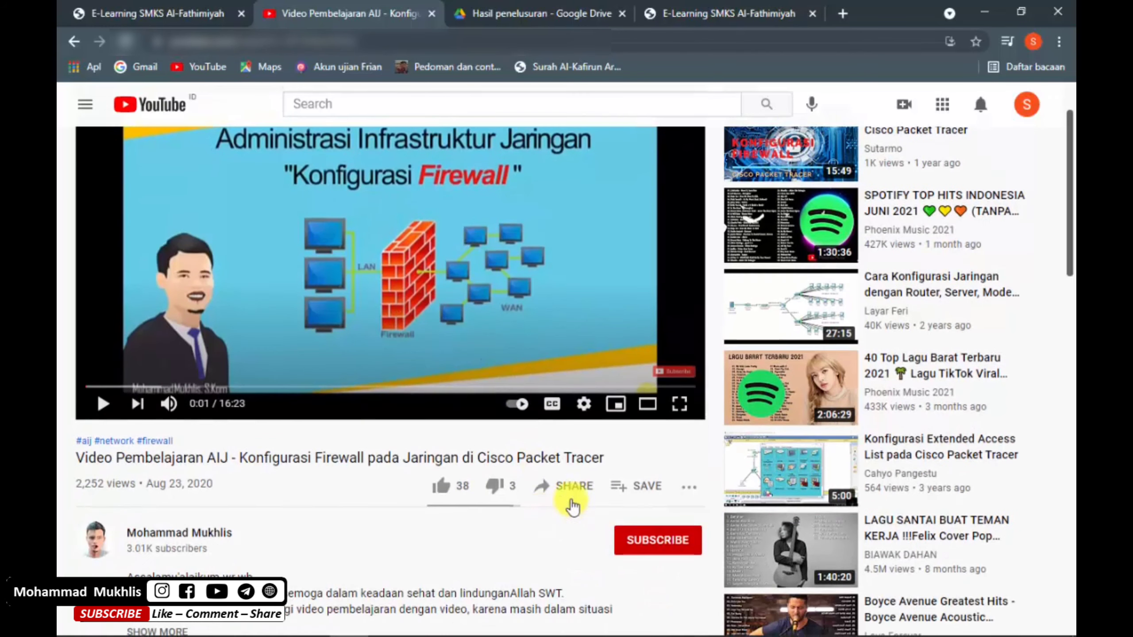
{"action": "left_click", "coordinate": [573, 491]}
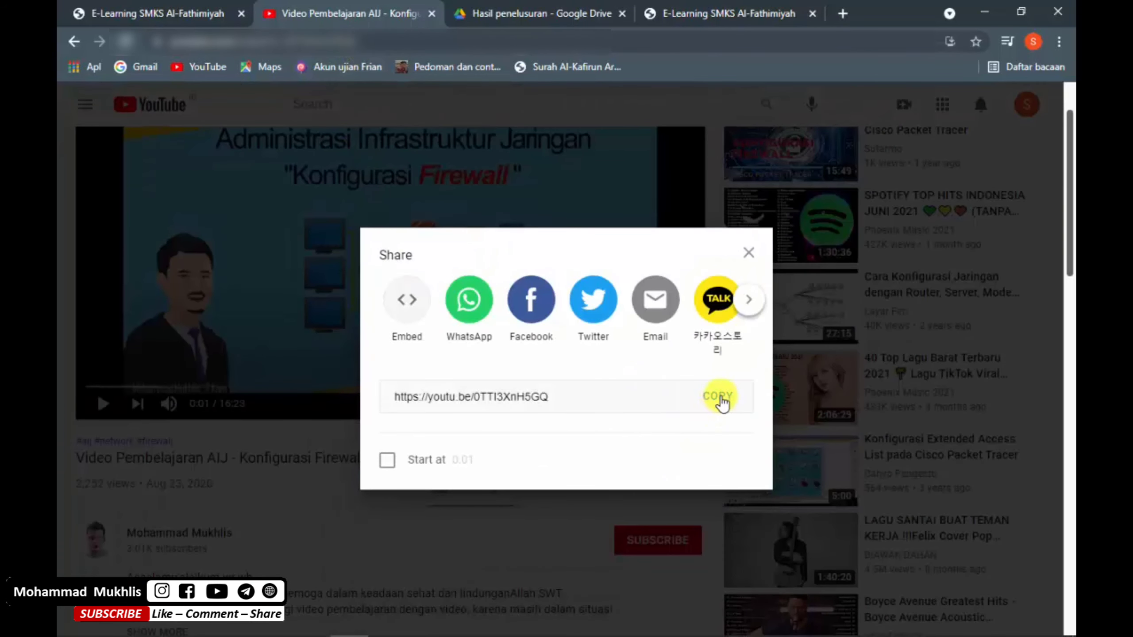
{"action": "left_click", "coordinate": [719, 396]}
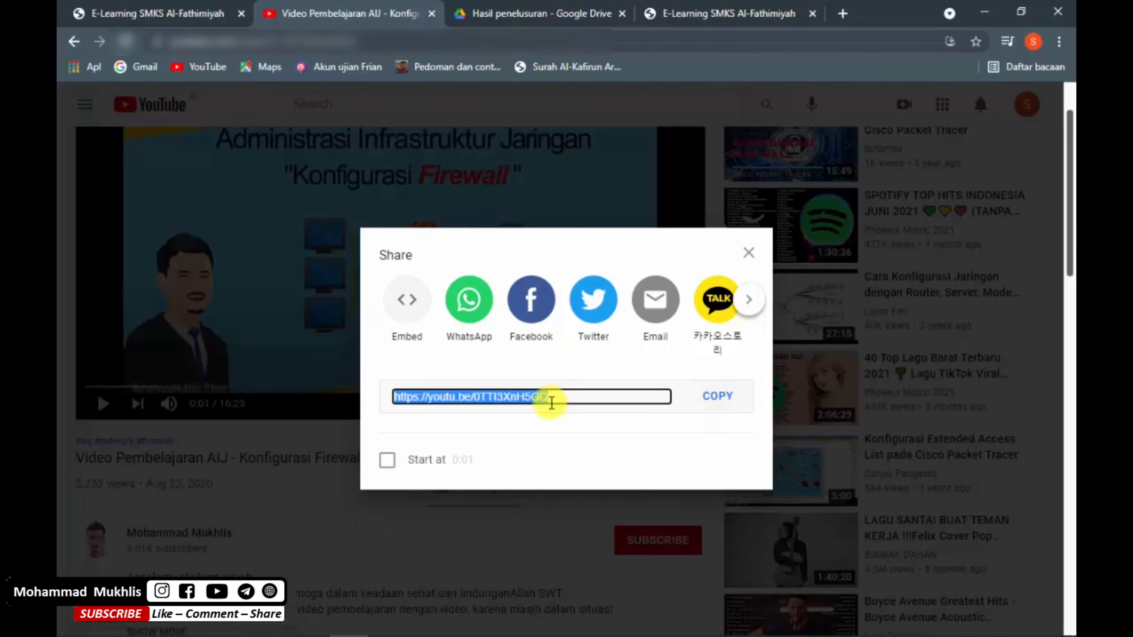
{"action": "left_click", "coordinate": [727, 16]}
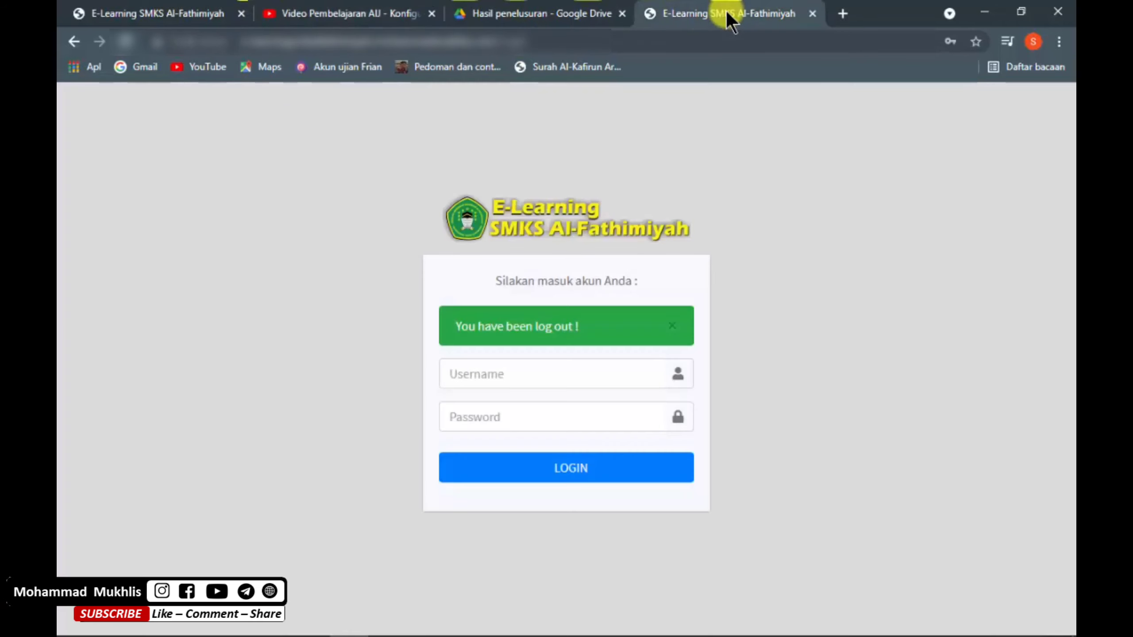
{"action": "left_click", "coordinate": [155, 12]}
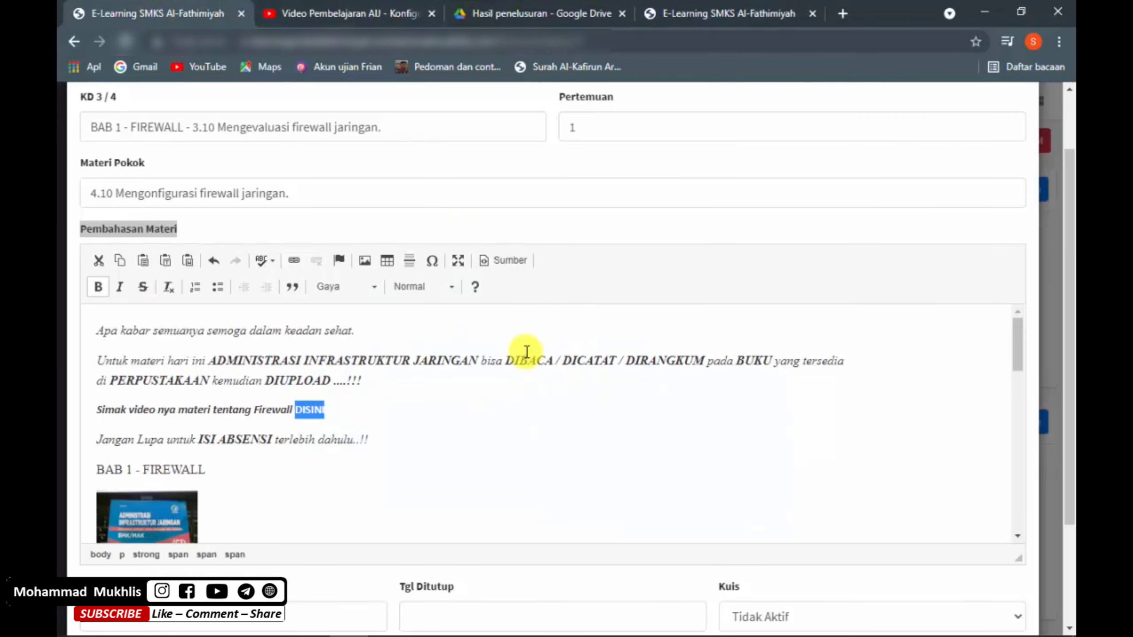
{"action": "left_click", "coordinate": [317, 411]}
{"action": "left_click_drag", "start_coordinate": [335, 409], "coordinate": [304, 408]}
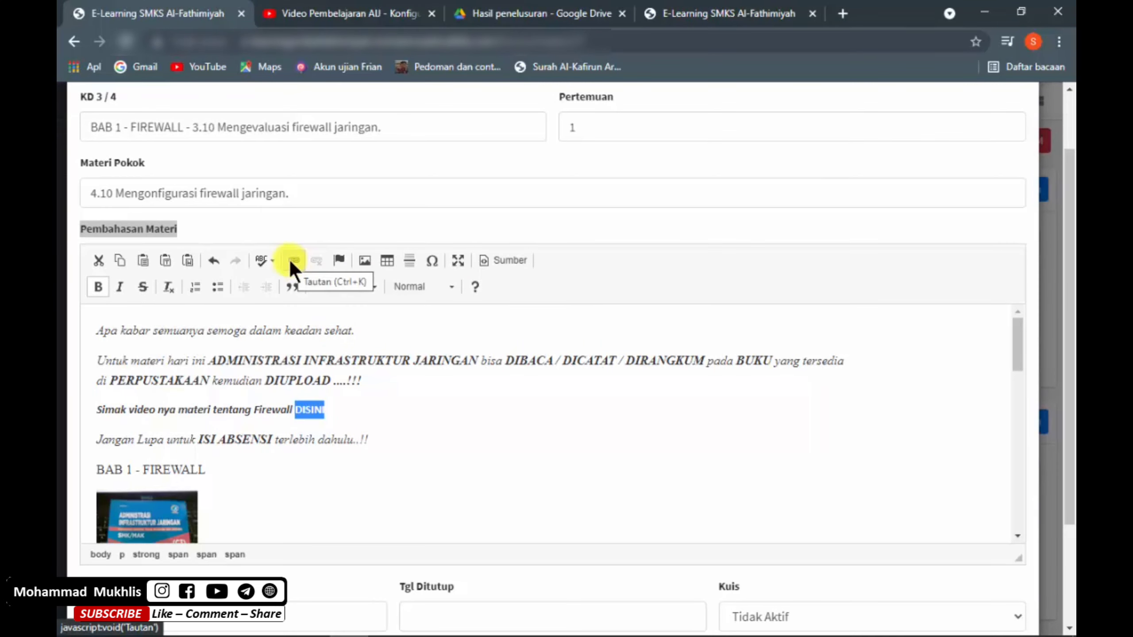
{"action": "left_click", "coordinate": [291, 259]}
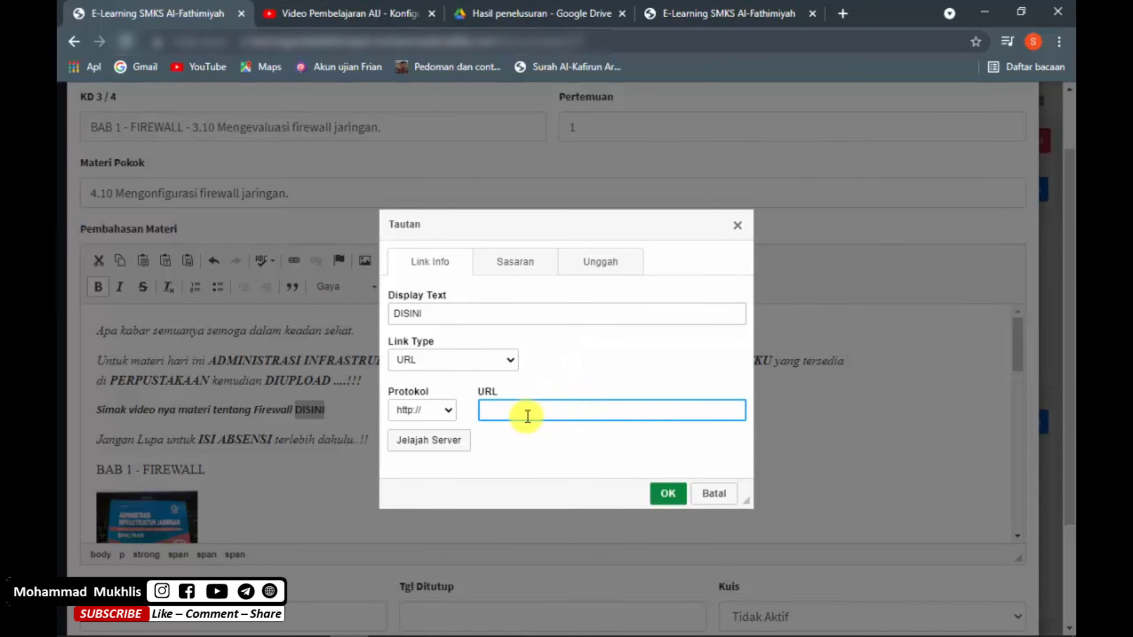
{"action": "right_click", "coordinate": [521, 414]}
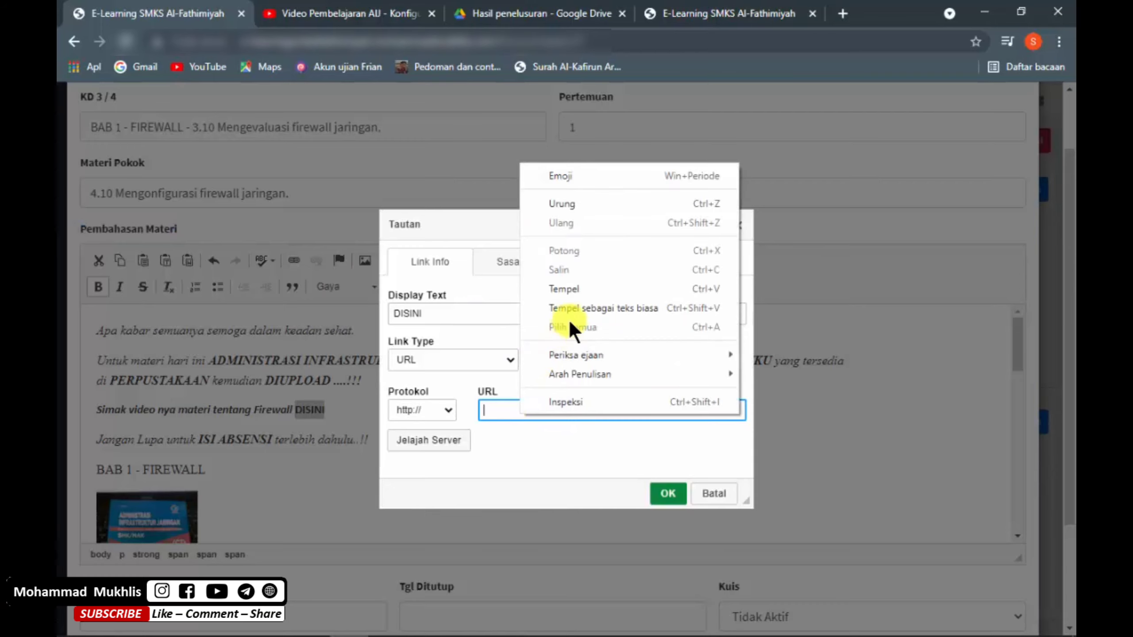
{"action": "left_click", "coordinate": [572, 289]}
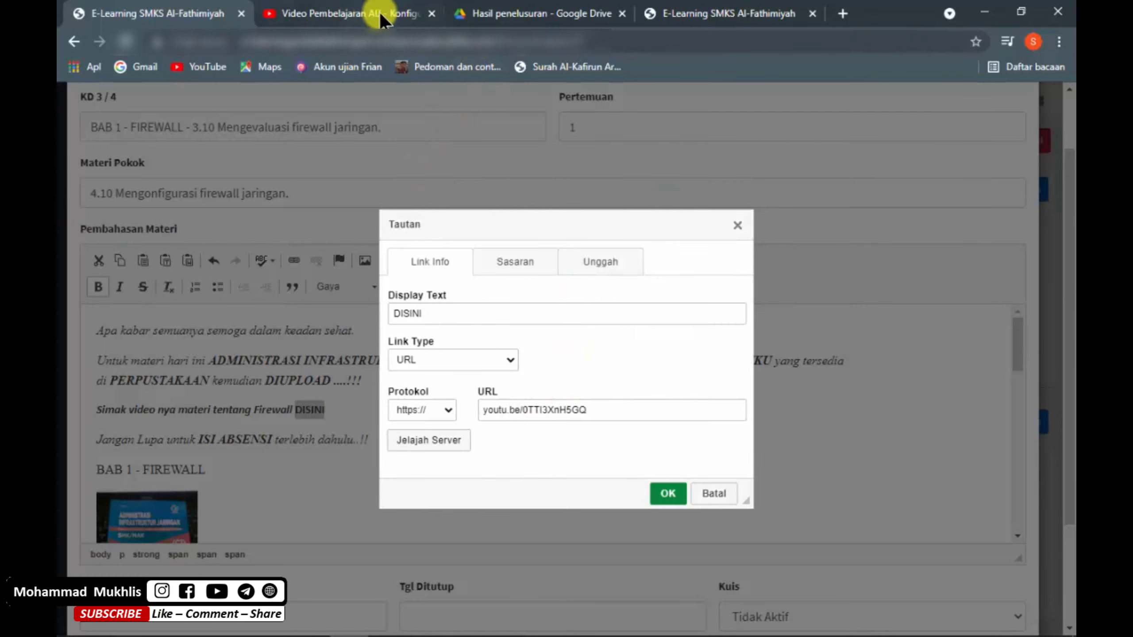
{"action": "left_click", "coordinate": [668, 493]}
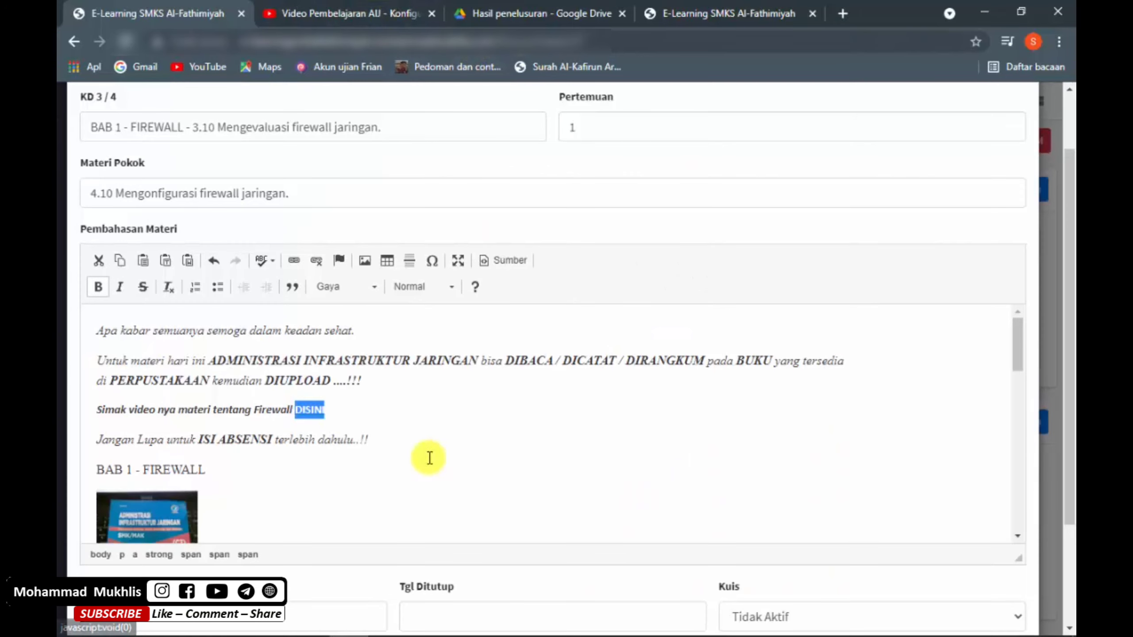
{"action": "left_click_drag", "start_coordinate": [353, 412], "coordinate": [302, 417]}
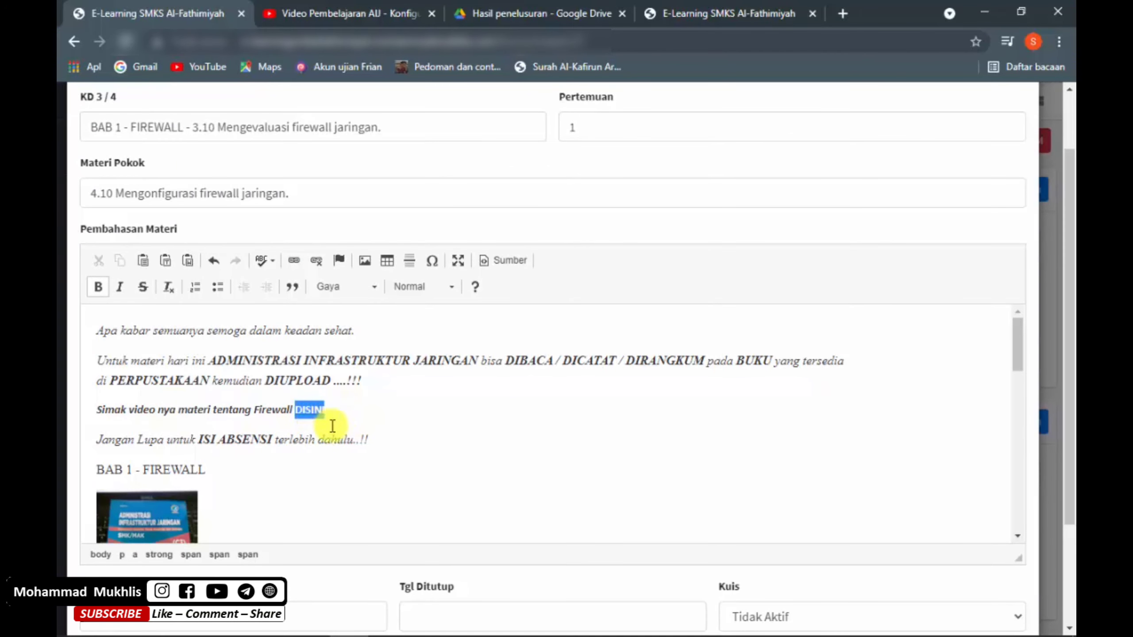
{"action": "left_click", "coordinate": [353, 439]}
- Make the "BAB 1 - FIREWALL" line above the book picture bold
{"action": "scroll", "coordinate": [331, 415], "scroll_direction": "down", "scroll_amount": 2}
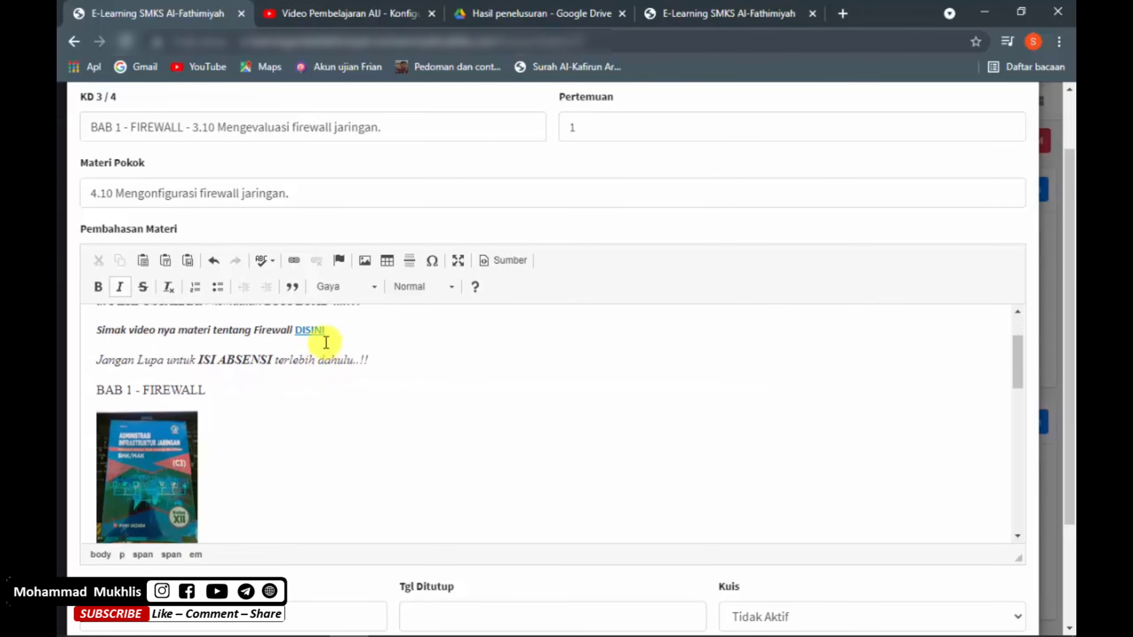
{"action": "scroll", "coordinate": [169, 377], "scroll_direction": "down", "scroll_amount": 1}
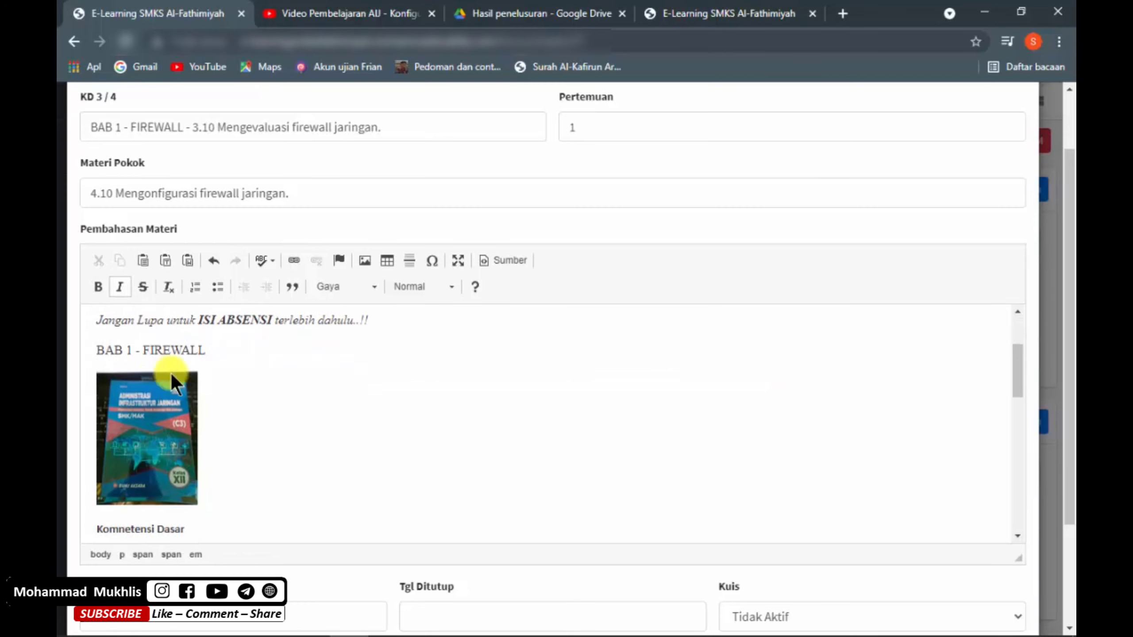
{"action": "scroll", "coordinate": [250, 365], "scroll_direction": "up", "scroll_amount": 3}
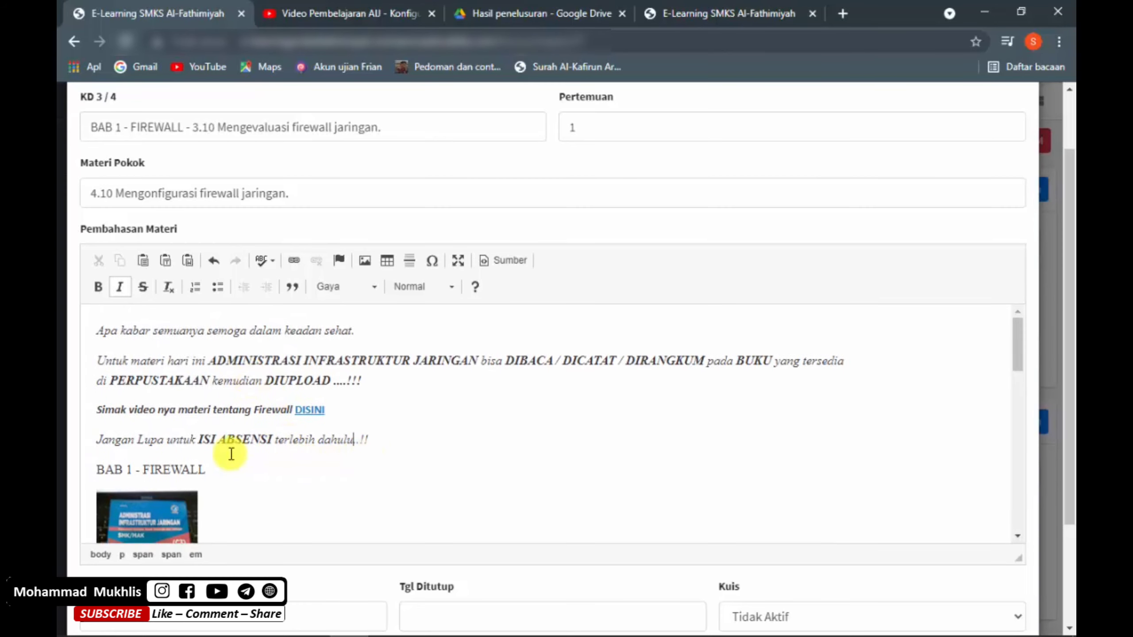
{"action": "left_click_drag", "start_coordinate": [223, 477], "coordinate": [95, 476]}
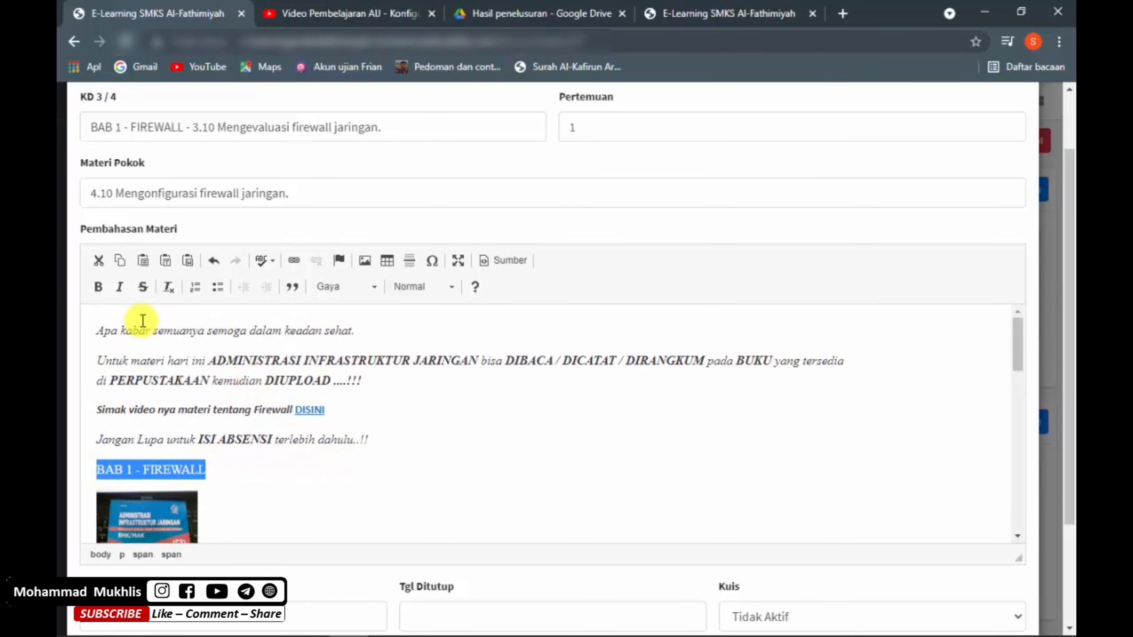
{"action": "left_click", "coordinate": [258, 493]}
- Try bold italic on the whole "Setelah mnyimak videonya sampai selesai" sentence above the question list, and undo that formatting
{"action": "scroll", "coordinate": [258, 493], "scroll_direction": "down", "scroll_amount": 5}
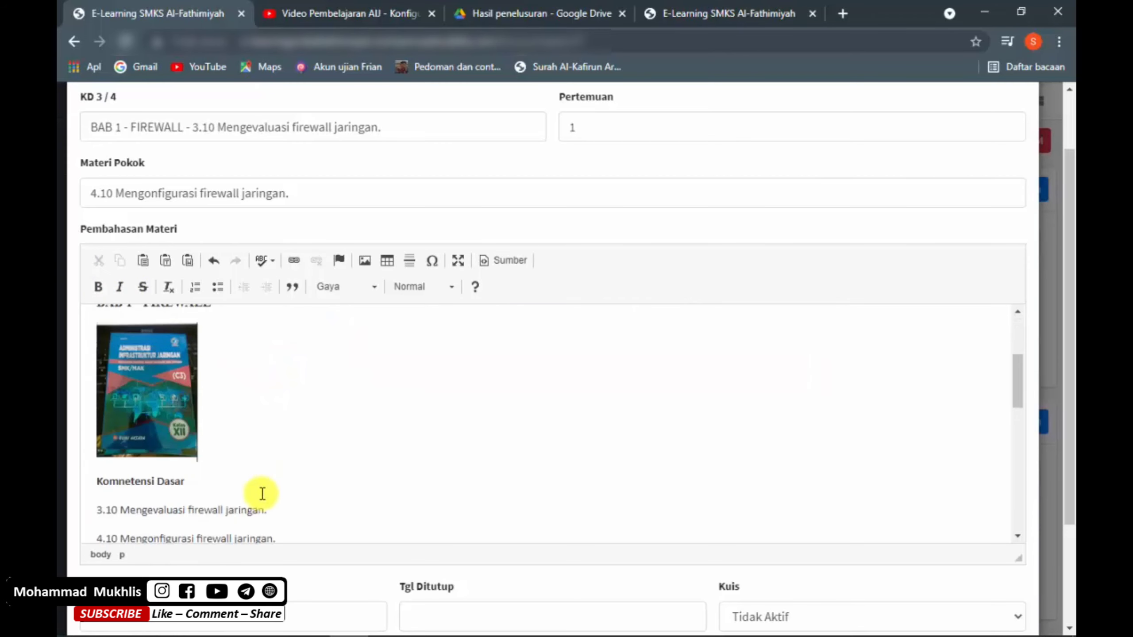
{"action": "scroll", "coordinate": [280, 484], "scroll_direction": "down", "scroll_amount": 3}
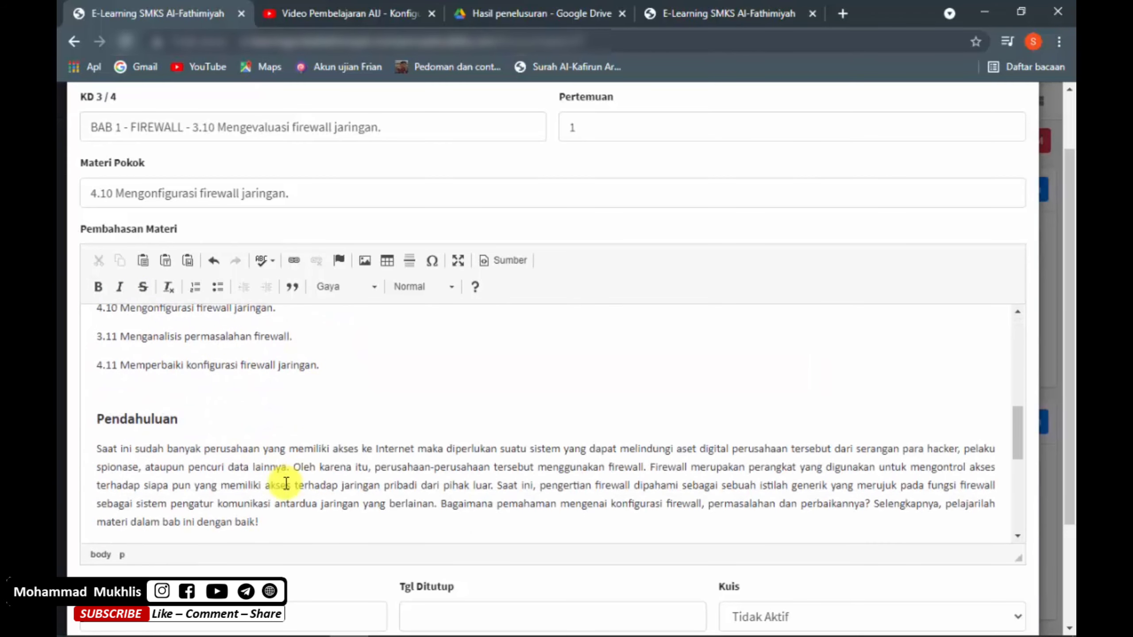
{"action": "scroll", "coordinate": [298, 476], "scroll_direction": "down", "scroll_amount": 3}
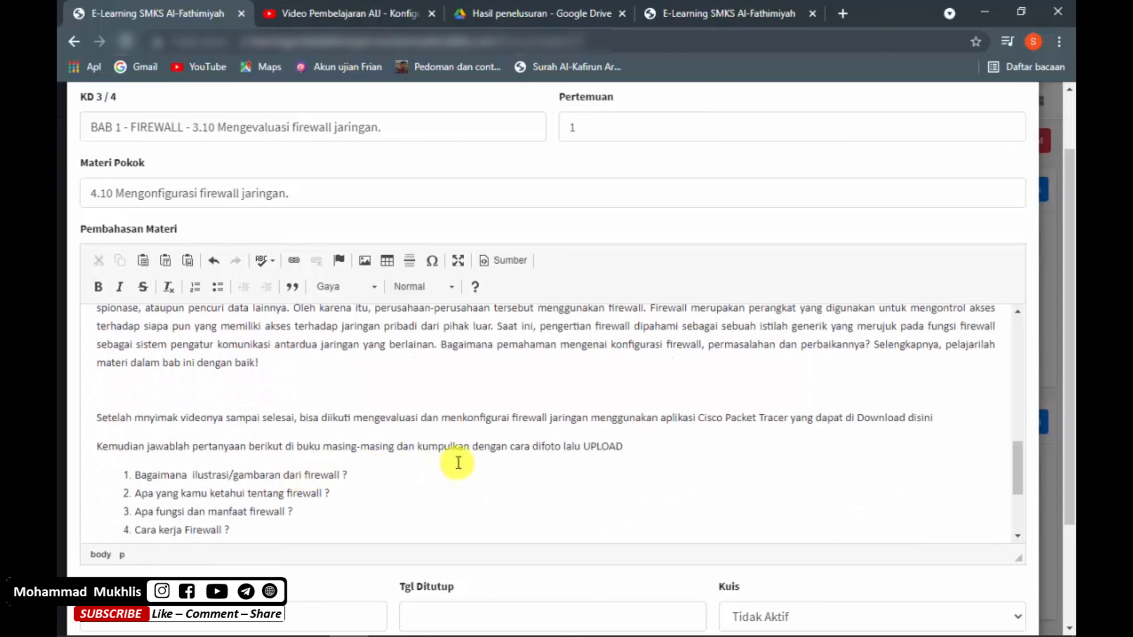
{"action": "left_click_drag", "start_coordinate": [95, 418], "coordinate": [930, 421]}
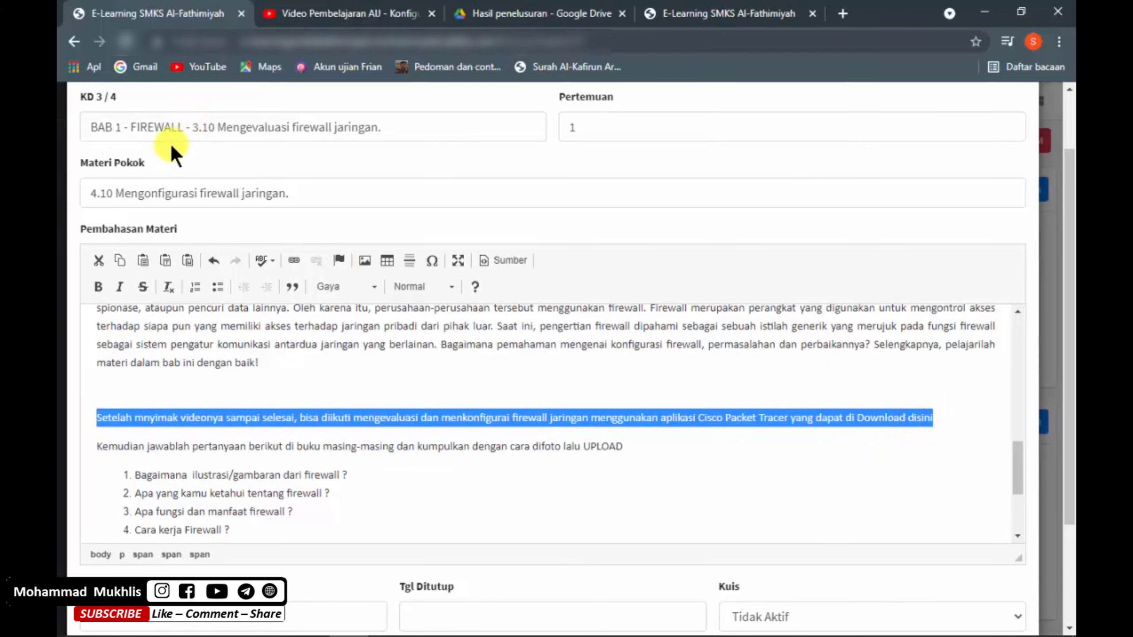
{"action": "scroll", "coordinate": [246, 244], "scroll_direction": "up", "scroll_amount": 1}
{"action": "scroll", "coordinate": [234, 358], "scroll_direction": "down", "scroll_amount": 1}
{"action": "left_click", "coordinate": [98, 286]}
{"action": "left_click", "coordinate": [120, 286]}
{"action": "left_click", "coordinate": [788, 462]}
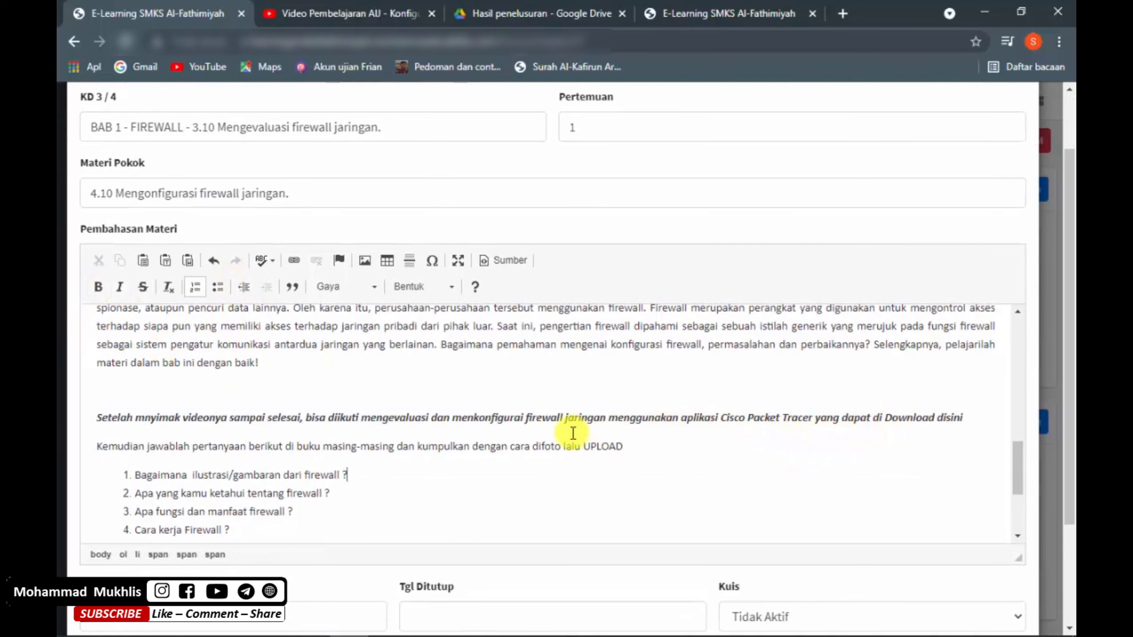
{"action": "key", "text": "ctrl+z"}
{"action": "key", "text": "ctrl+z"}
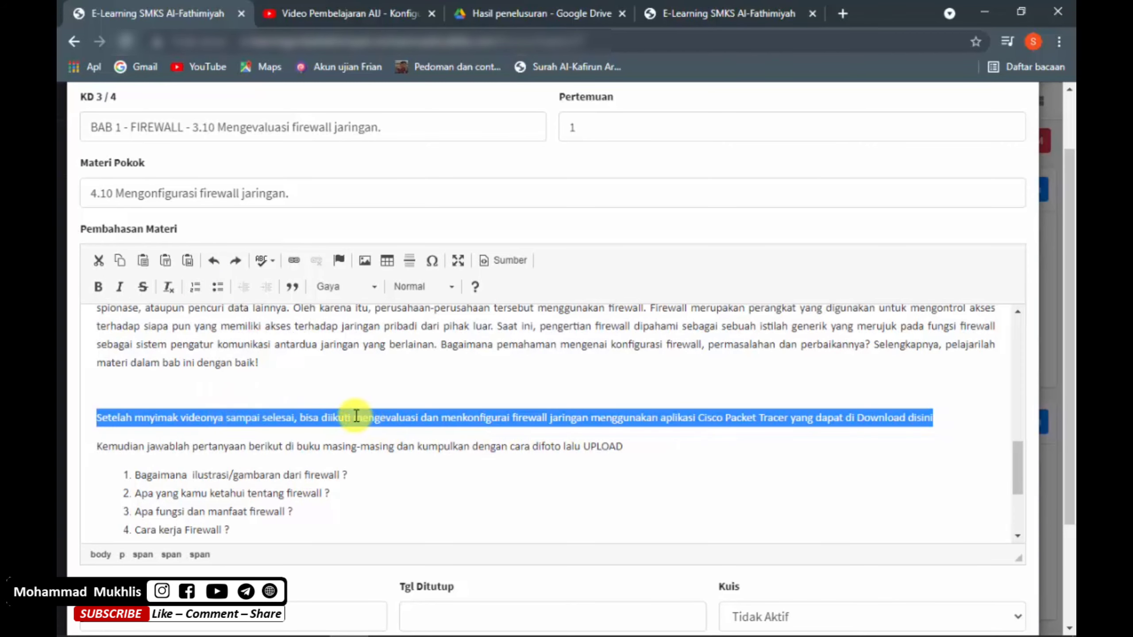
- Format "mengevaluasi dan menkonfigurai firewall jaringan" and "Cisco Packet Tracer" in the sentence above the questions in bold italic
{"action": "left_click_drag", "start_coordinate": [352, 418], "coordinate": [588, 417]}
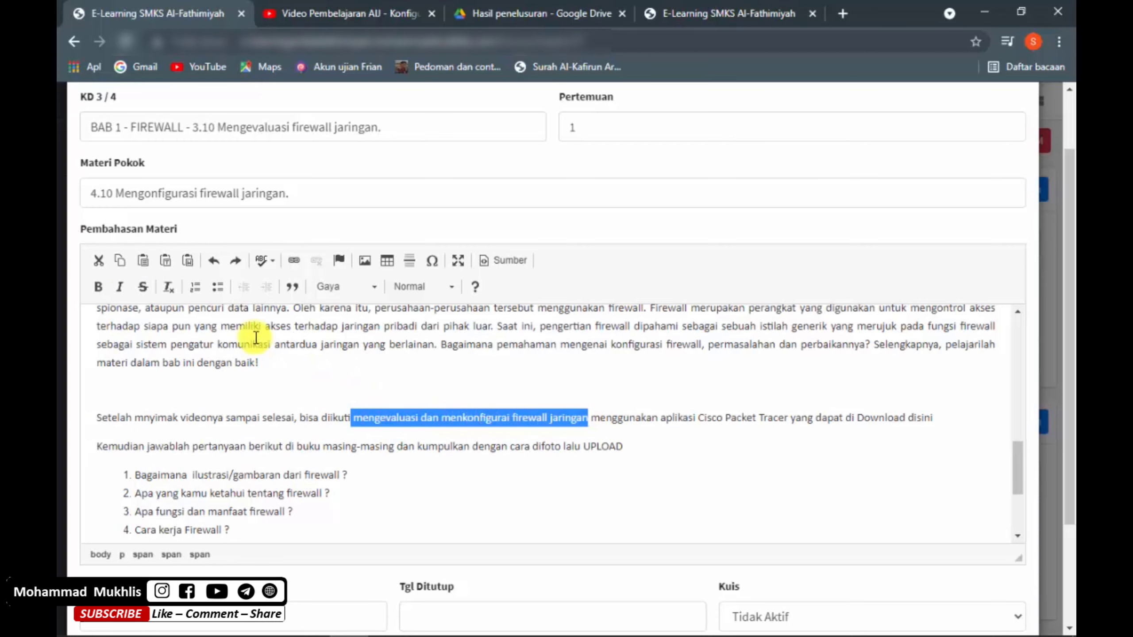
{"action": "left_click", "coordinate": [98, 286]}
{"action": "left_click", "coordinate": [119, 286]}
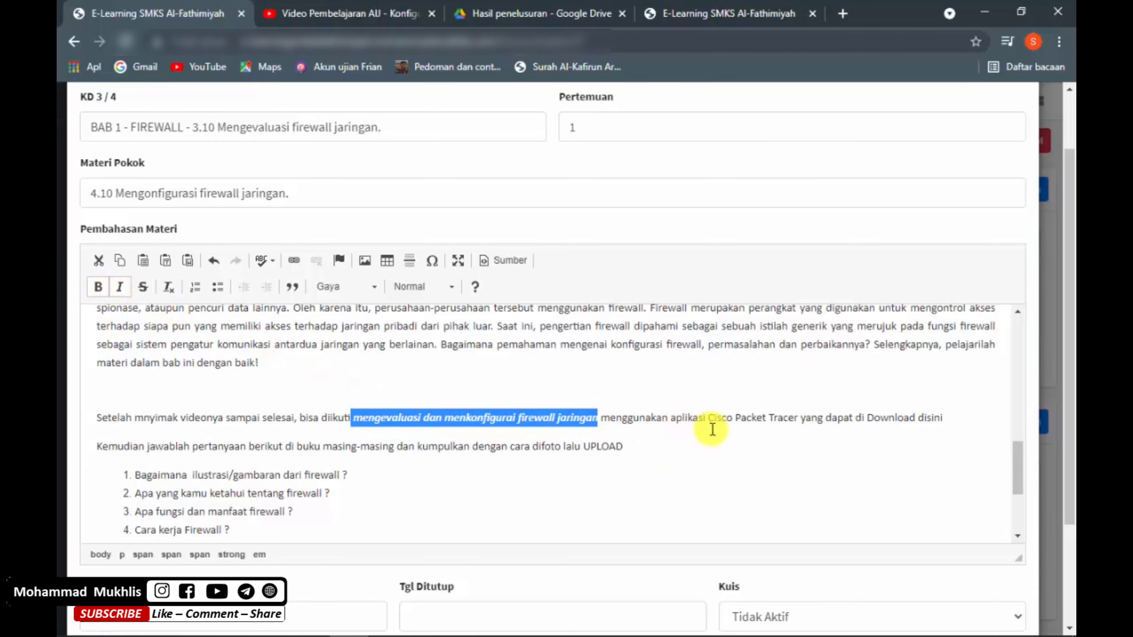
{"action": "left_click_drag", "start_coordinate": [710, 418], "coordinate": [798, 418]}
{"action": "left_click", "coordinate": [99, 286]}
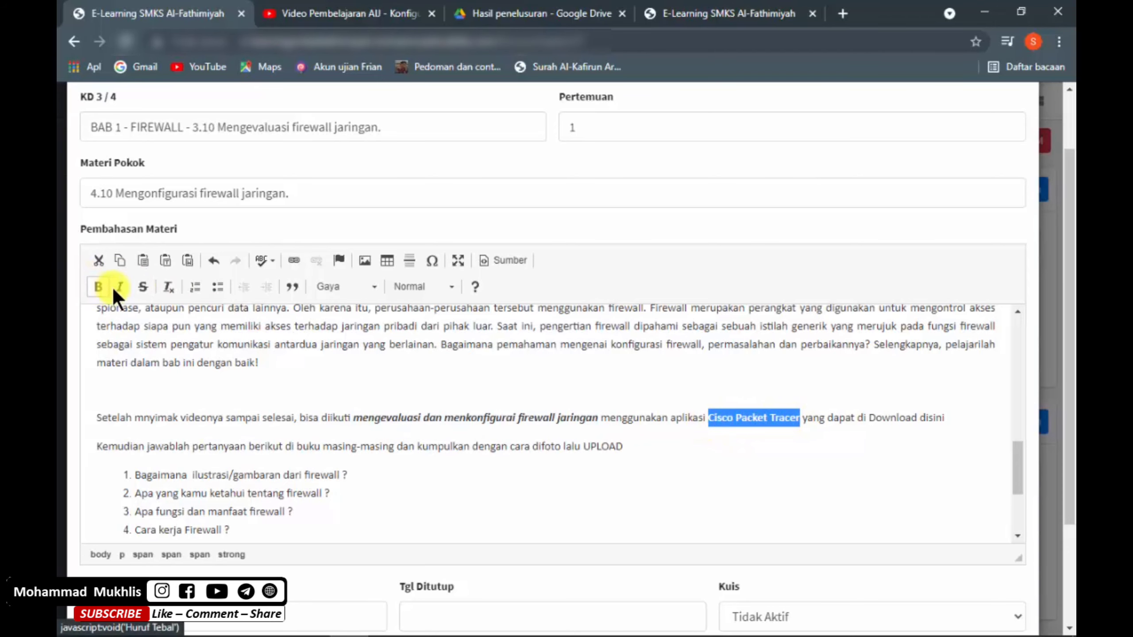
{"action": "left_click", "coordinate": [119, 287]}
{"action": "left_click", "coordinate": [833, 454]}
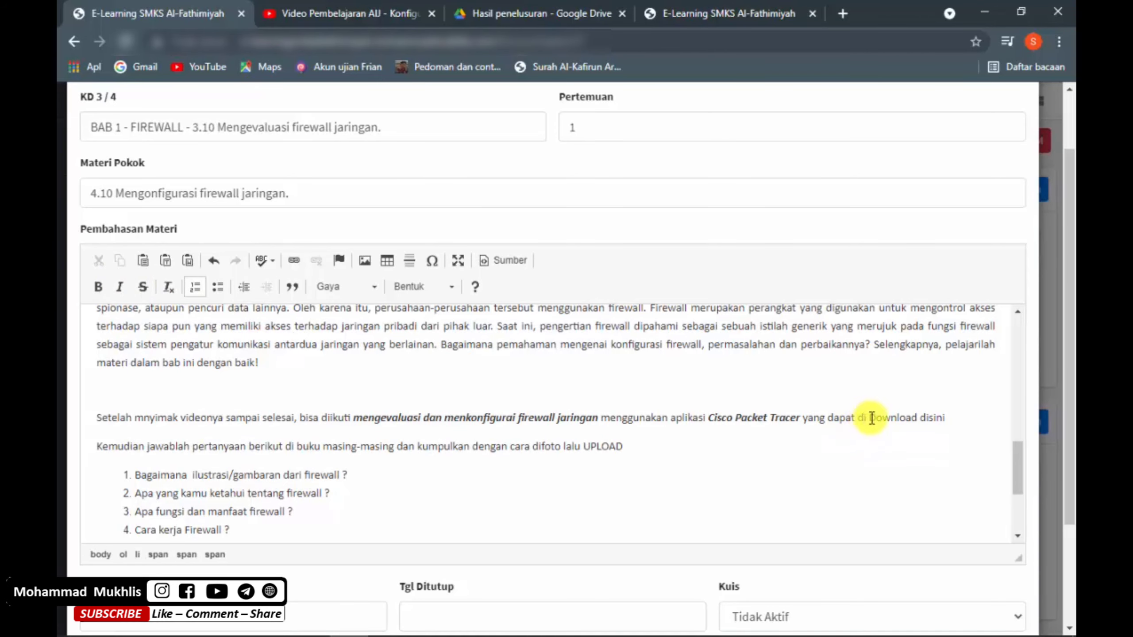
- Switch to Google Drive and copy the Cisco Packet Tracer folder's link, with access kept at "Siapa saja yang memiliki link" as Editor
{"action": "left_click_drag", "start_coordinate": [871, 418], "coordinate": [947, 419]}
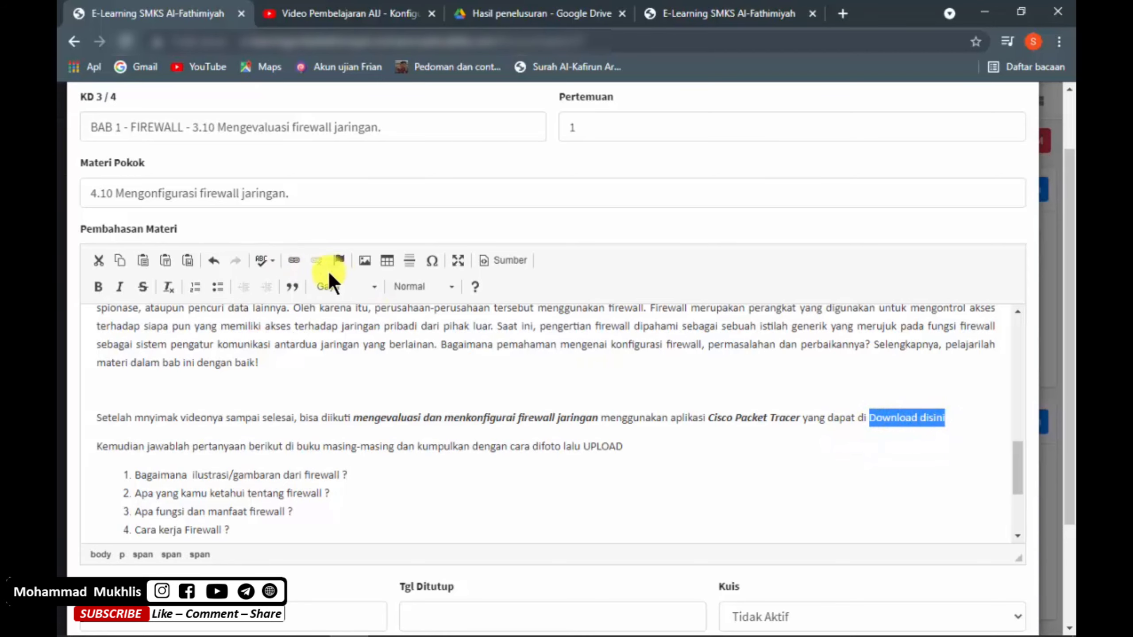
{"action": "left_click", "coordinate": [536, 10]}
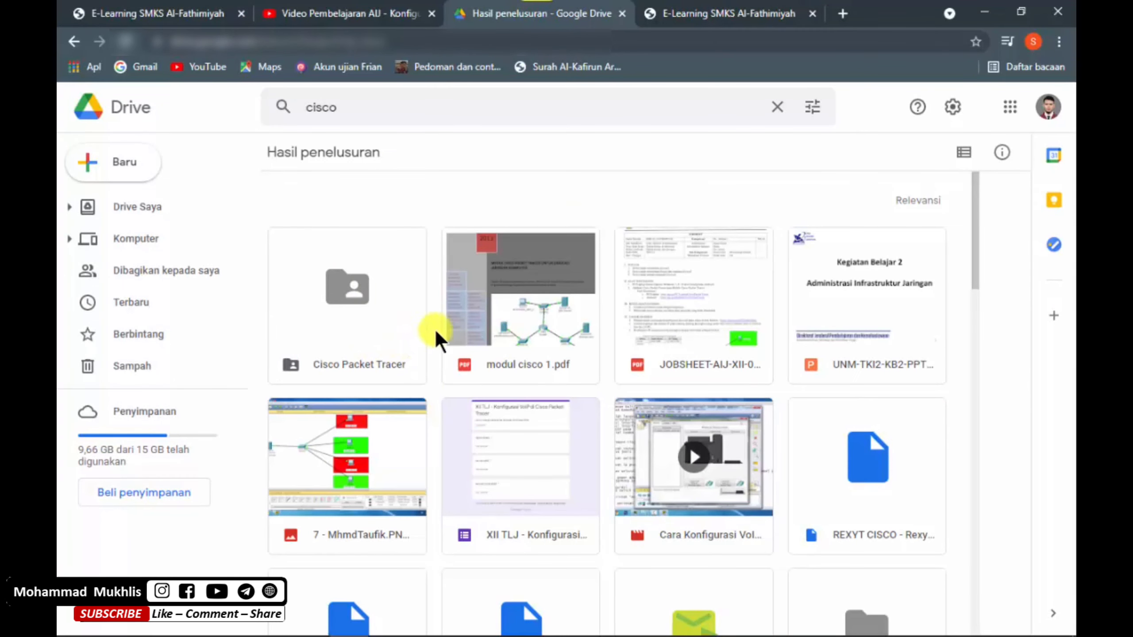
{"action": "right_click", "coordinate": [349, 280]}
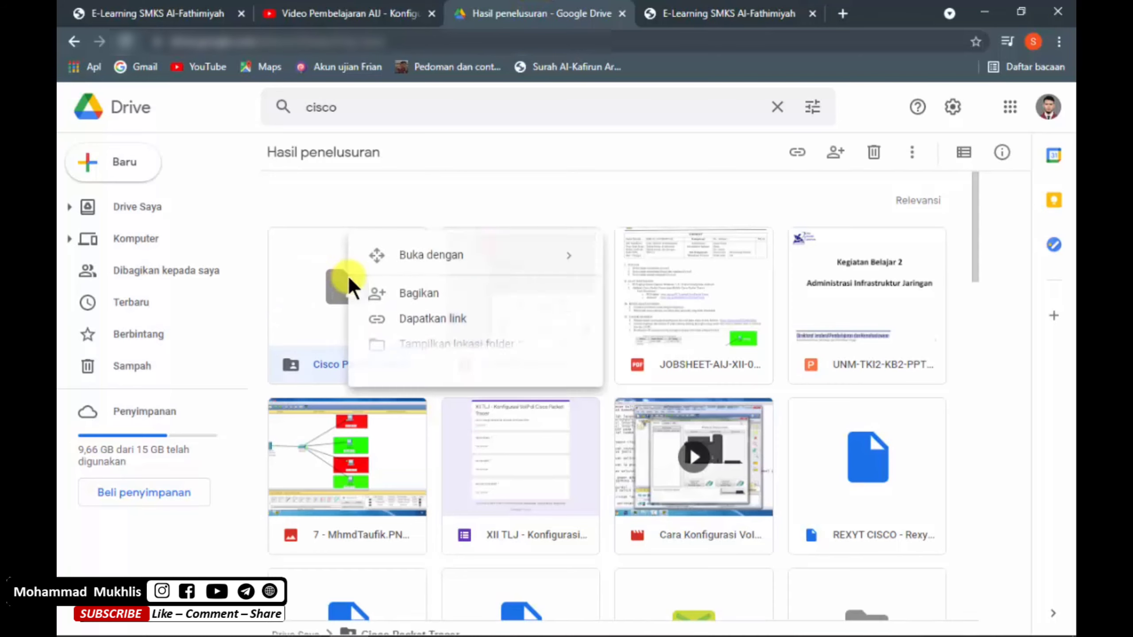
{"action": "left_click", "coordinate": [441, 307]}
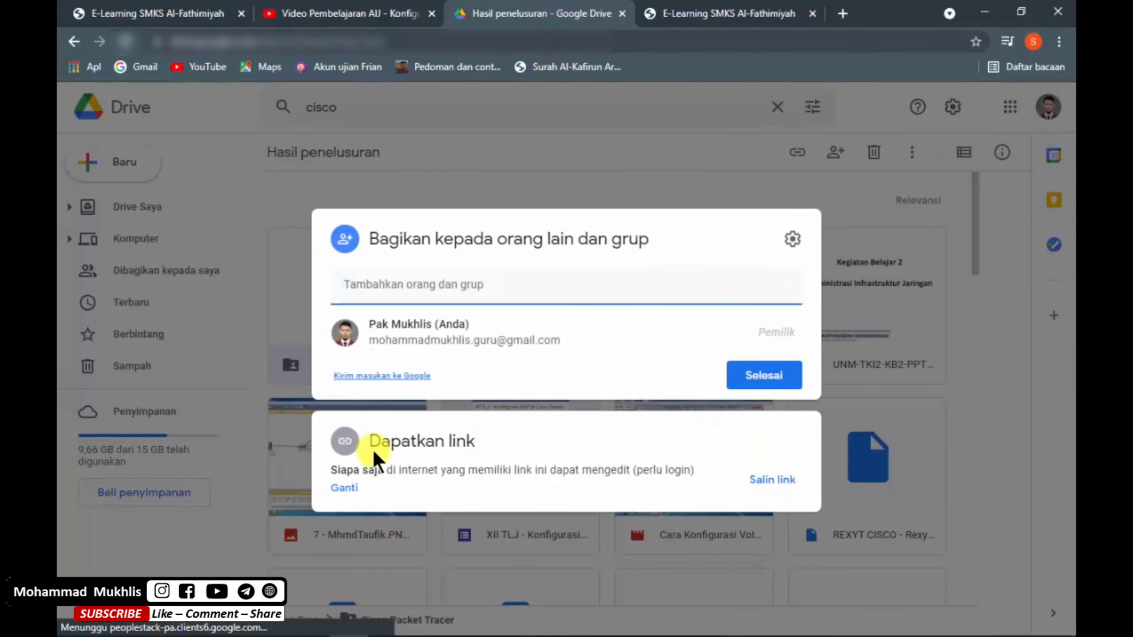
{"action": "left_click", "coordinate": [374, 452]}
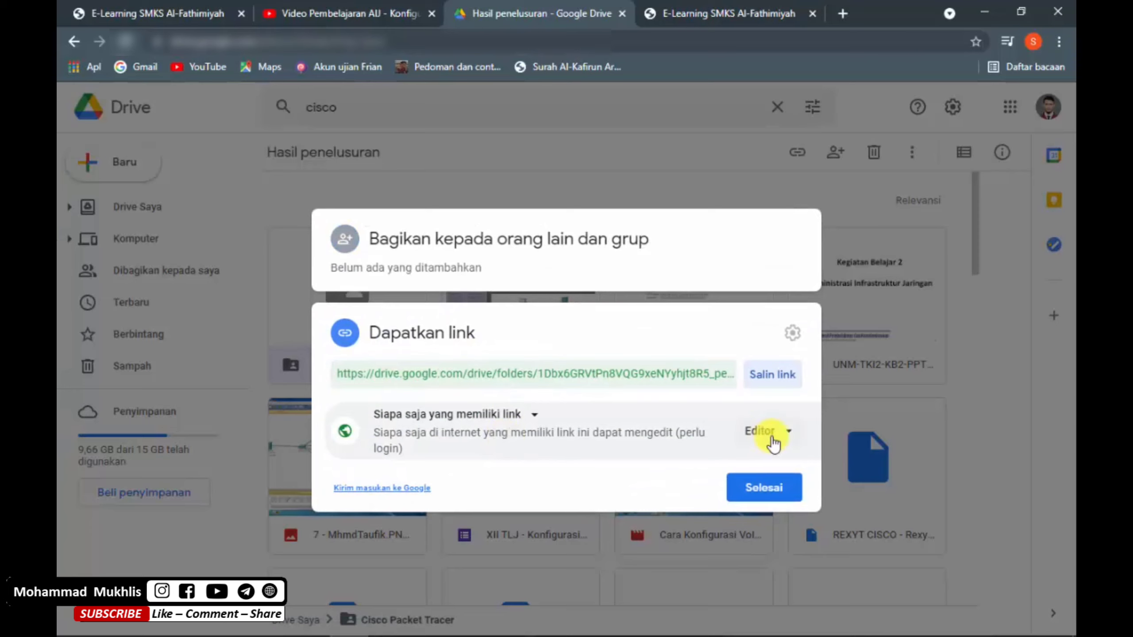
{"action": "left_click", "coordinate": [773, 432]}
{"action": "left_click", "coordinate": [799, 537]}
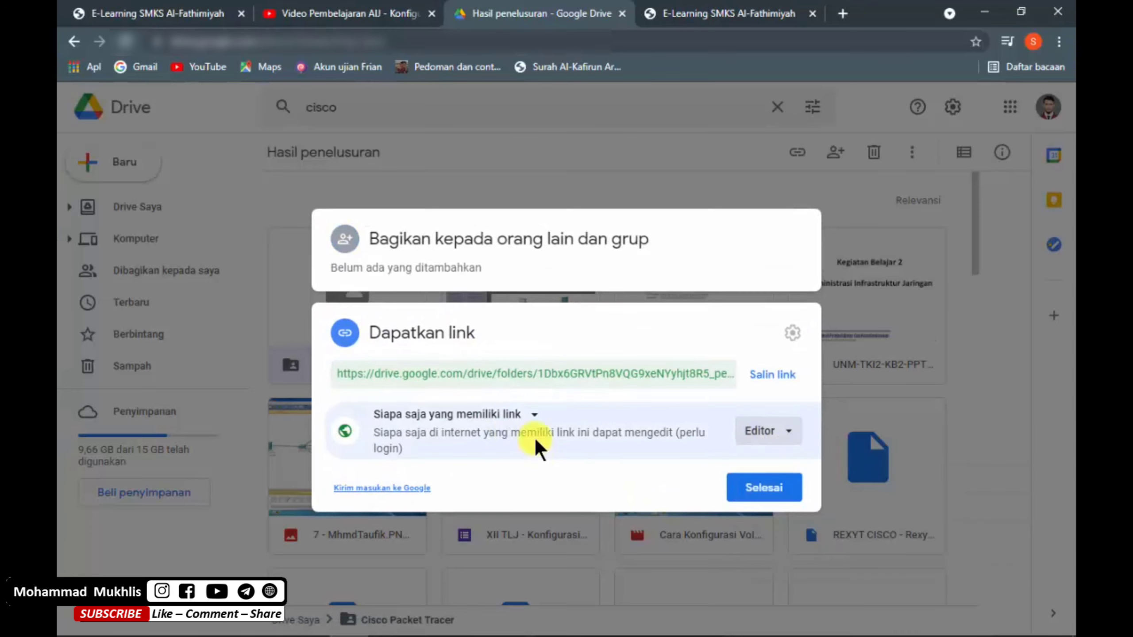
{"action": "left_click", "coordinate": [533, 416]}
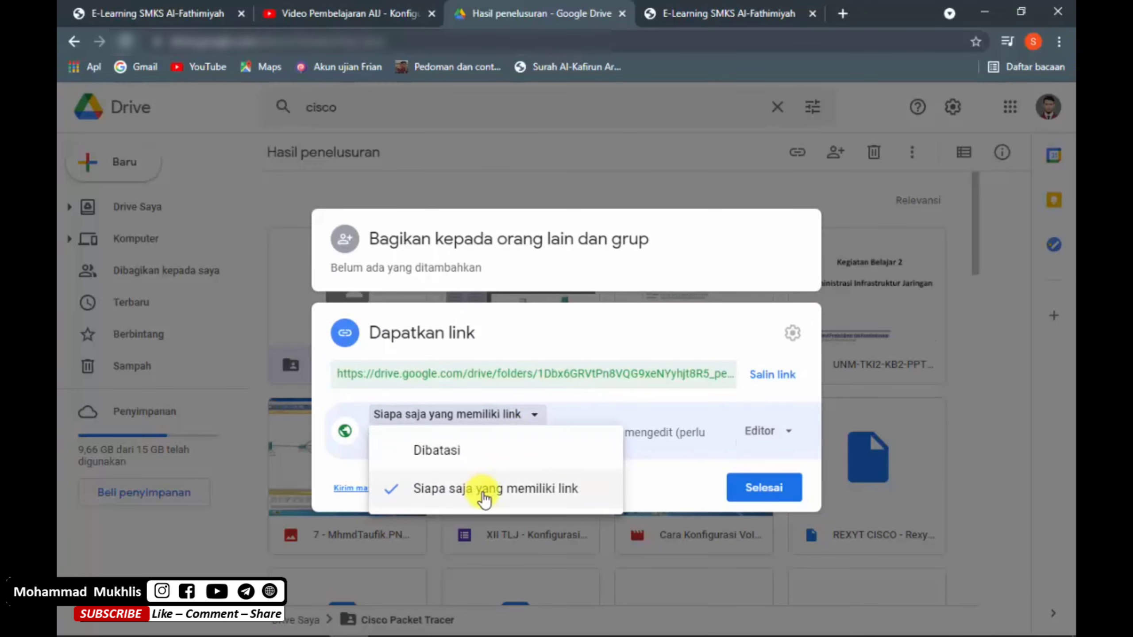
{"action": "left_click", "coordinate": [489, 491]}
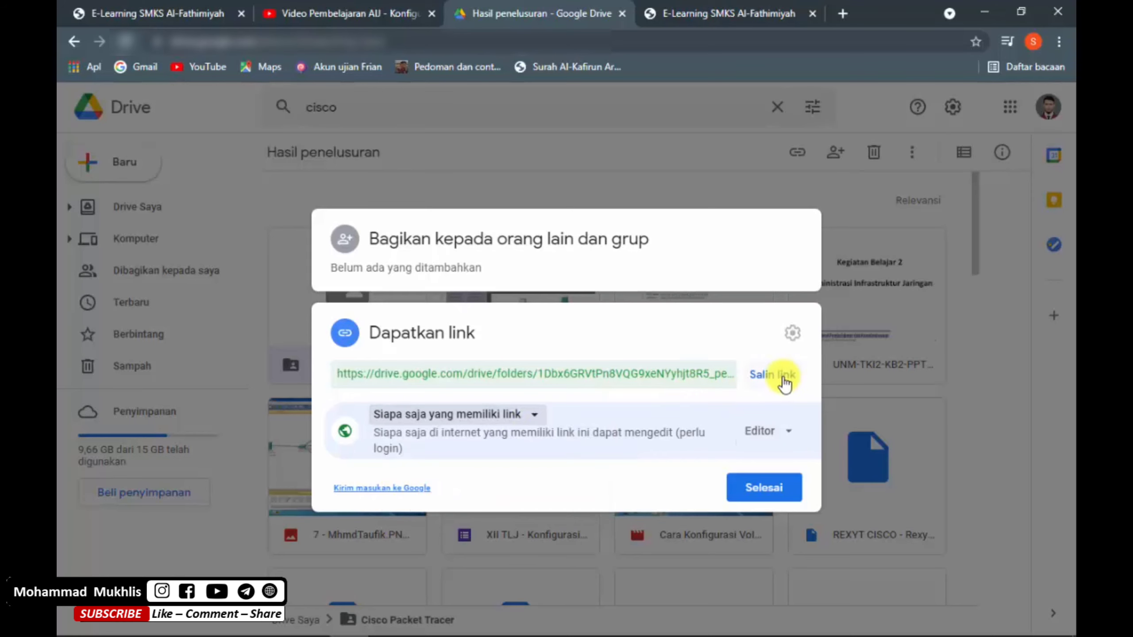
{"action": "left_click", "coordinate": [783, 385]}
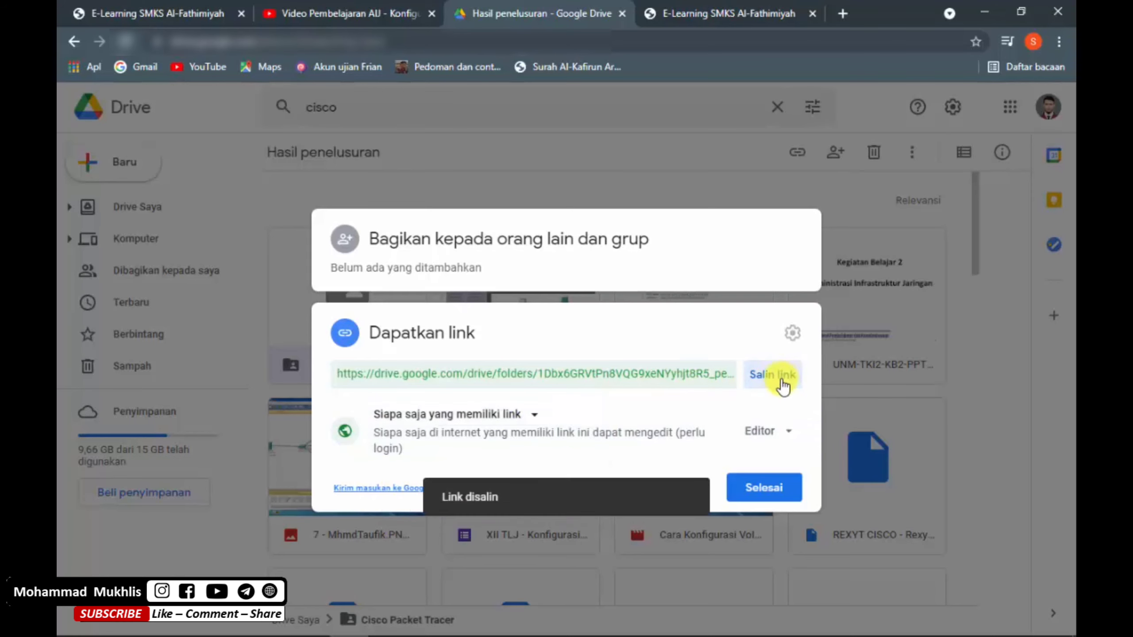
- Return to the e-learning lesson form and link the words "Download disini" to the copied Google Drive folder address
{"action": "left_click", "coordinate": [176, 3]}
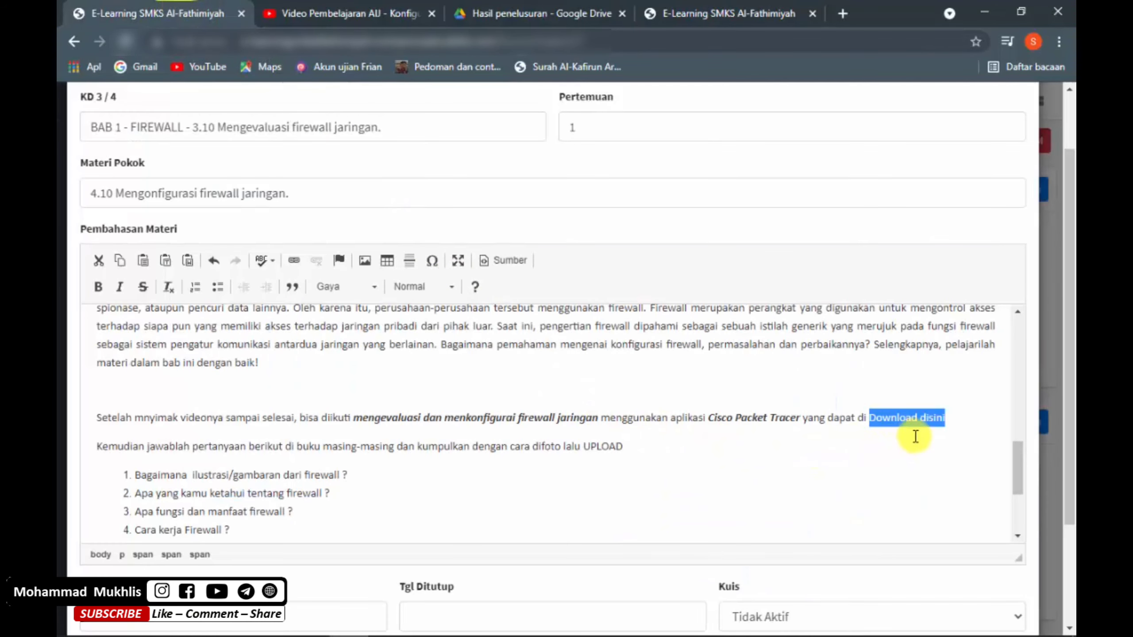
{"action": "left_click", "coordinate": [969, 414]}
{"action": "left_click_drag", "start_coordinate": [956, 420], "coordinate": [868, 417]}
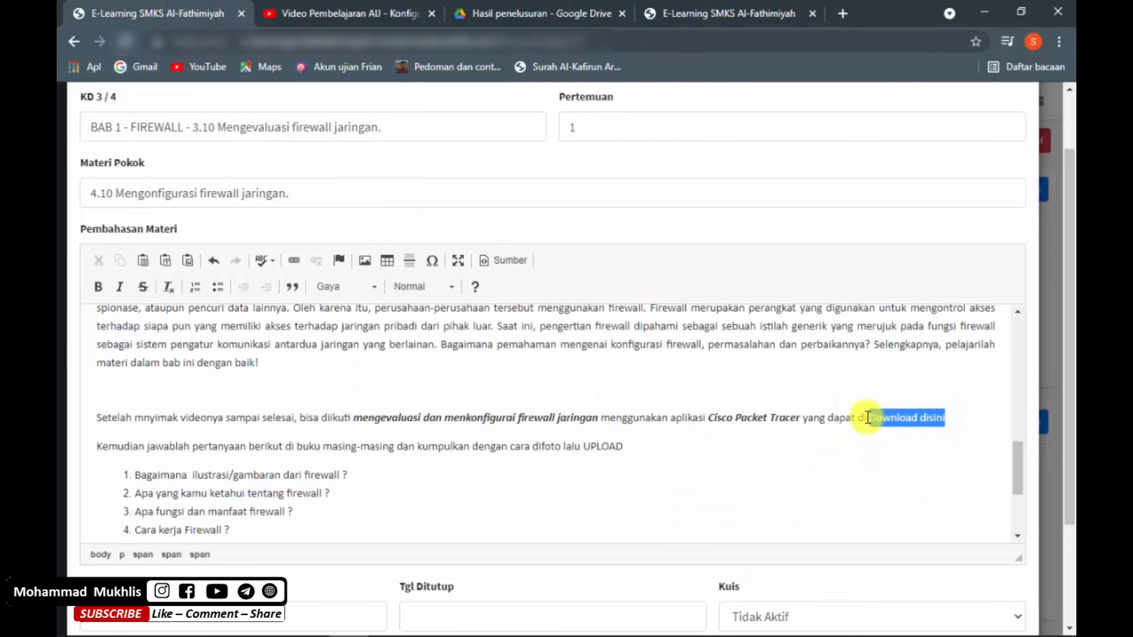
{"action": "left_click", "coordinate": [299, 263]}
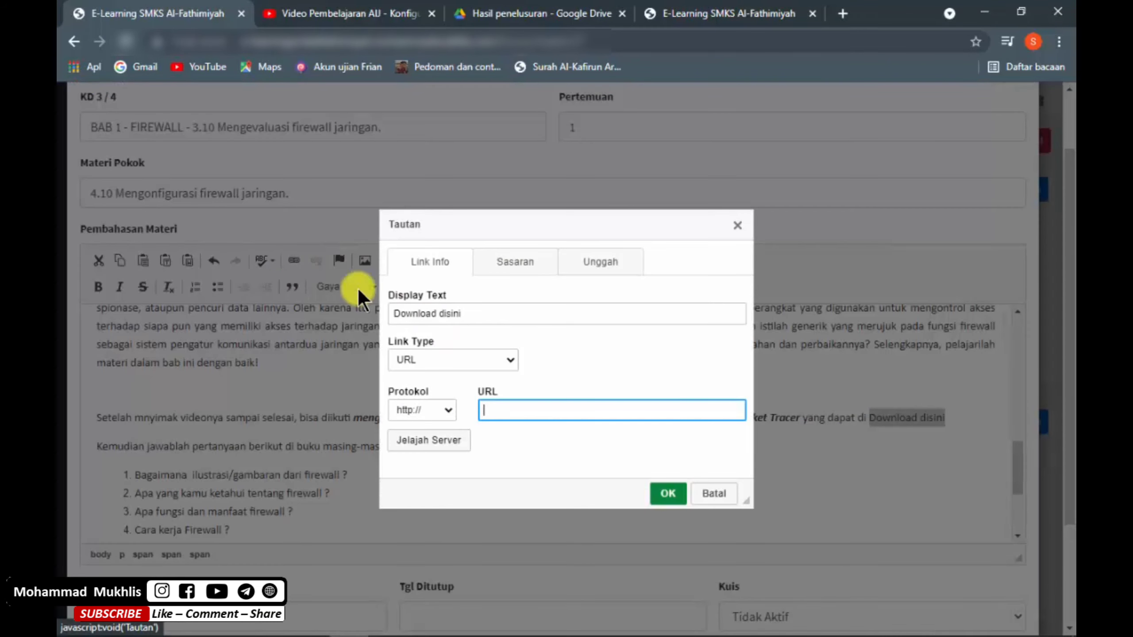
{"action": "right_click", "coordinate": [516, 410]}
{"action": "left_click", "coordinate": [557, 285]}
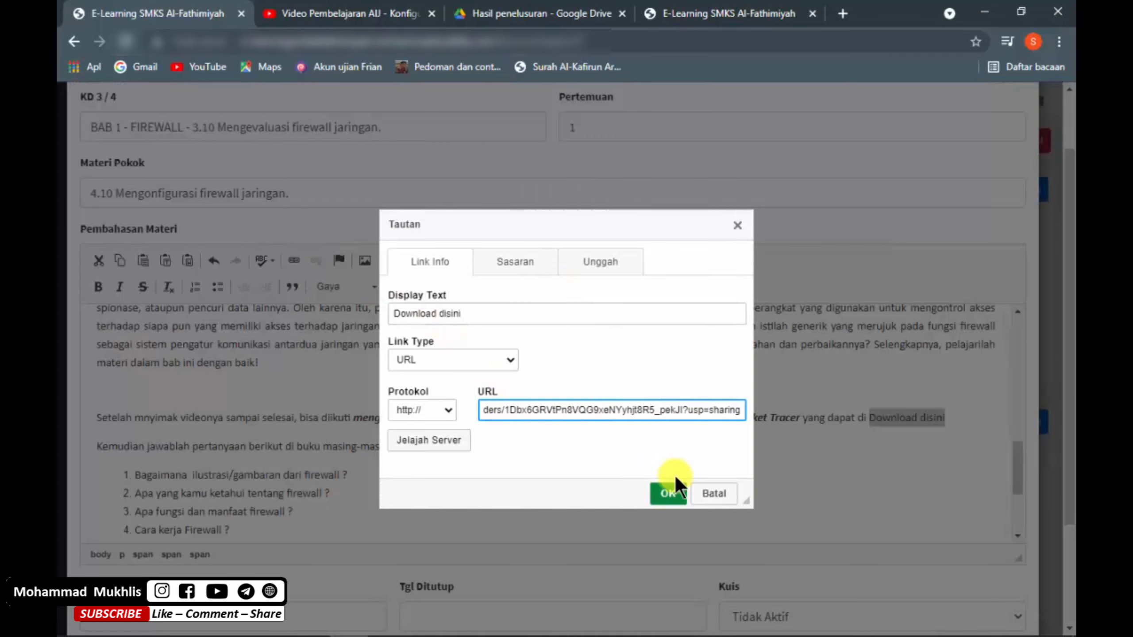
{"action": "left_click", "coordinate": [667, 494]}
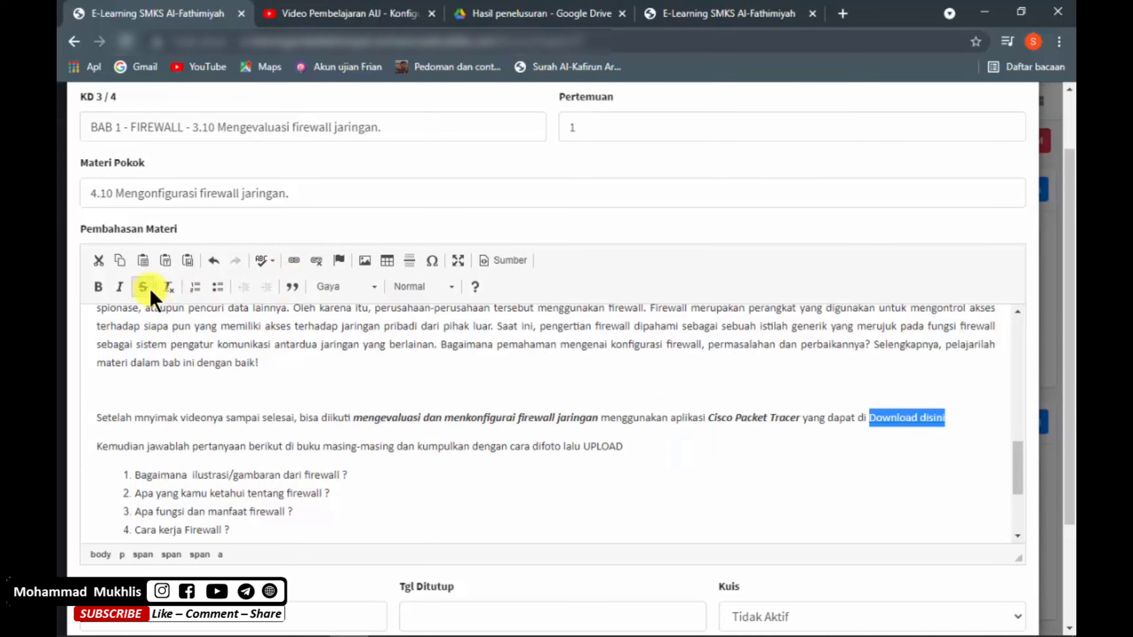
{"action": "left_click", "coordinate": [897, 454]}
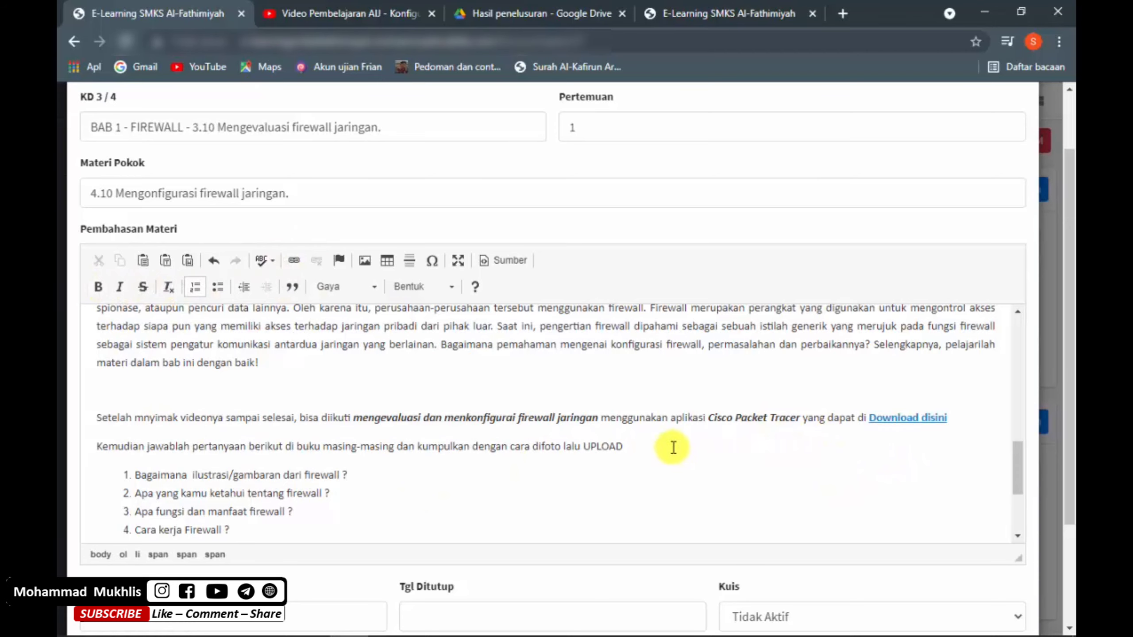
- Make the words "UPLOAD" and "difoto" bold in the sentence above the question list
{"action": "left_click_drag", "start_coordinate": [635, 446], "coordinate": [582, 446]}
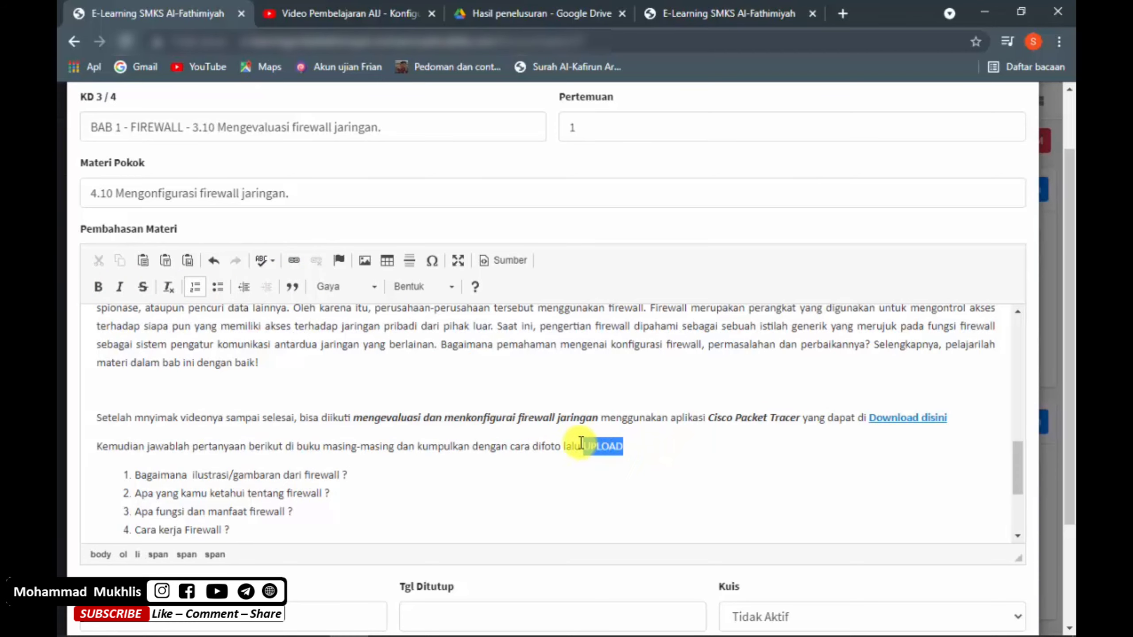
{"action": "left_click", "coordinate": [98, 287]}
{"action": "left_click", "coordinate": [537, 447]}
{"action": "left_click_drag", "start_coordinate": [562, 449], "coordinate": [532, 455]}
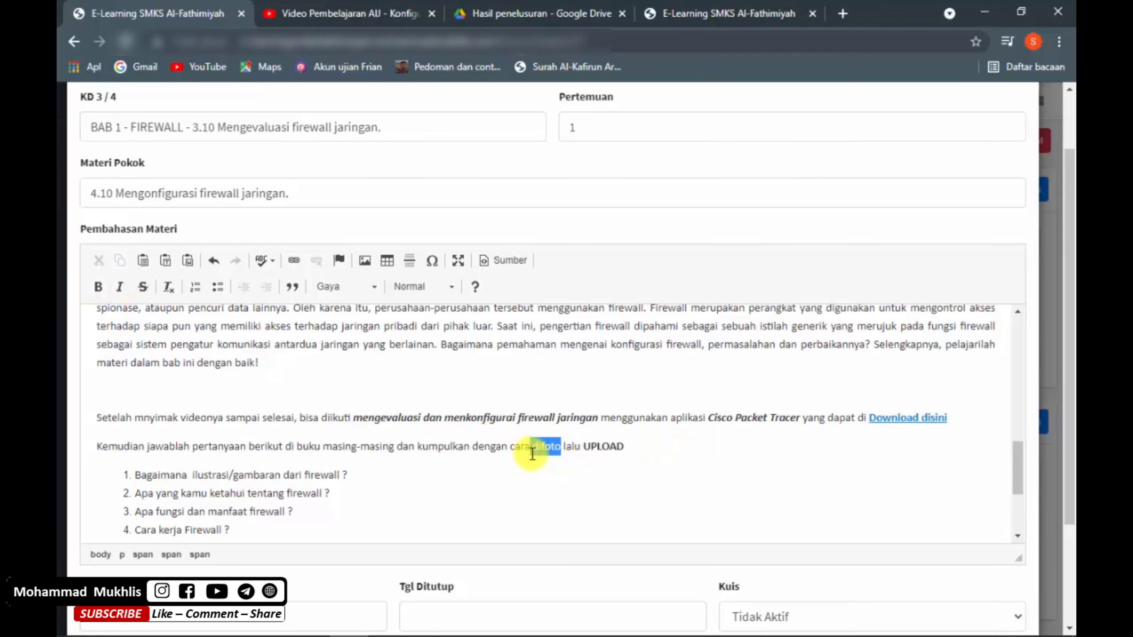
{"action": "left_click", "coordinate": [99, 286]}
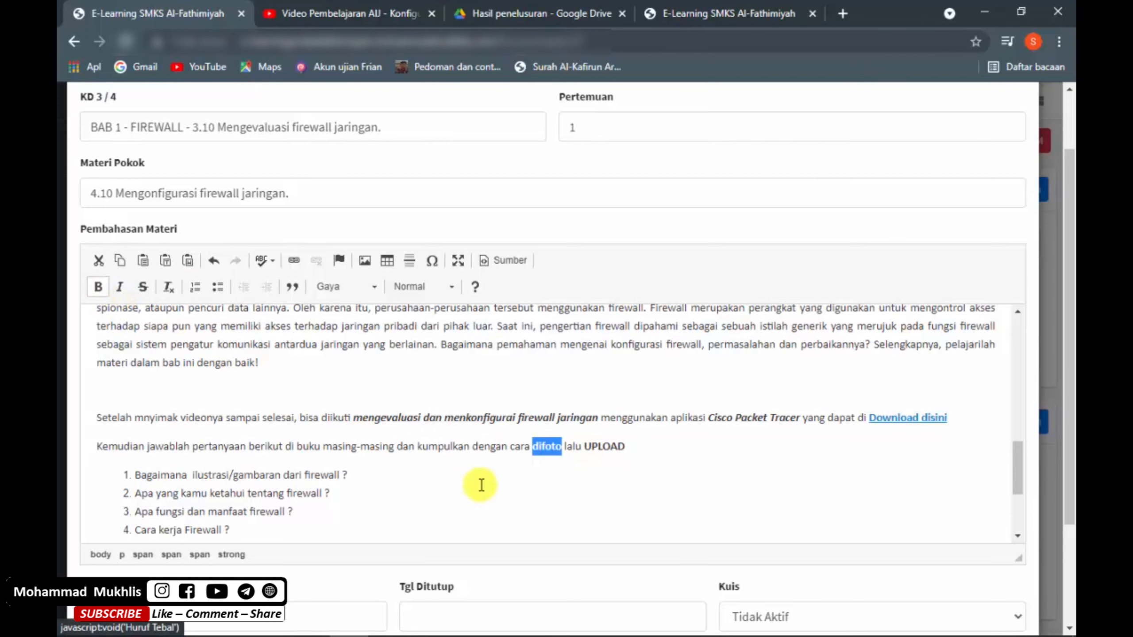
{"action": "left_click", "coordinate": [330, 492]}
- Make all four numbered firewall questions bold, from "Bagaimana ilustrasi/gambaran dari firewall ?" to "Cara kerja Firewall ?"
{"action": "scroll", "coordinate": [202, 463], "scroll_direction": "down", "scroll_amount": 2}
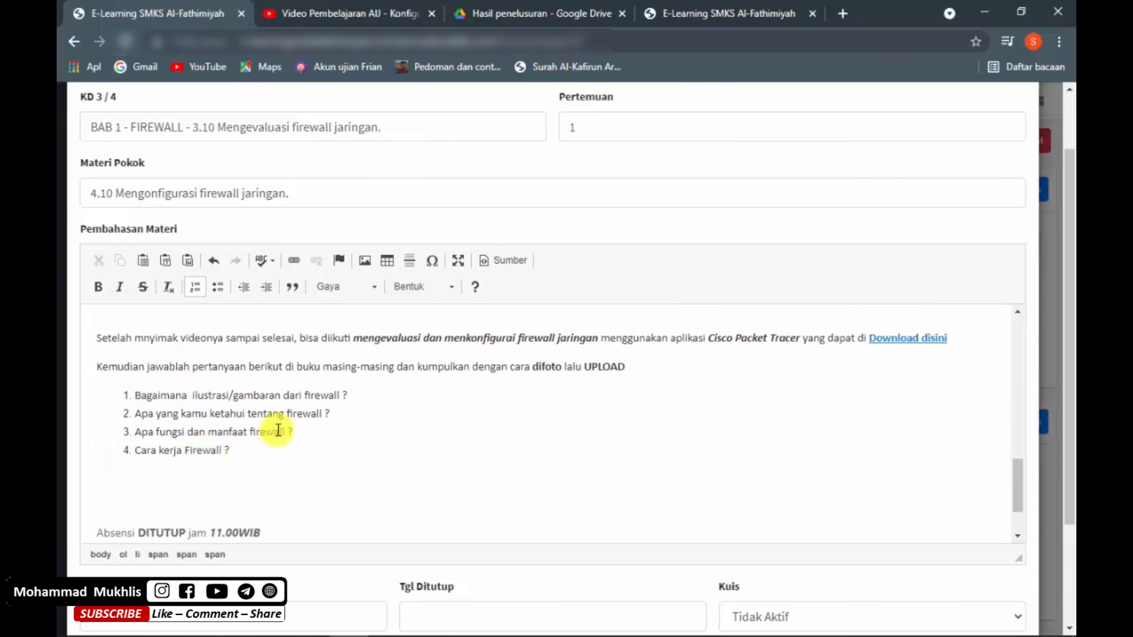
{"action": "left_click_drag", "start_coordinate": [229, 451], "coordinate": [133, 396]}
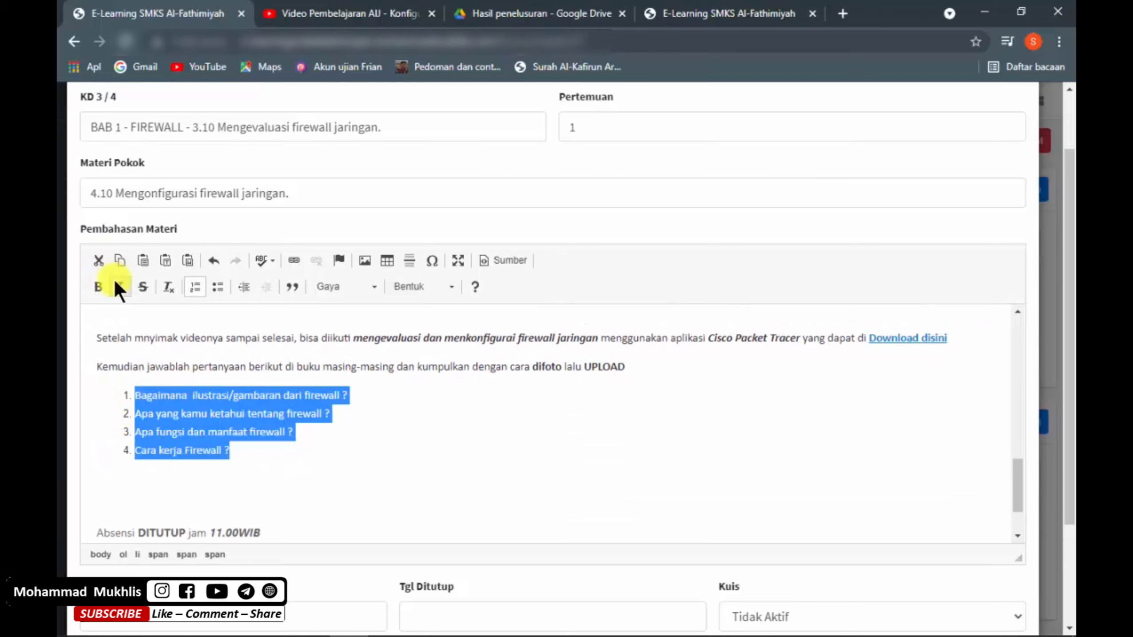
{"action": "left_click", "coordinate": [98, 287]}
{"action": "left_click", "coordinate": [290, 463]}
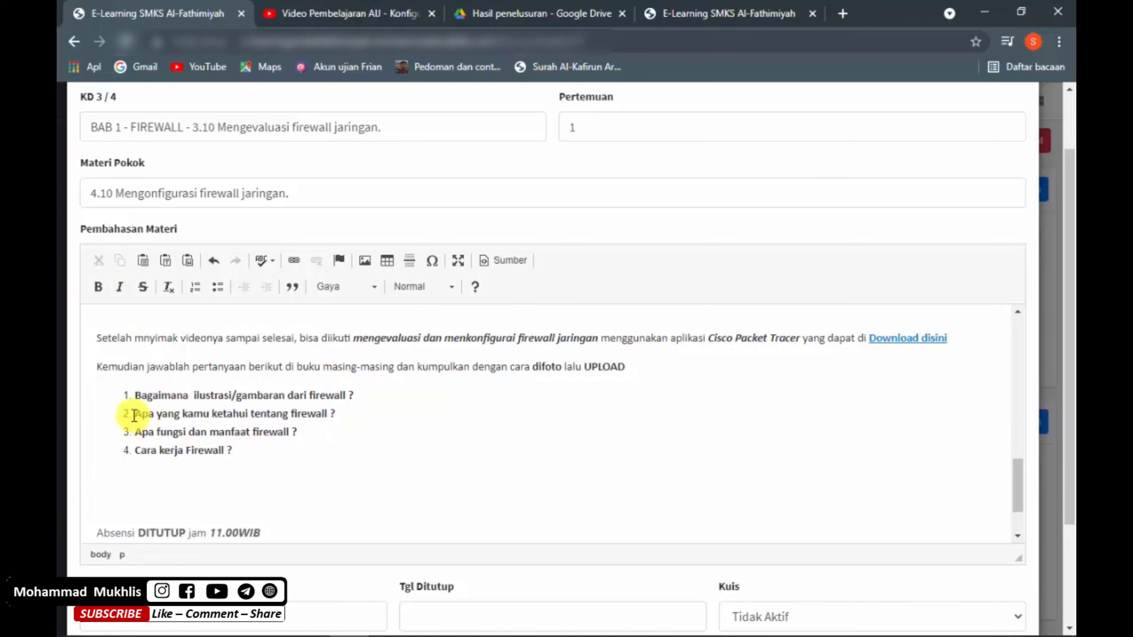
{"action": "scroll", "coordinate": [284, 462], "scroll_direction": "down", "scroll_amount": 2}
{"action": "scroll", "coordinate": [286, 462], "scroll_direction": "up", "scroll_amount": 3}
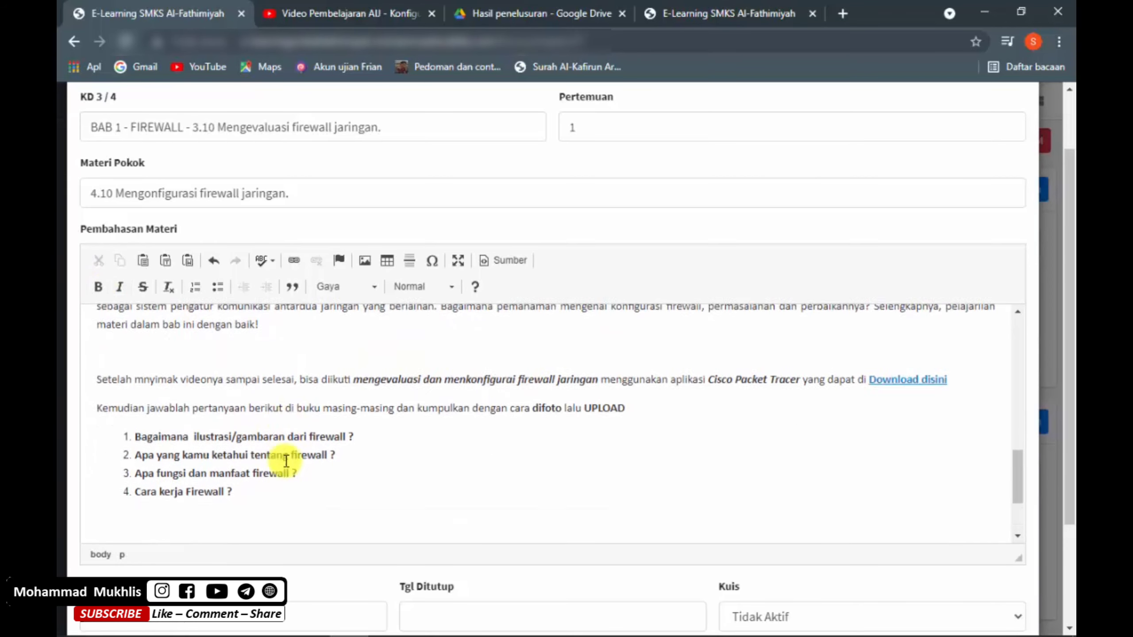
{"action": "scroll", "coordinate": [285, 461], "scroll_direction": "down", "scroll_amount": 6}
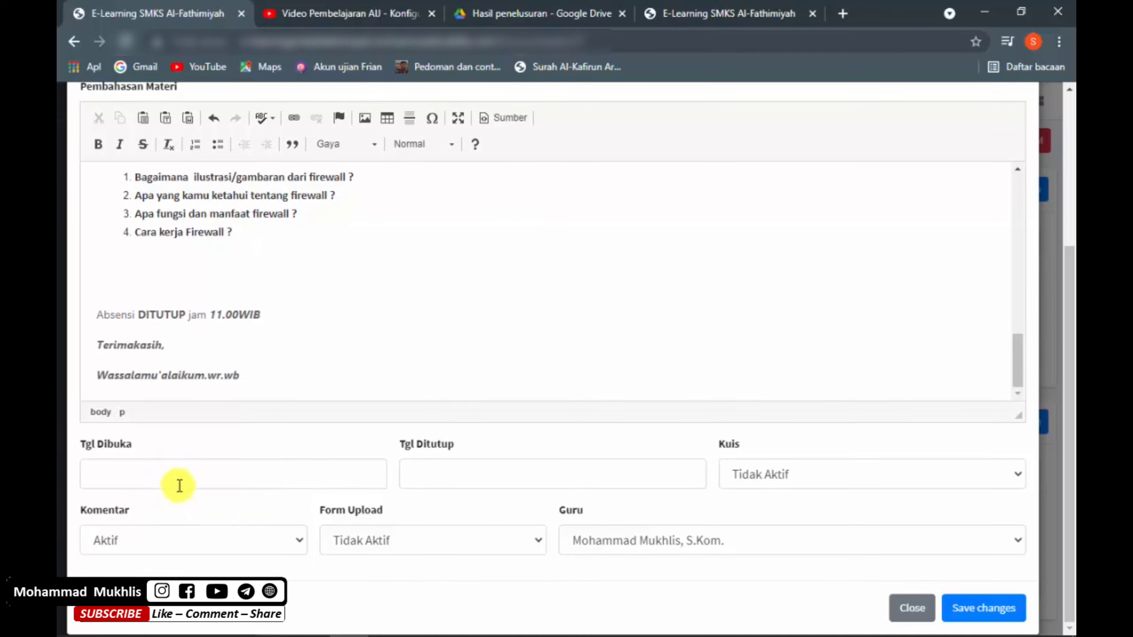
{"action": "left_click", "coordinate": [204, 478]}
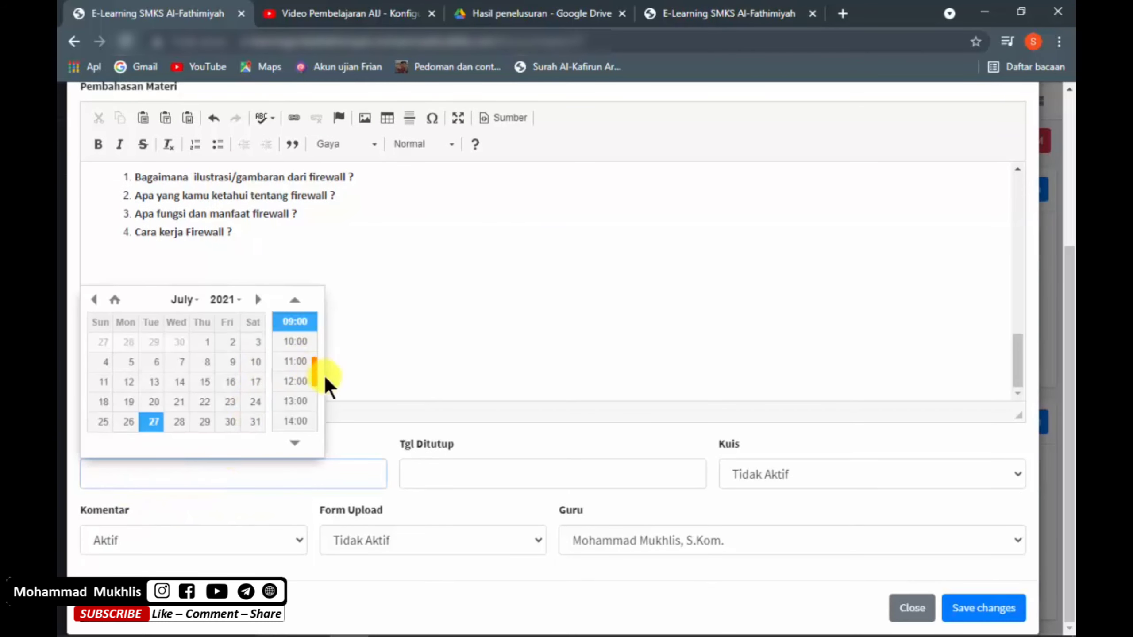
{"action": "scroll", "coordinate": [317, 372], "scroll_direction": "up", "scroll_amount": 3}
{"action": "left_click", "coordinate": [296, 364]}
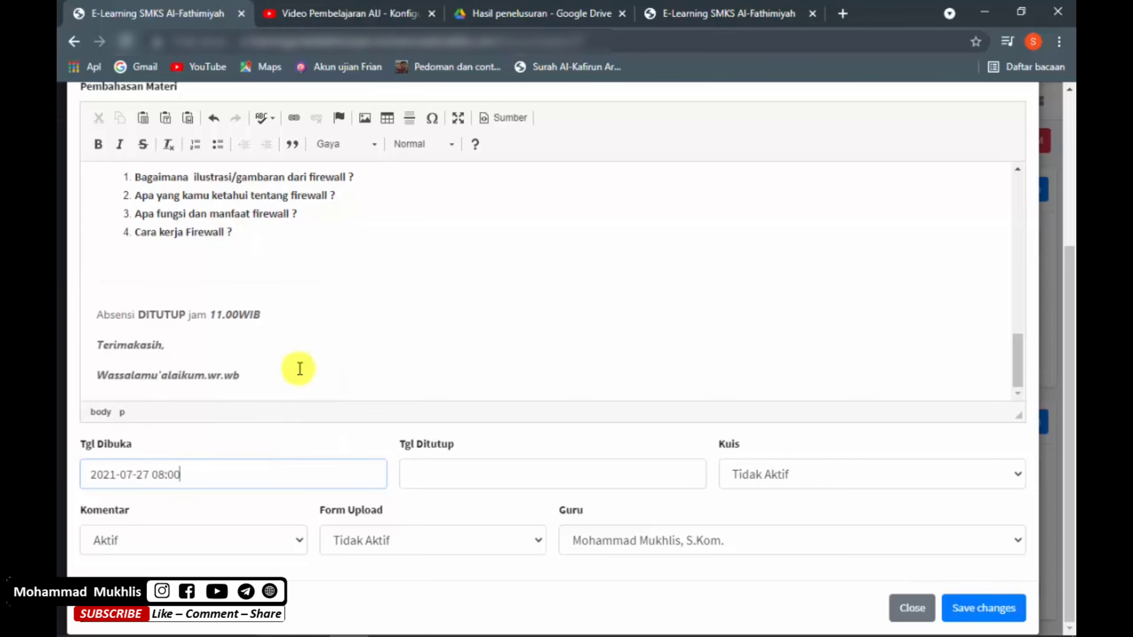
{"action": "left_click", "coordinate": [488, 479]}
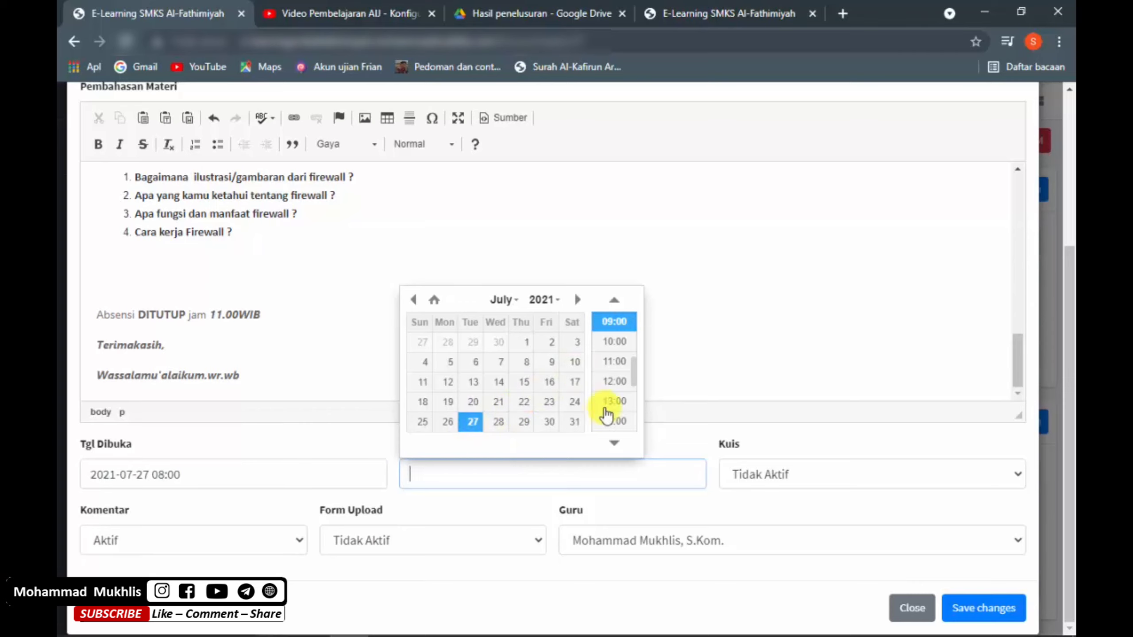
{"action": "scroll", "coordinate": [609, 420], "scroll_direction": "down", "scroll_amount": 1}
{"action": "left_click", "coordinate": [618, 351]}
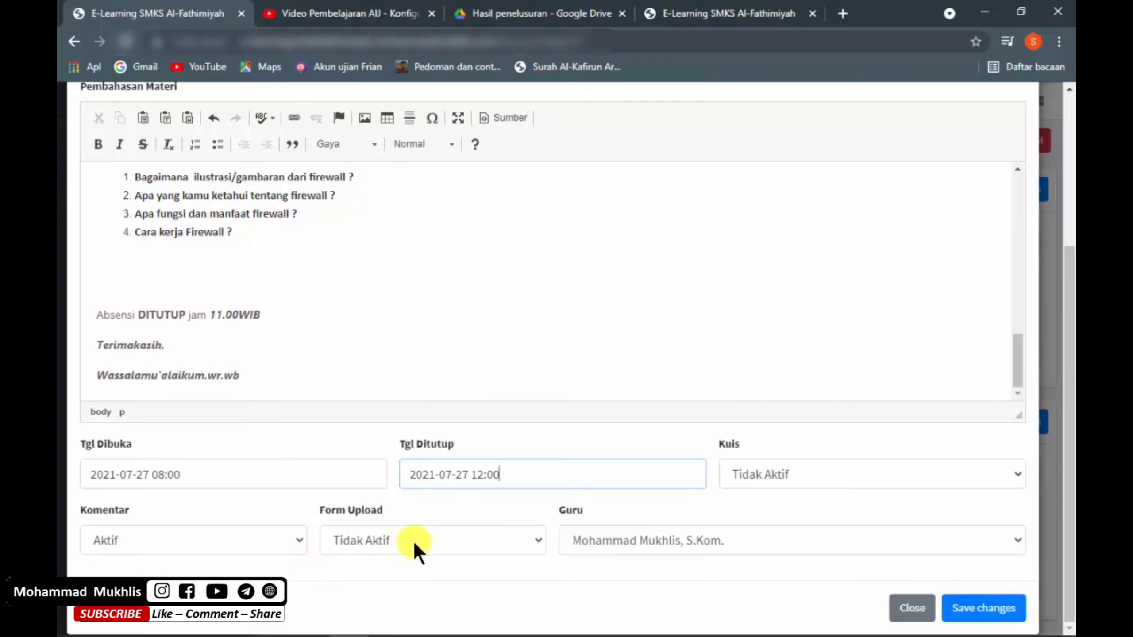
- Set Form Upload to Aktif, keep the listed teacher, and save the lesson
{"action": "left_click", "coordinate": [497, 541]}
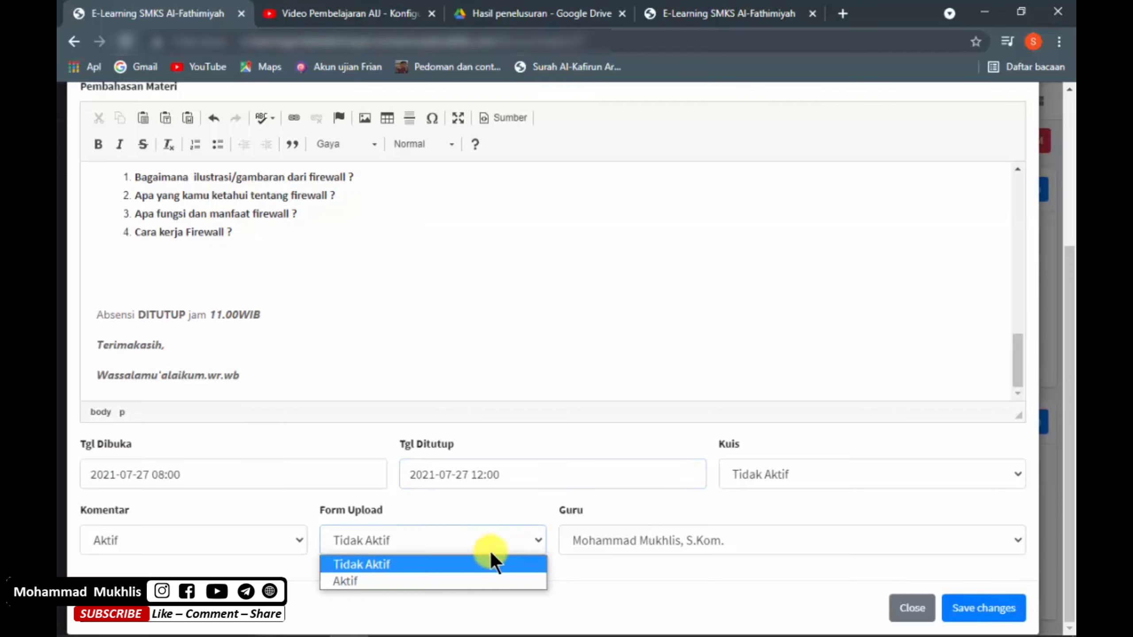
{"action": "left_click", "coordinate": [349, 580]}
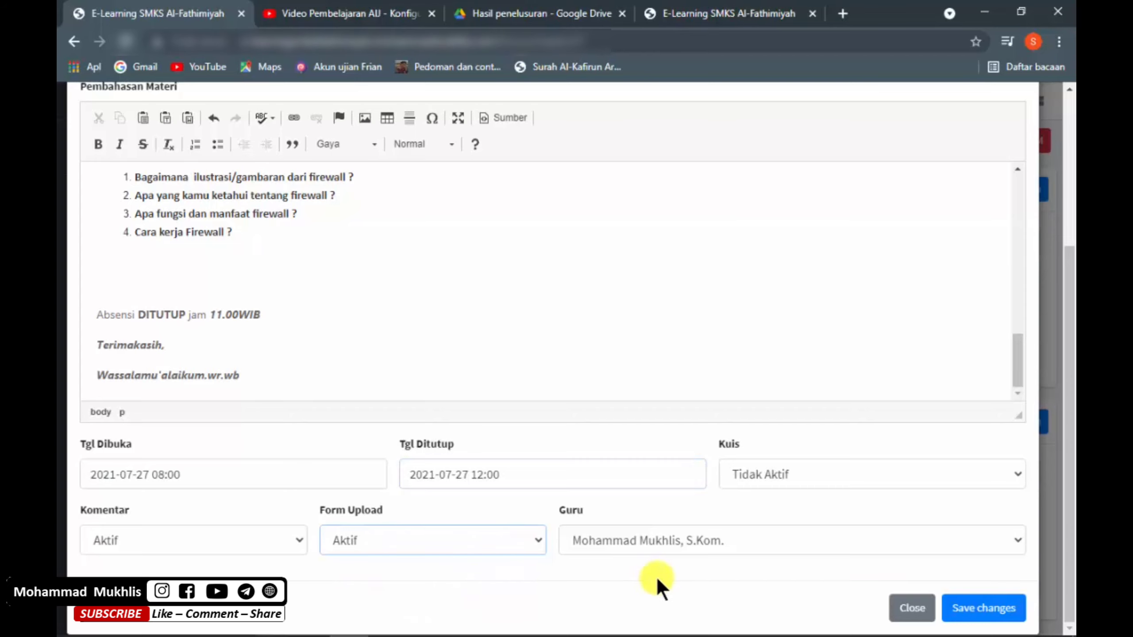
{"action": "left_click", "coordinate": [733, 541]}
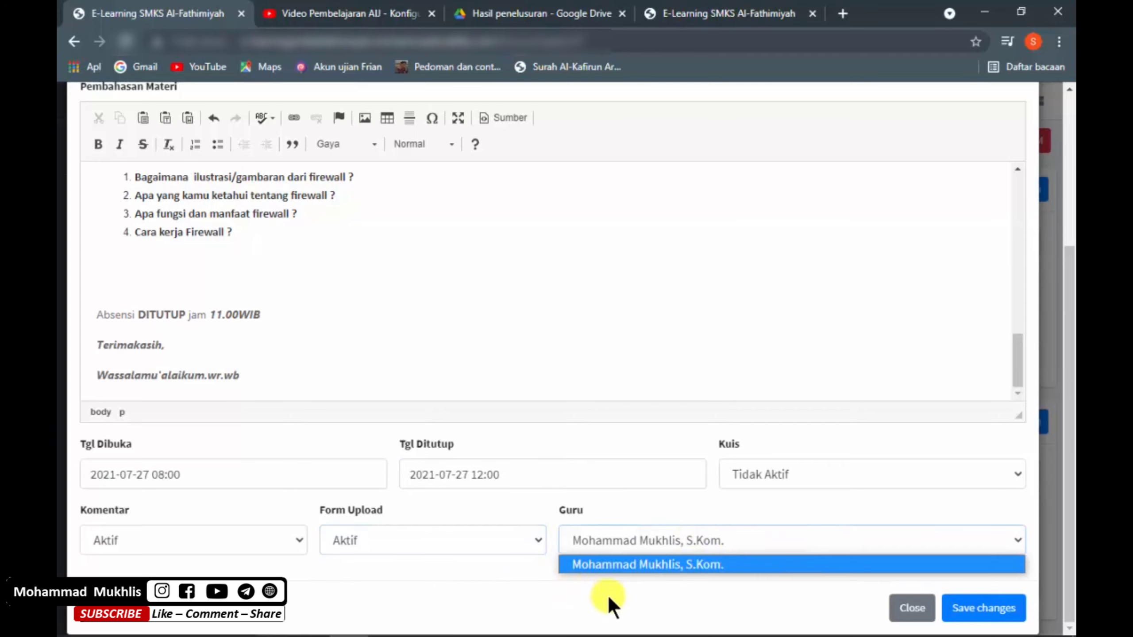
{"action": "left_click", "coordinate": [750, 599]}
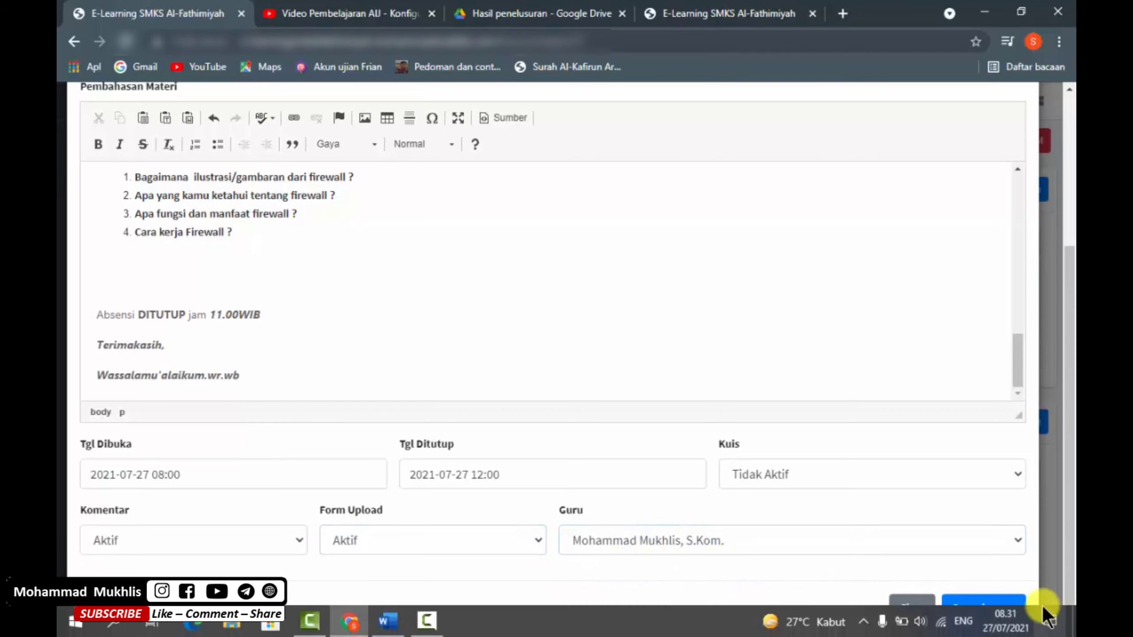
{"action": "left_click", "coordinate": [998, 603]}
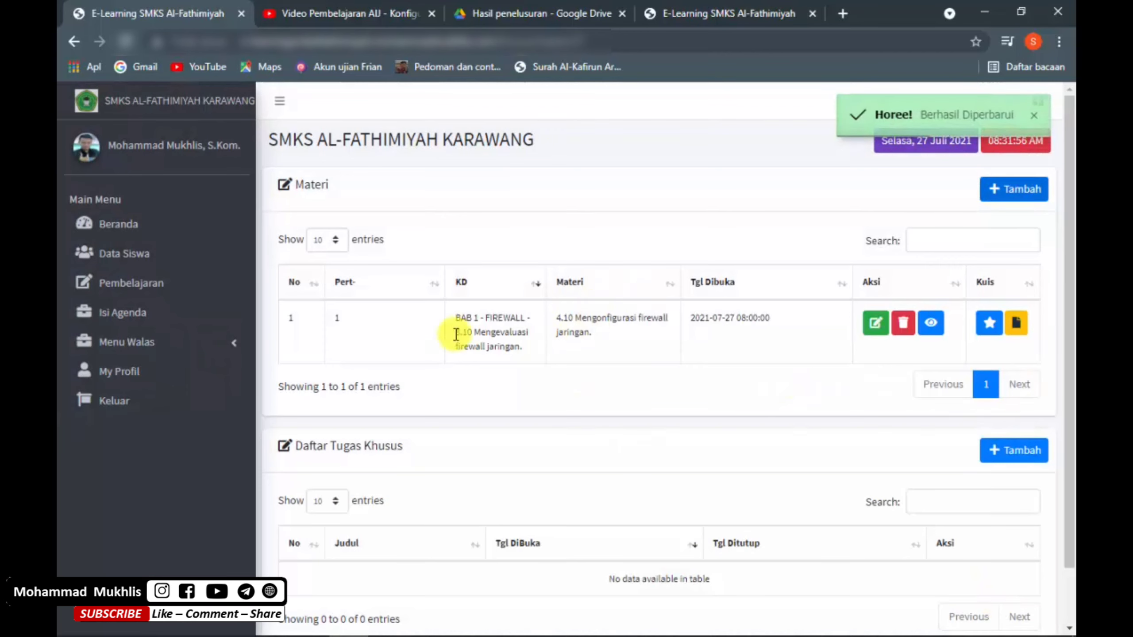
- Check the saved firewall lesson's KD and Materi entries in the list, then view the lesson page and review its content
{"action": "mouse_move", "coordinate": [461, 317]}
{"action": "left_mouse_down"}
{"action": "mouse_move", "coordinate": [495, 321]}
{"action": "mouse_move", "coordinate": [520, 343]}
{"action": "mouse_move", "coordinate": [492, 344]}
{"action": "mouse_move", "coordinate": [472, 327]}
{"action": "left_mouse_up"}
{"action": "left_click", "coordinate": [568, 342]}
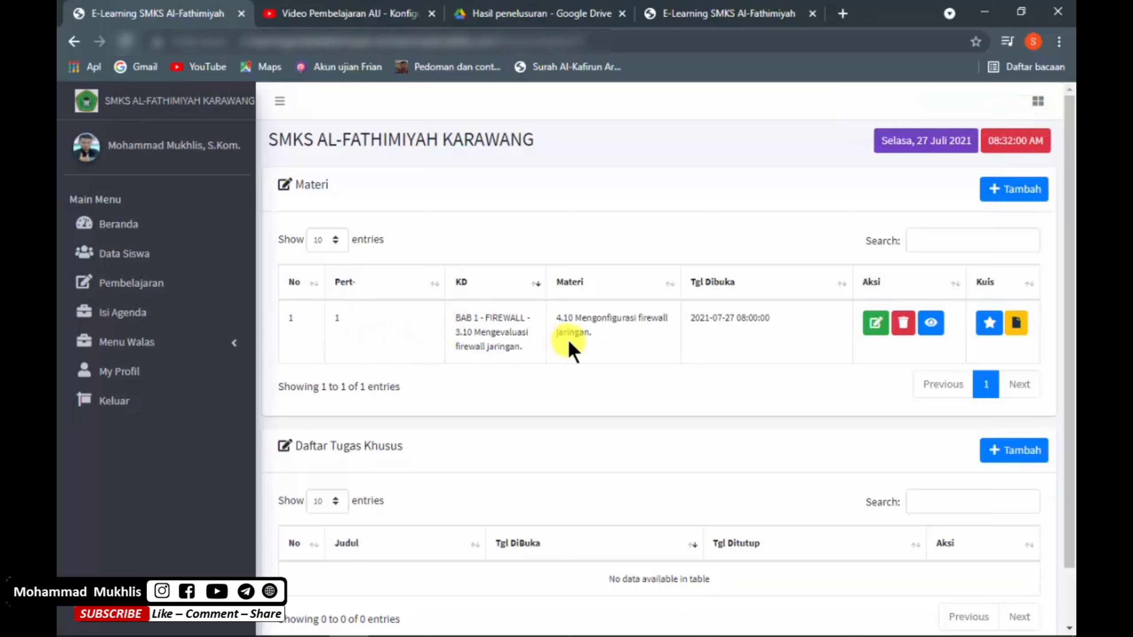
{"action": "left_click_drag", "start_coordinate": [600, 339], "coordinate": [566, 320]}
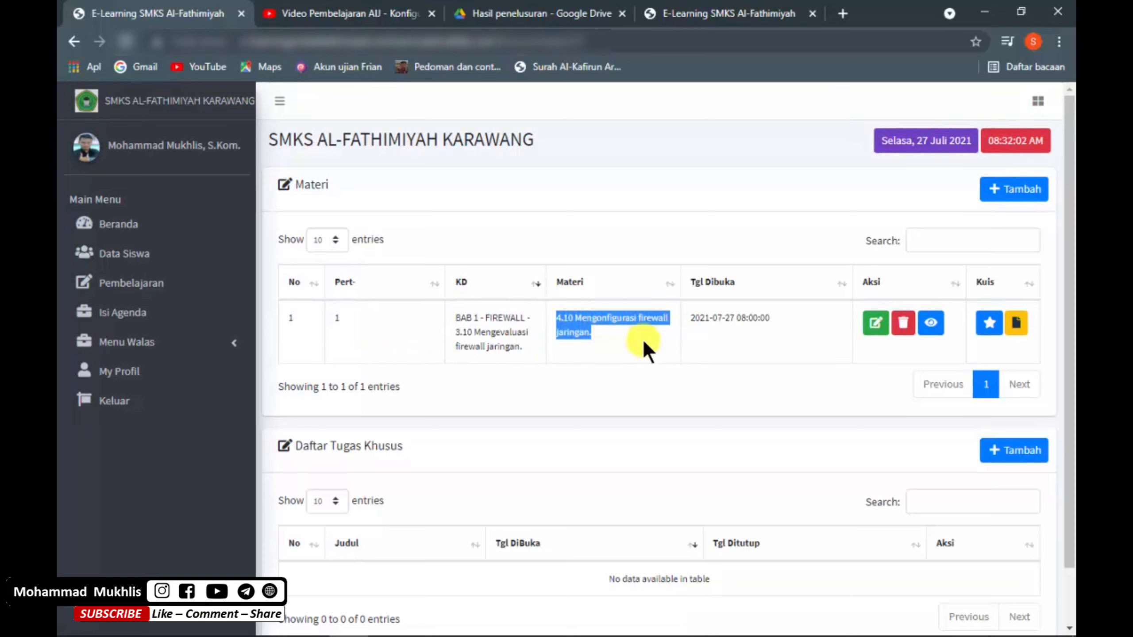
{"action": "left_click", "coordinate": [933, 332]}
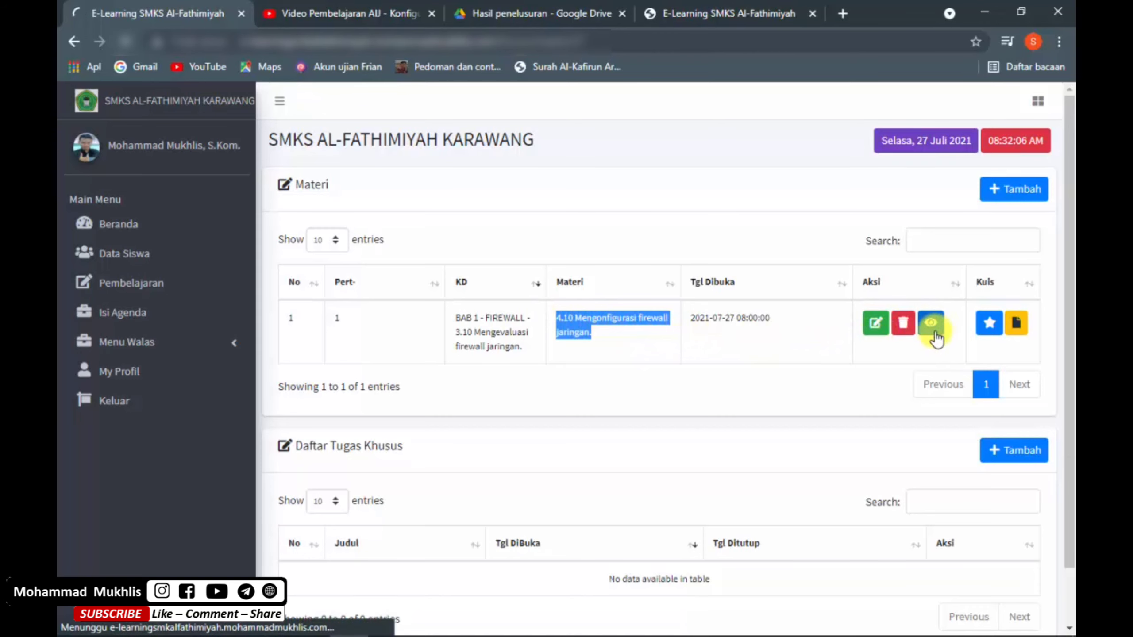
{"action": "scroll", "coordinate": [488, 316], "scroll_direction": "down", "scroll_amount": 5}
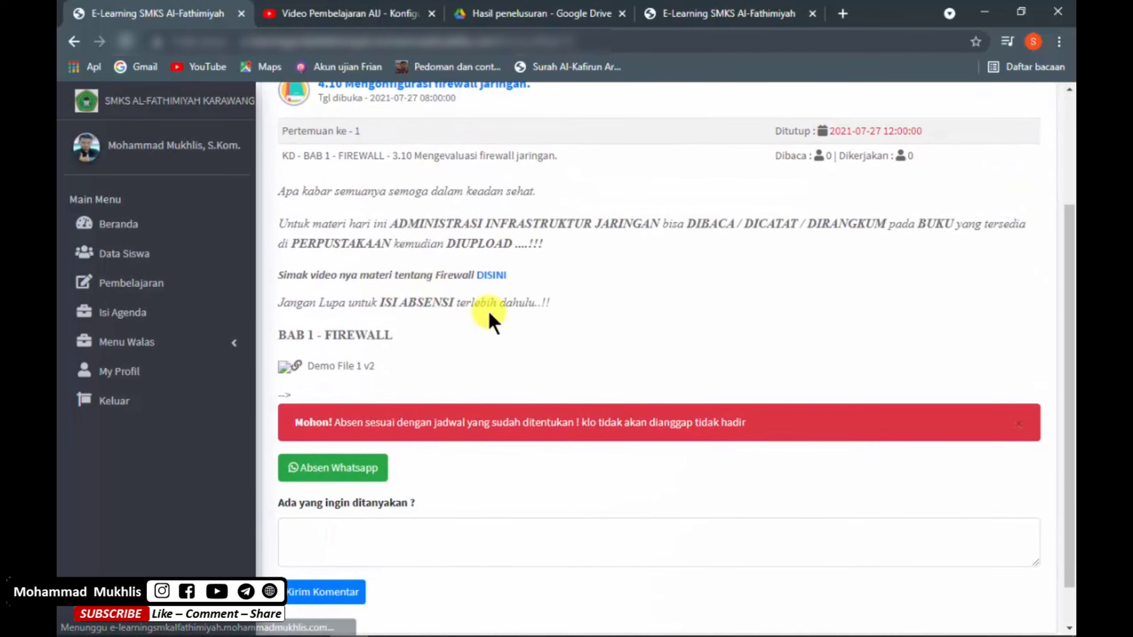
{"action": "scroll", "coordinate": [354, 379], "scroll_direction": "down", "scroll_amount": 2}
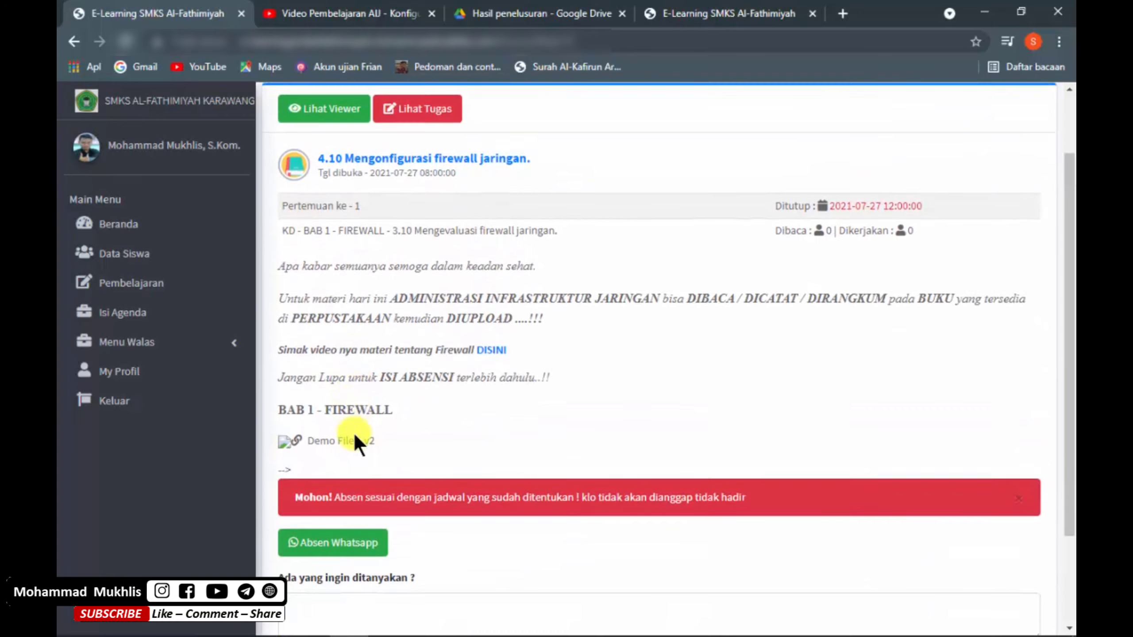
{"action": "scroll", "coordinate": [352, 431], "scroll_direction": "down", "scroll_amount": 2}
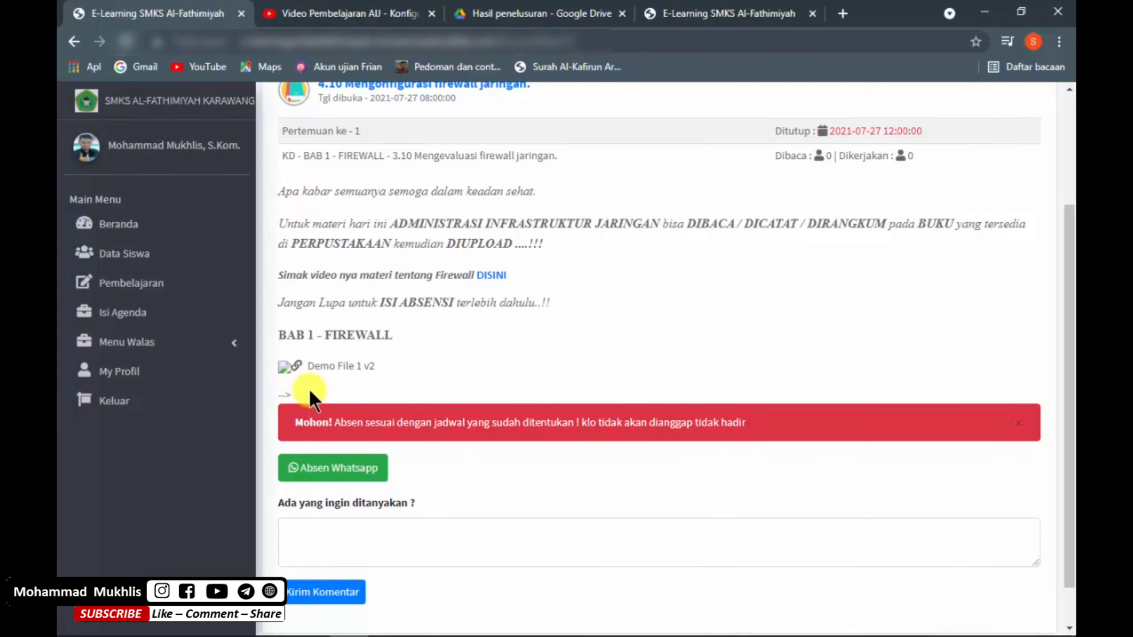
{"action": "scroll", "coordinate": [373, 370], "scroll_direction": "up", "scroll_amount": 2}
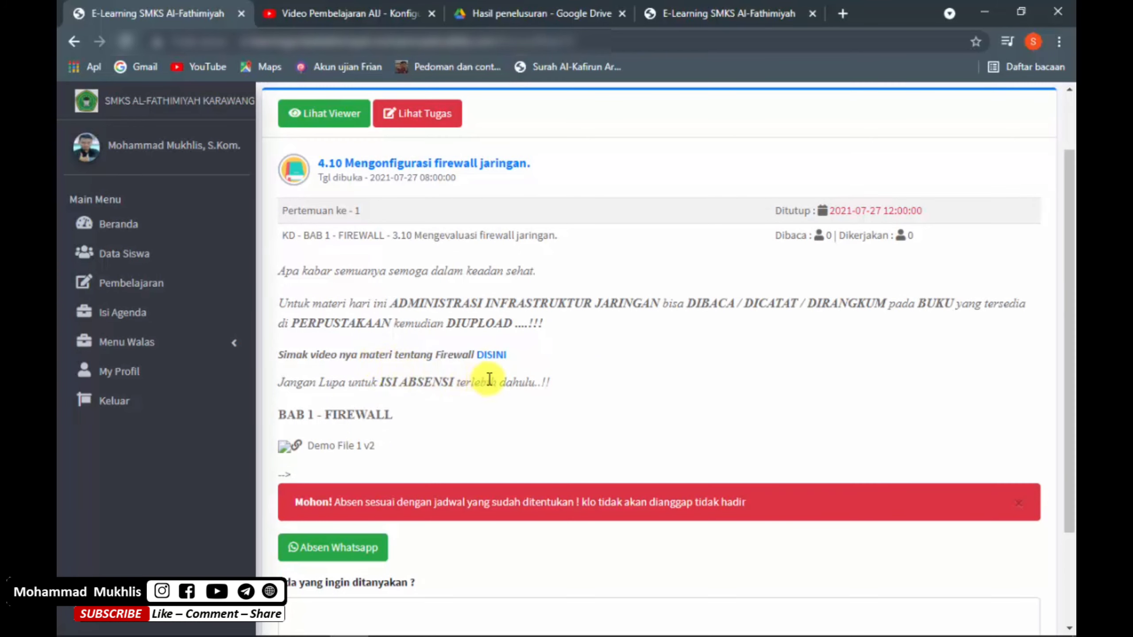
- Follow the lesson's DISINI link, skip the ads, and spot-check the firewall video at about 0:49 and 2:40
{"action": "left_click", "coordinate": [492, 355]}
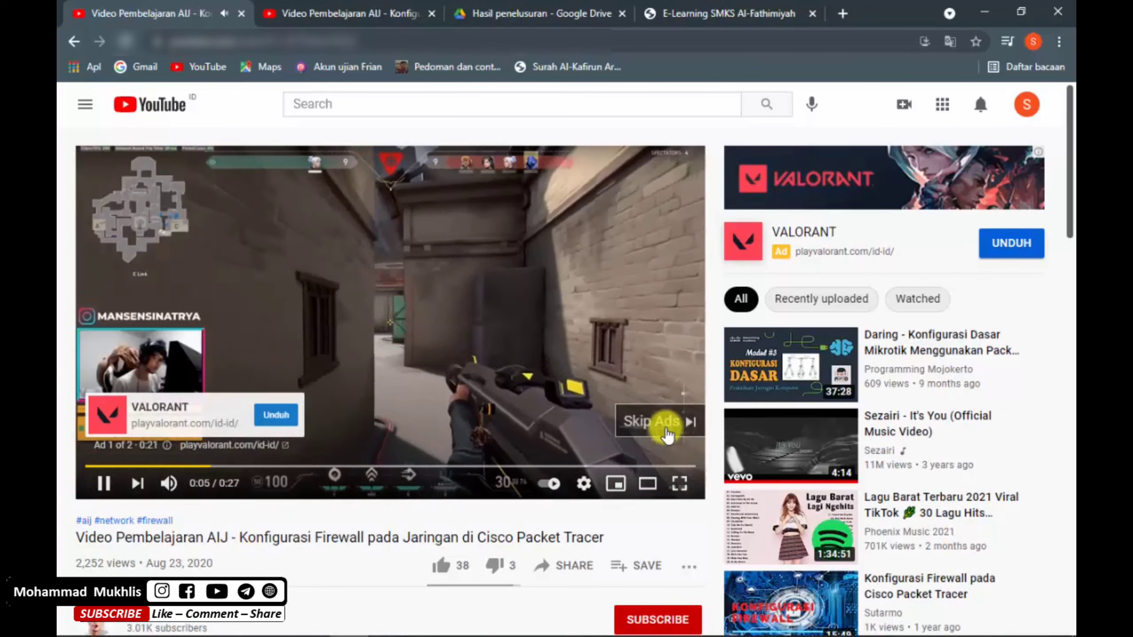
{"action": "left_click", "coordinate": [666, 435]}
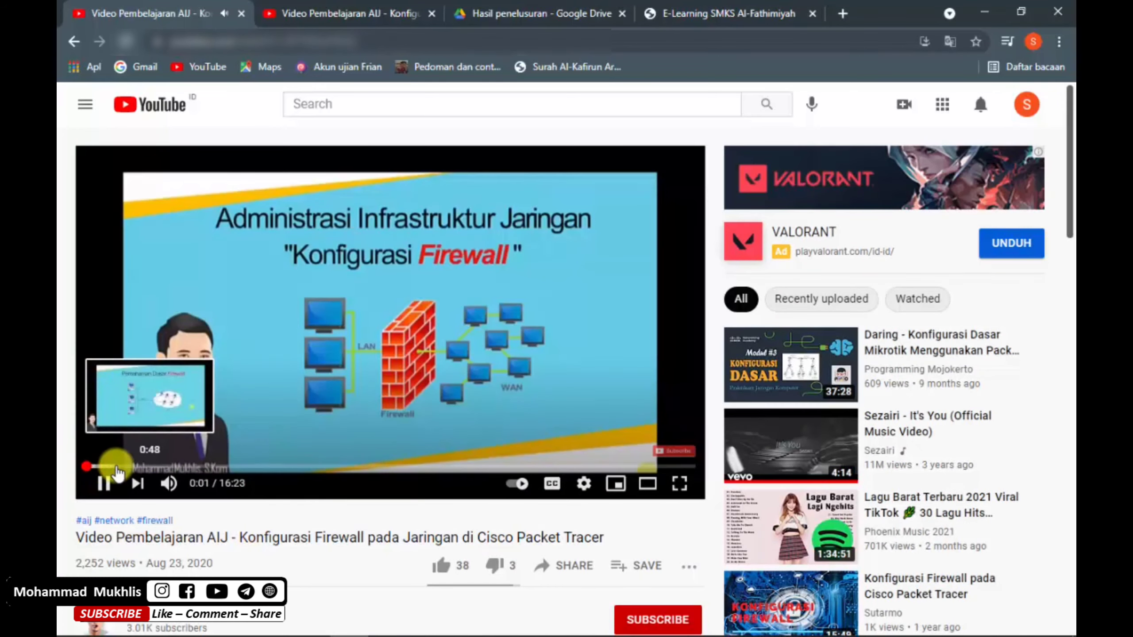
{"action": "left_click", "coordinate": [117, 469]}
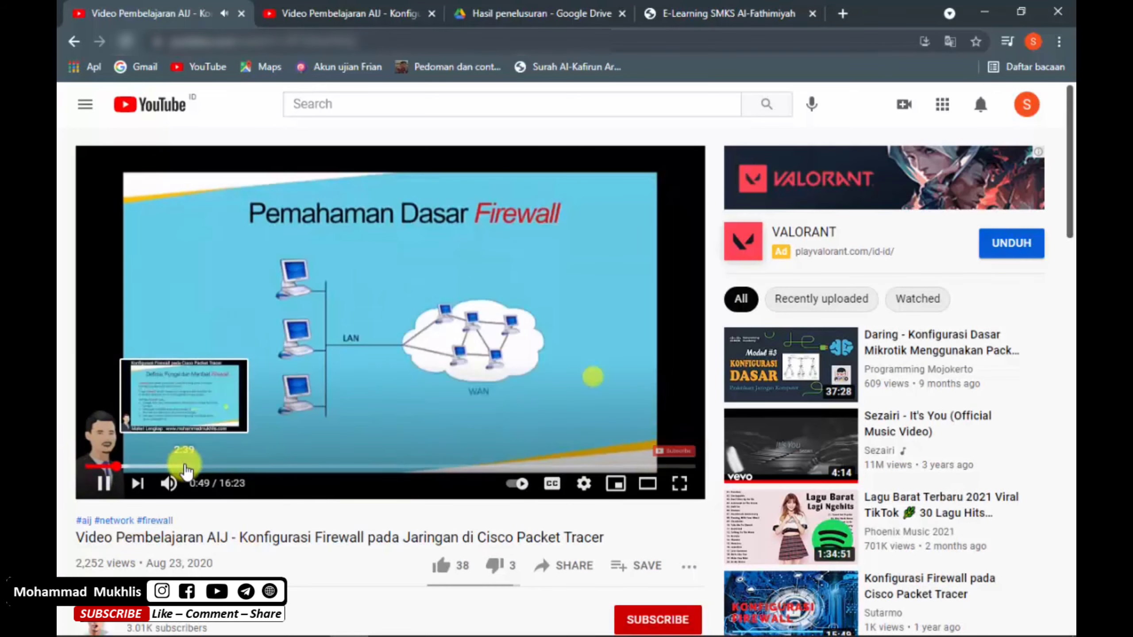
{"action": "left_click", "coordinate": [185, 467]}
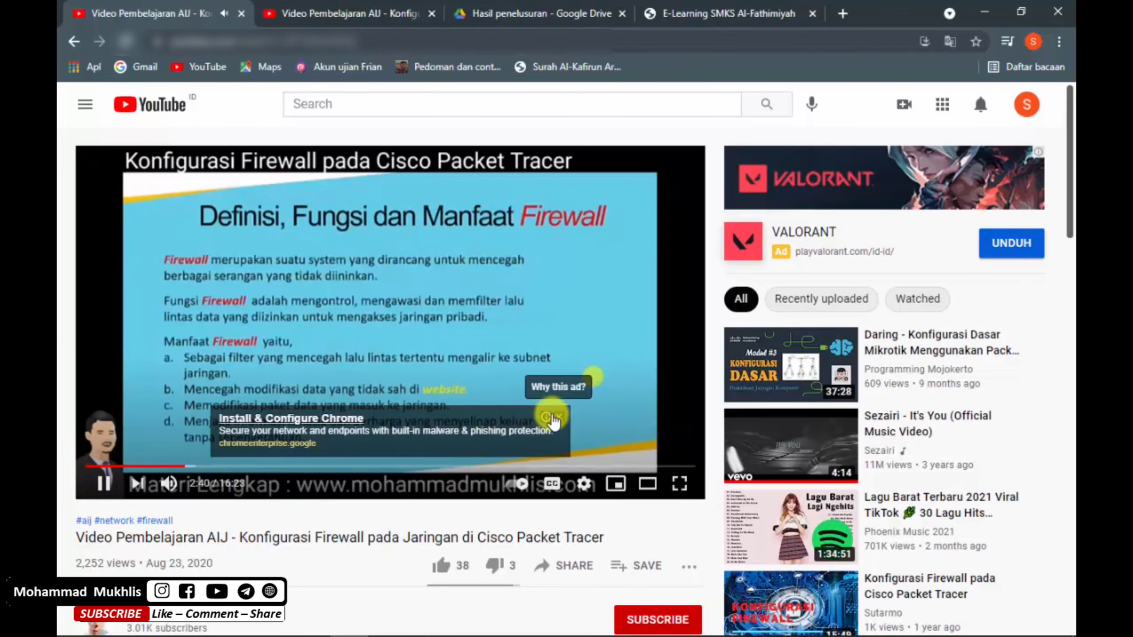
{"action": "left_click", "coordinate": [559, 417]}
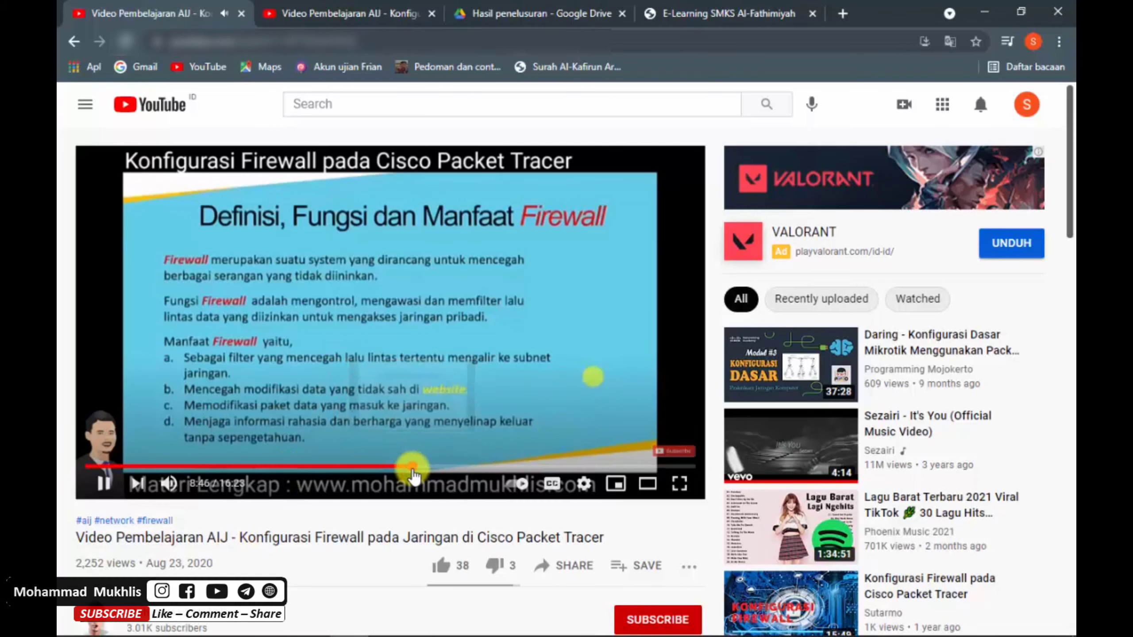
- Spot-check the firewall video at about 8:46 and pause playback
{"action": "left_click", "coordinate": [411, 467]}
{"action": "left_click", "coordinate": [564, 407]}
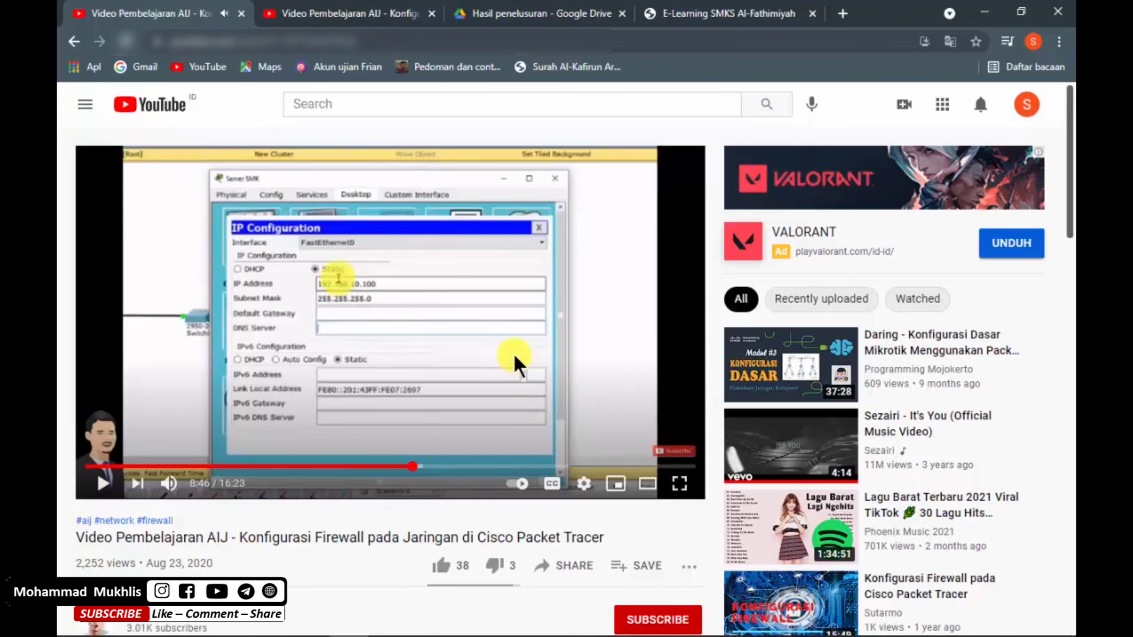
{"action": "left_click", "coordinate": [537, 375]}
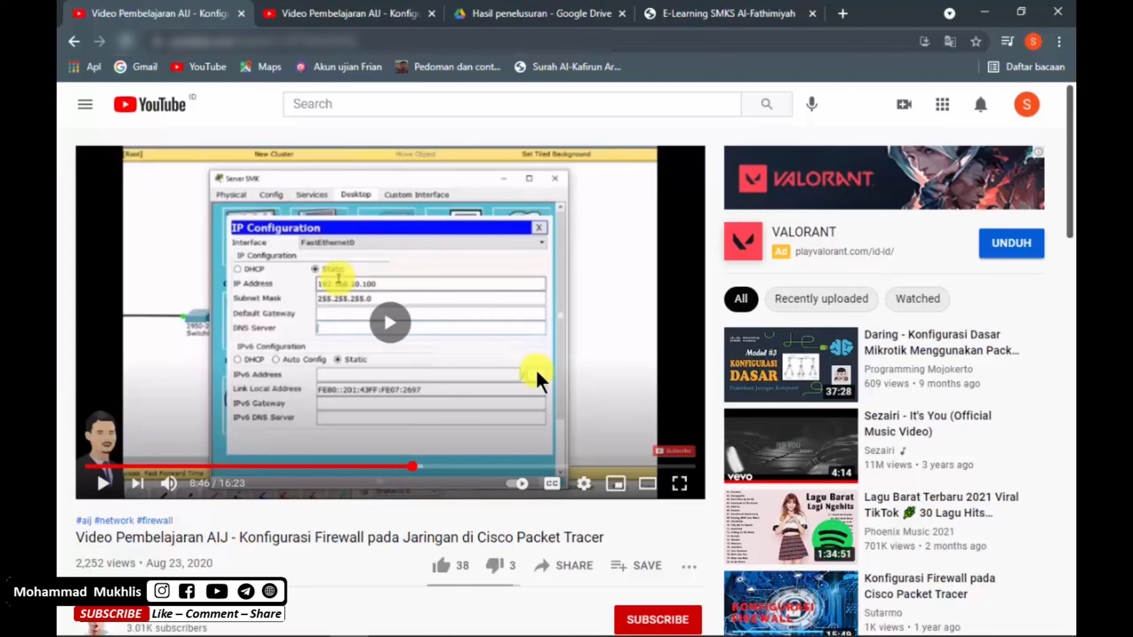
- Leave the video, return through the firewall lesson page to its Materi list, and open the Pembelajaran course overview
{"action": "left_click", "coordinate": [688, 17]}
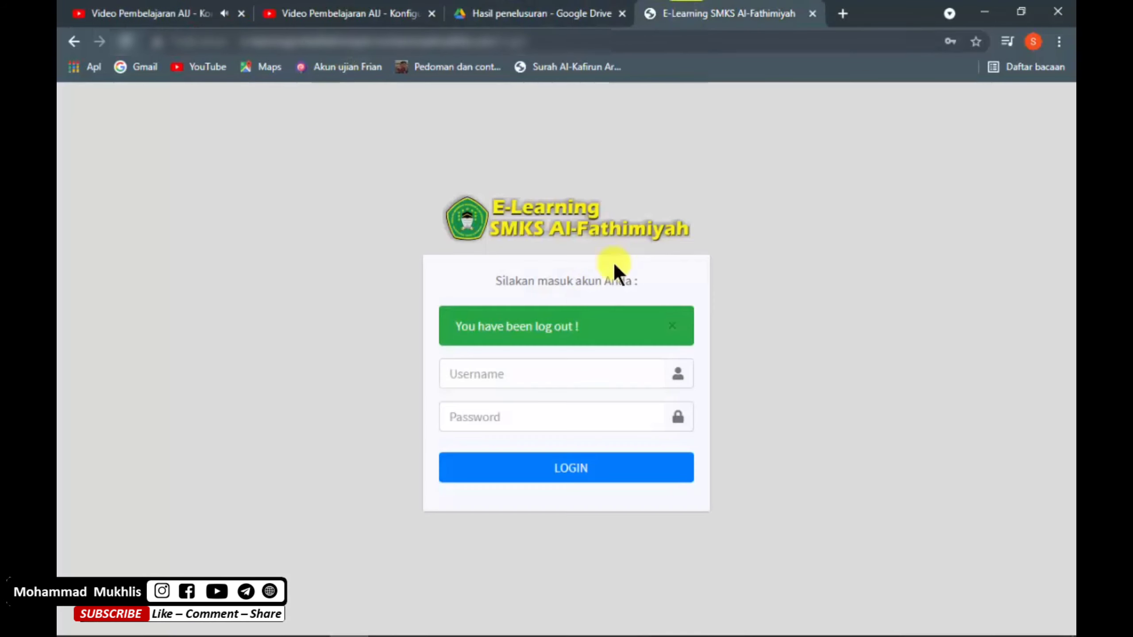
{"action": "left_click", "coordinate": [125, 13]}
{"action": "left_click", "coordinate": [87, 43]}
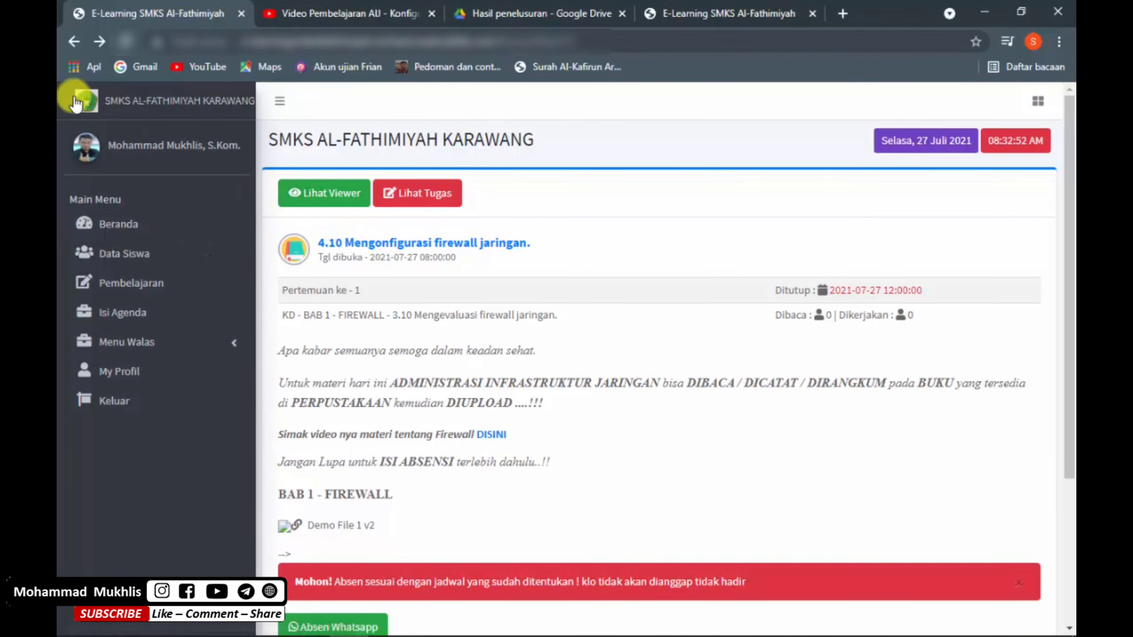
{"action": "left_click", "coordinate": [73, 40]}
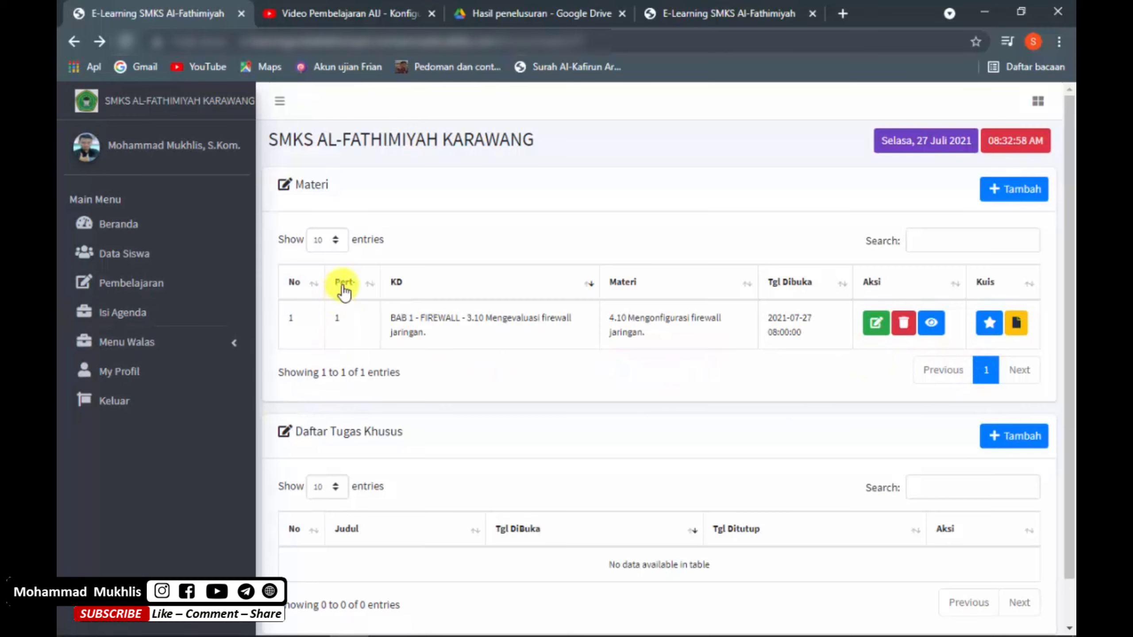
{"action": "left_click", "coordinate": [139, 288]}
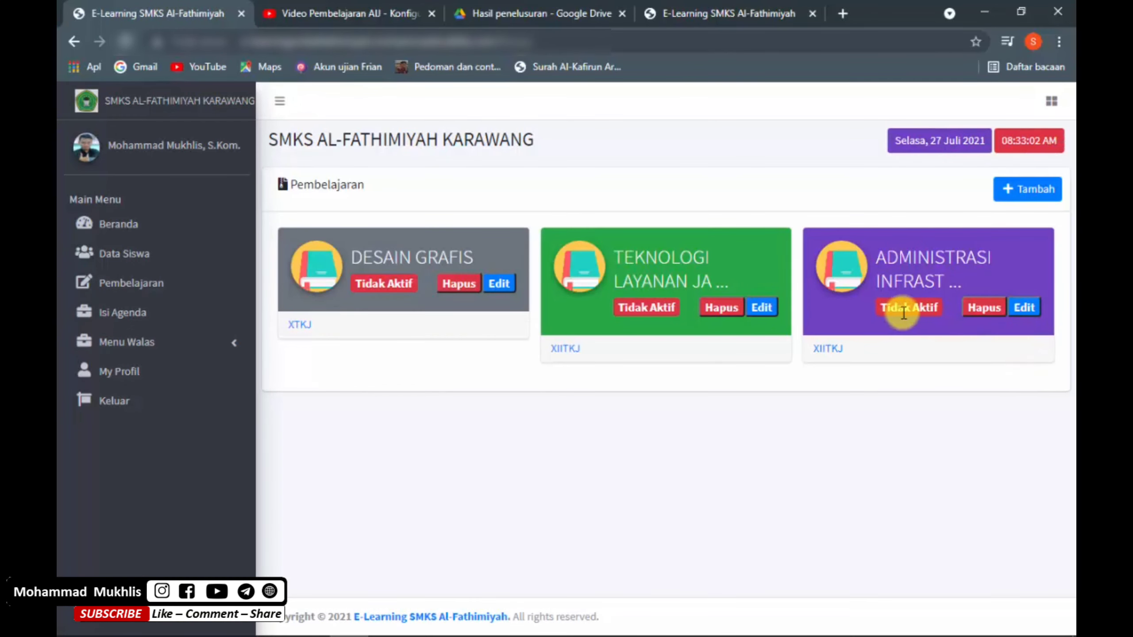
{"action": "left_click", "coordinate": [1022, 313]}
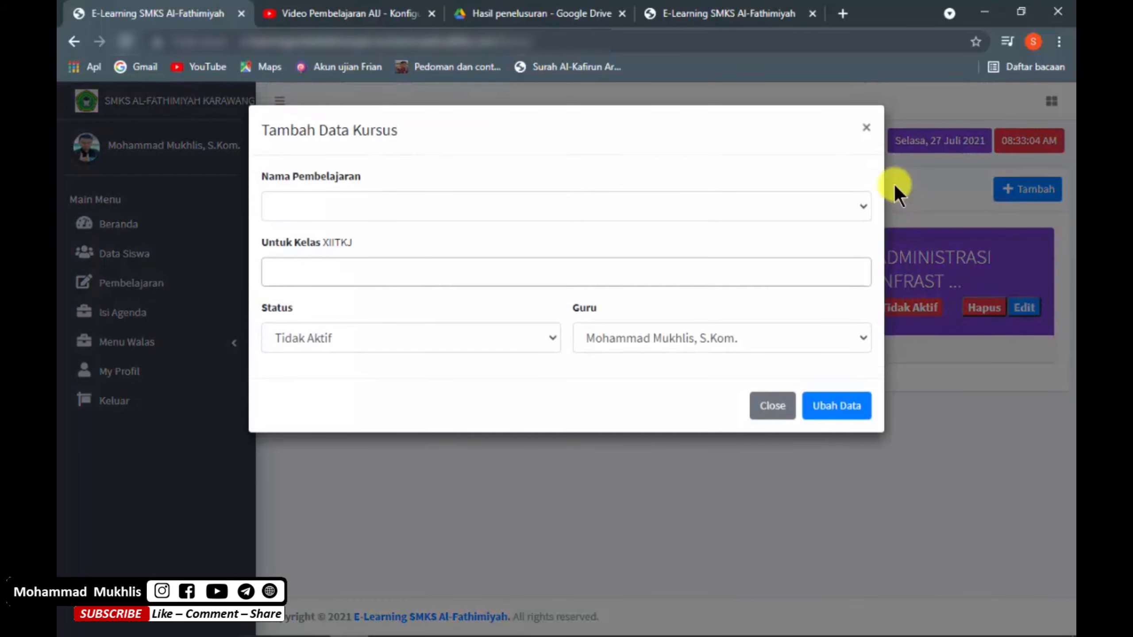
{"action": "left_click", "coordinate": [866, 122]}
{"action": "left_click", "coordinate": [769, 307]}
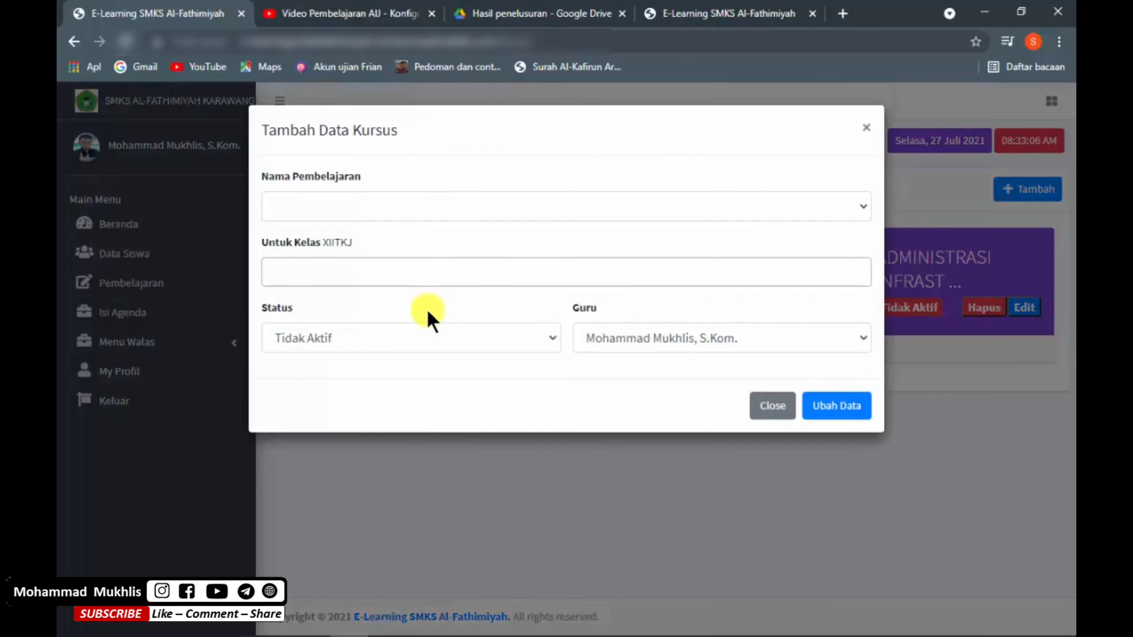
{"action": "left_click", "coordinate": [380, 337]}
{"action": "left_click", "coordinate": [341, 364]}
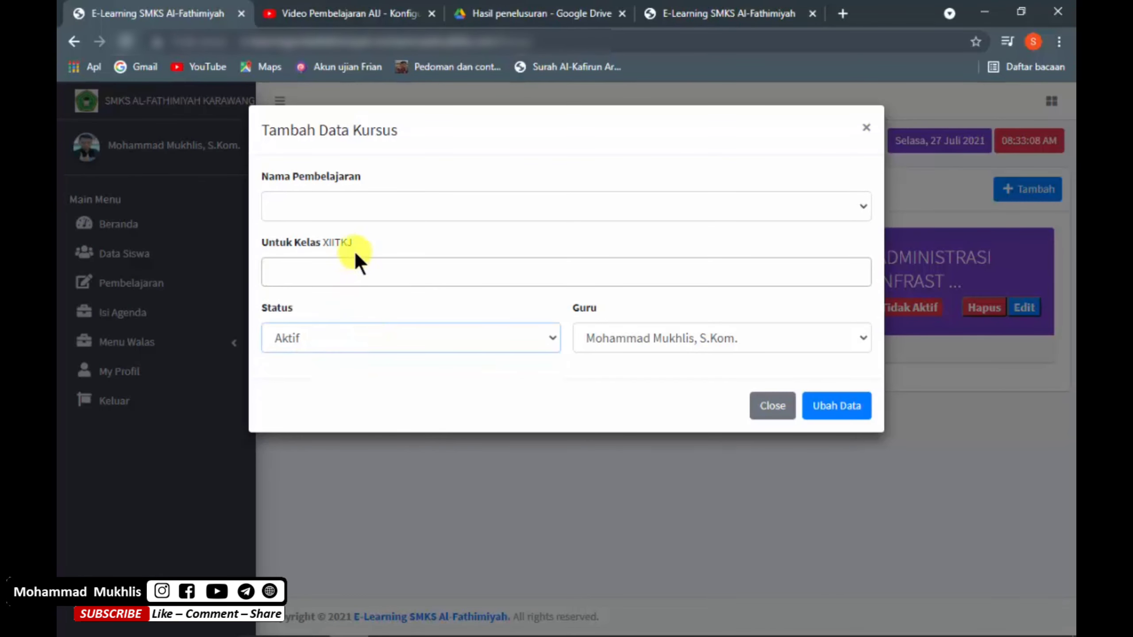
{"action": "left_click", "coordinate": [823, 406]}
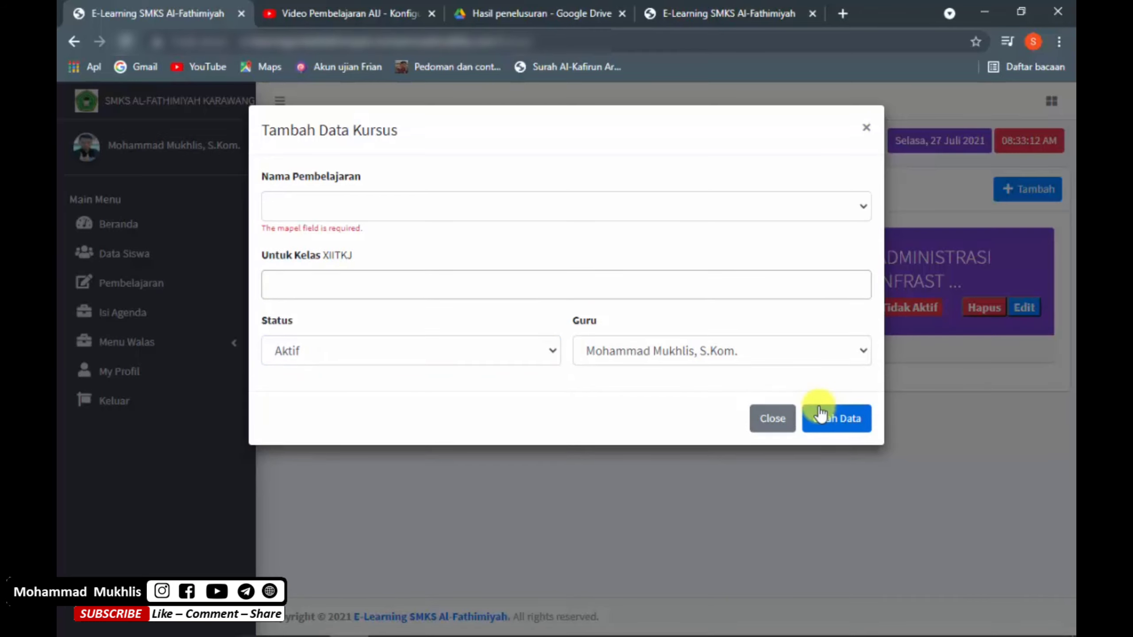
{"action": "left_click", "coordinate": [443, 202]}
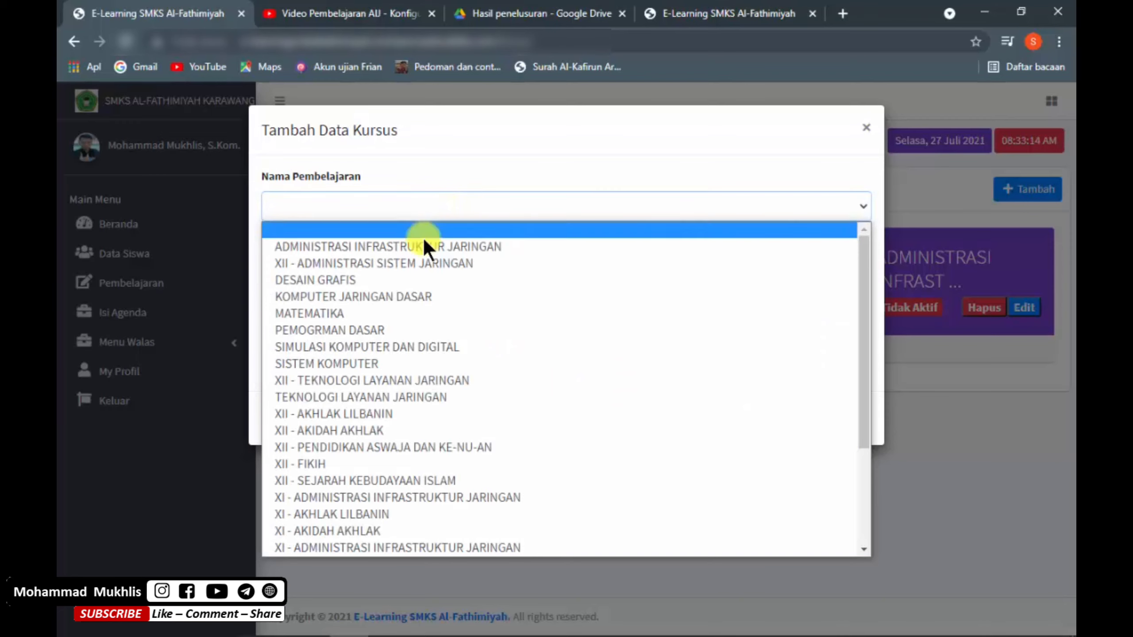
{"action": "left_click", "coordinate": [867, 129]}
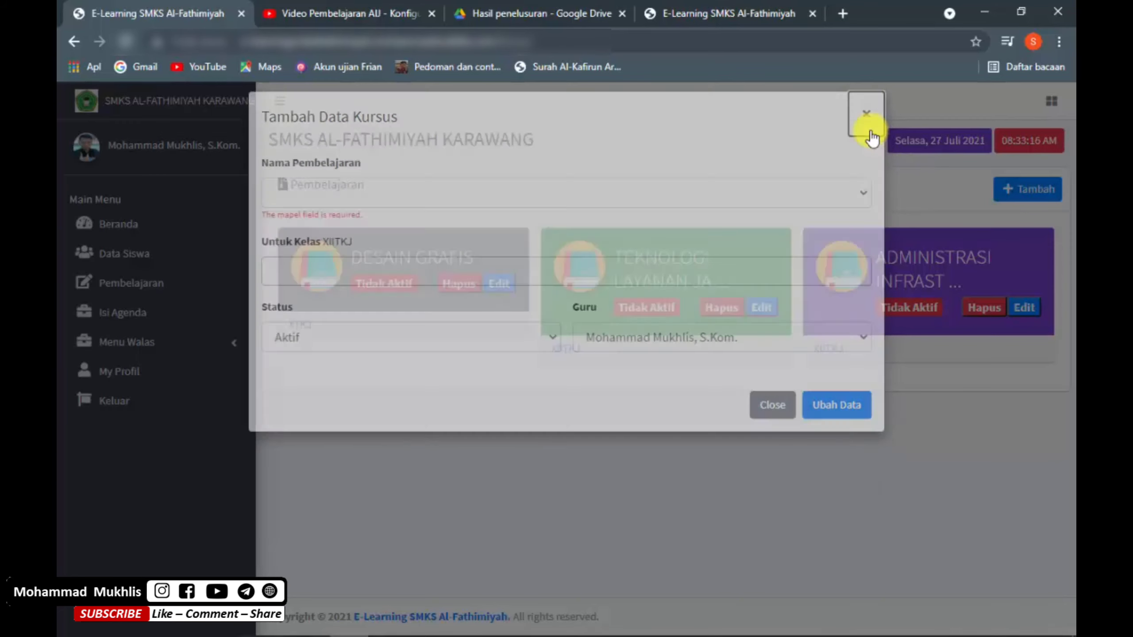
- Edit the ADMINISTRASI INFRASTRUKTUR JARINGAN course with that subject name, status Aktif and class XIITKJ, and save the changes
{"action": "left_click", "coordinate": [1024, 308]}
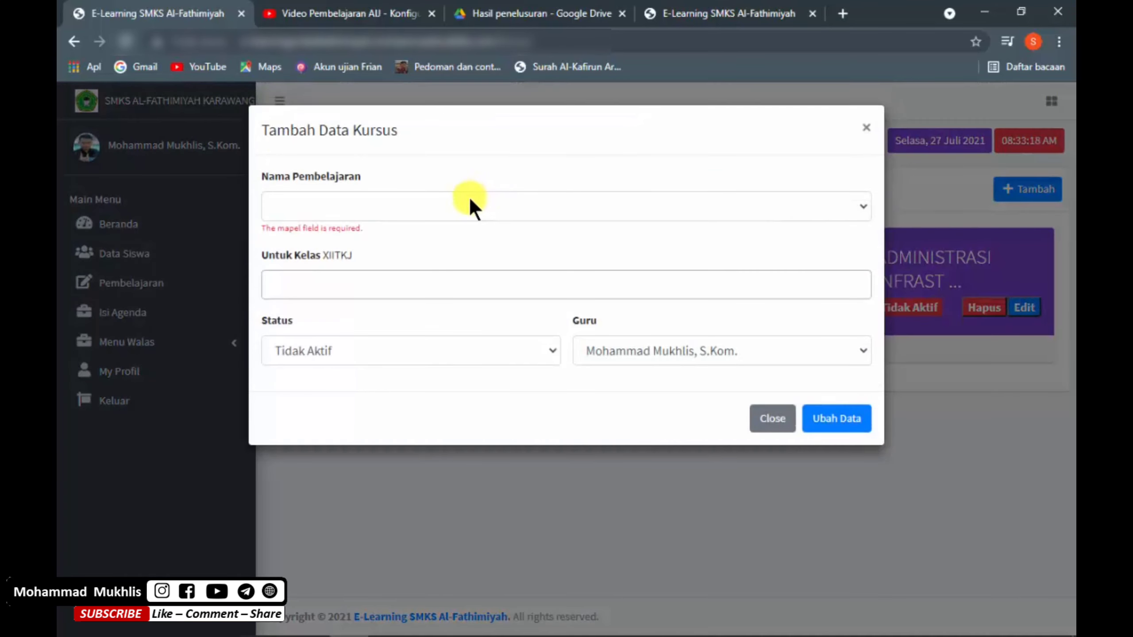
{"action": "left_click", "coordinate": [470, 201]}
{"action": "left_click", "coordinate": [448, 245]}
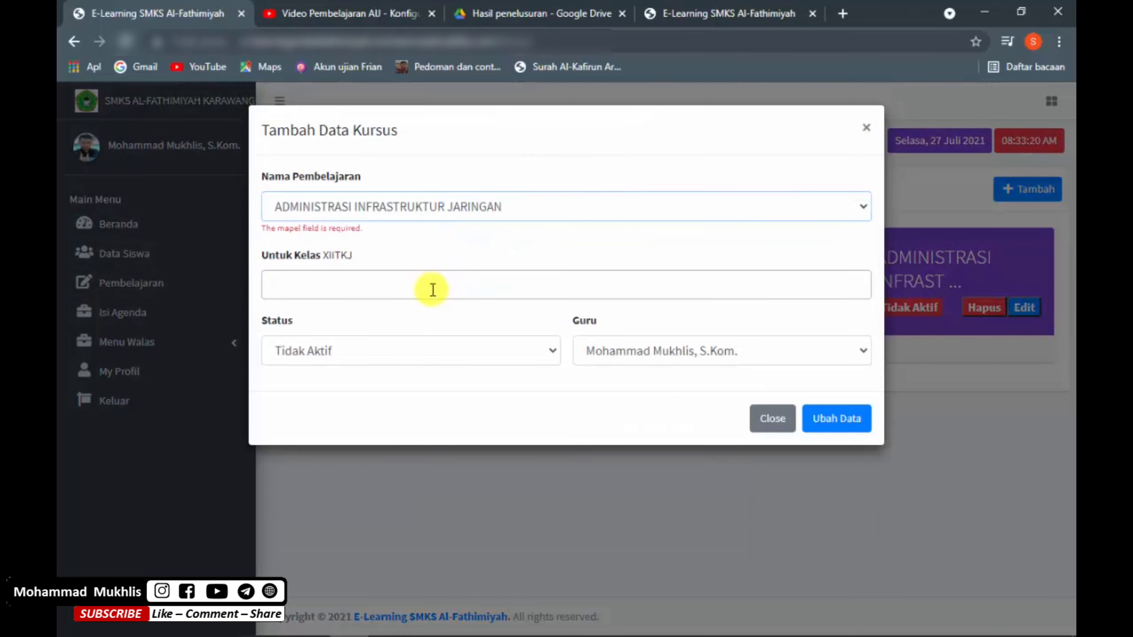
{"action": "left_click", "coordinate": [413, 351]}
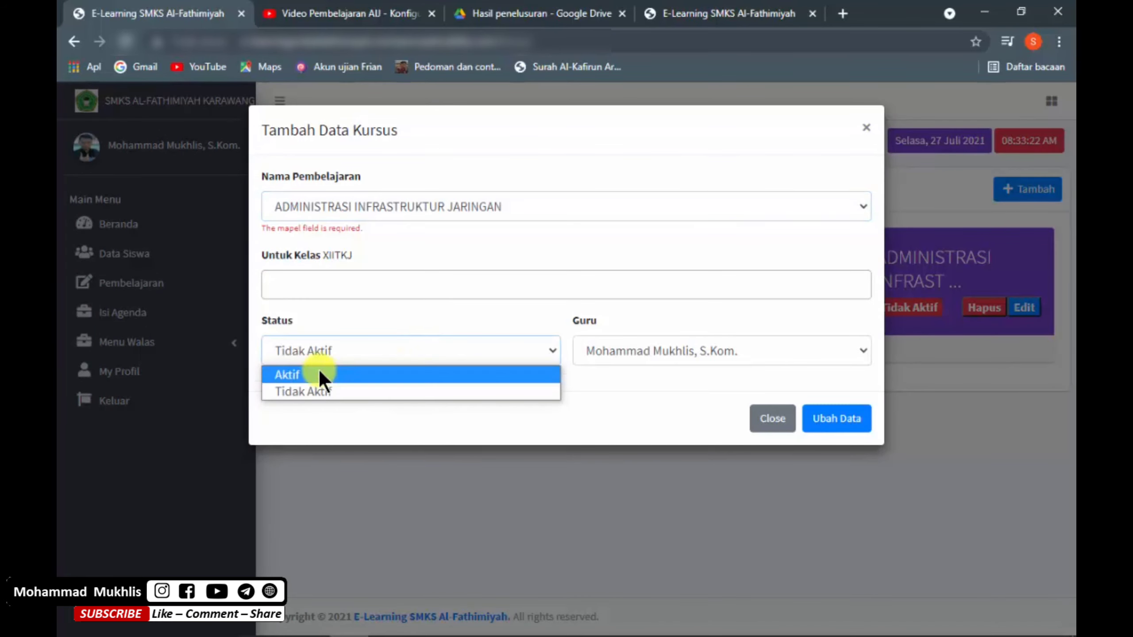
{"action": "left_click", "coordinate": [320, 374]}
{"action": "left_click", "coordinate": [465, 279]}
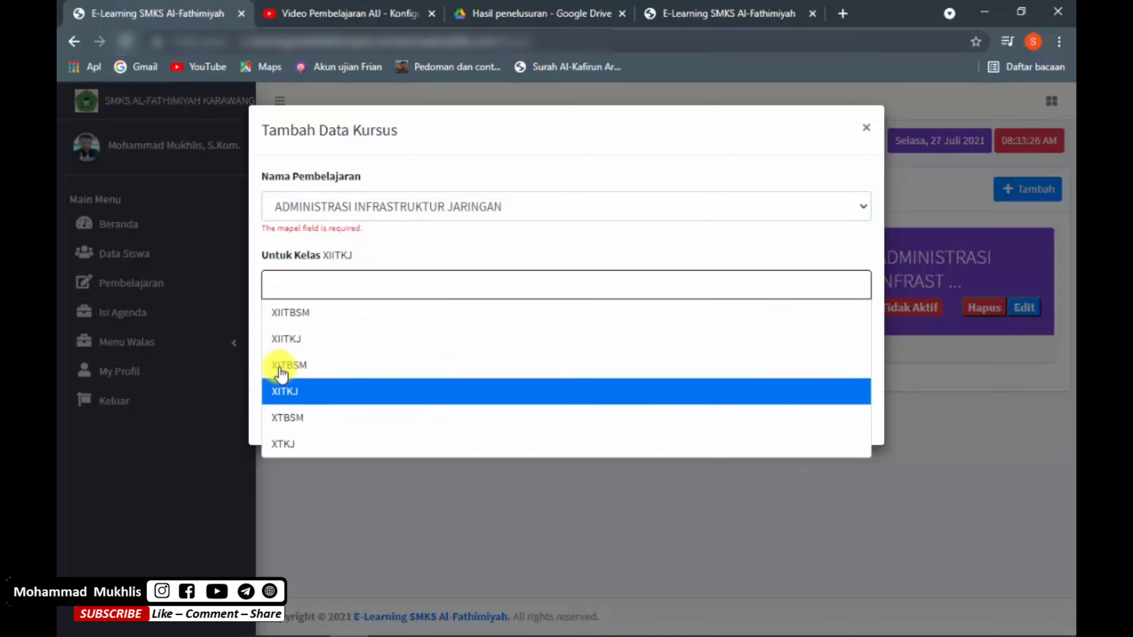
{"action": "left_click", "coordinate": [286, 340]}
{"action": "left_click", "coordinate": [846, 435]}
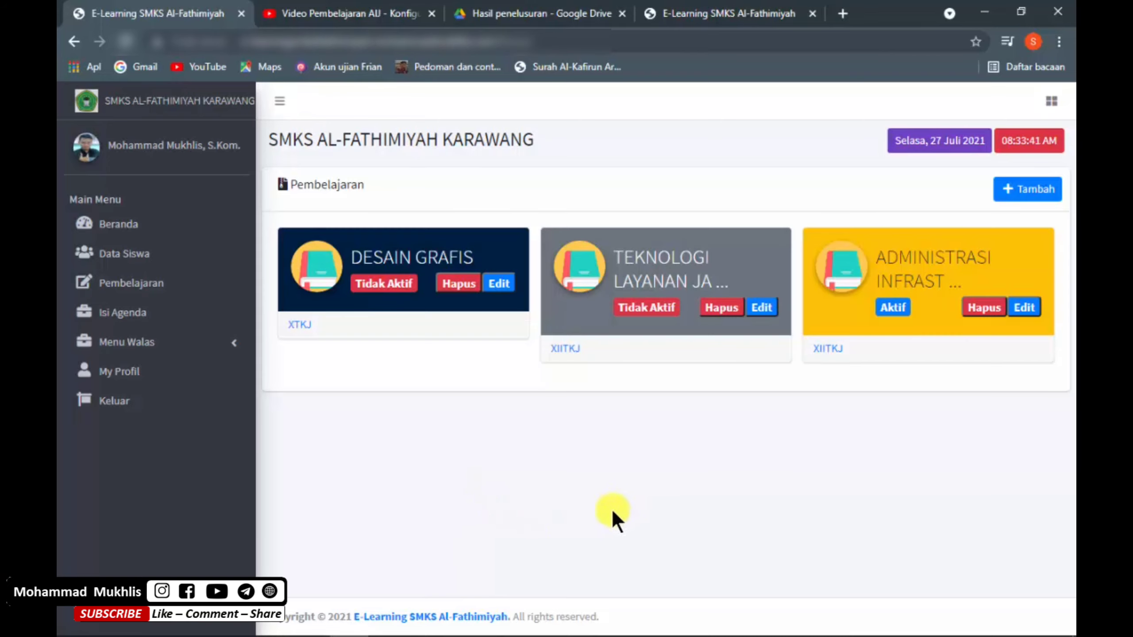
{"action": "mouse_move", "coordinate": [685, 633]}
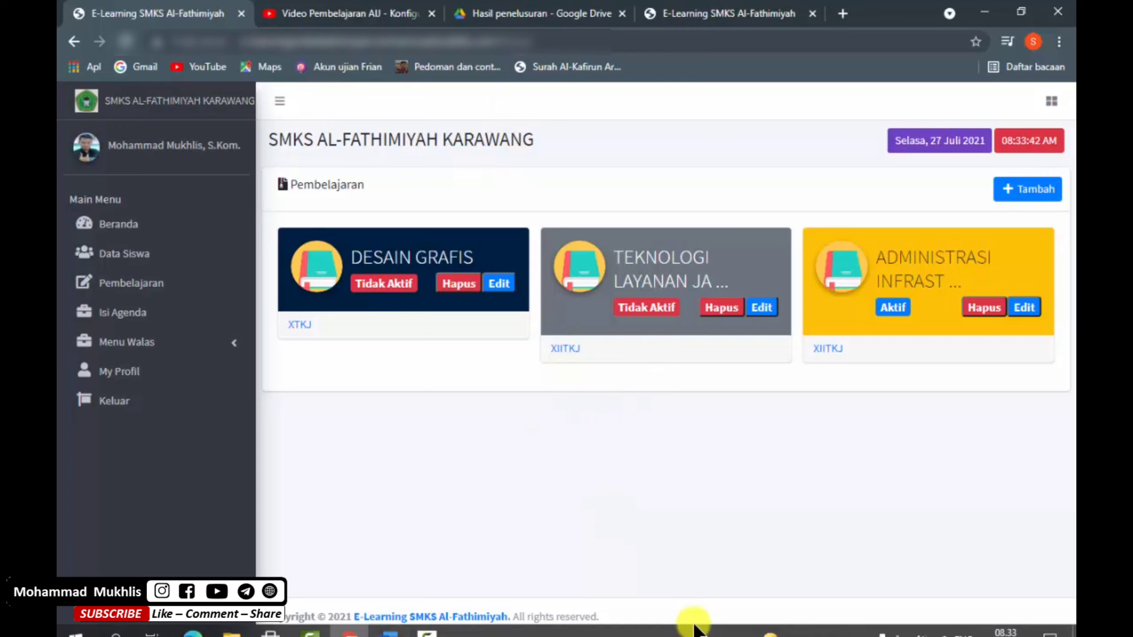